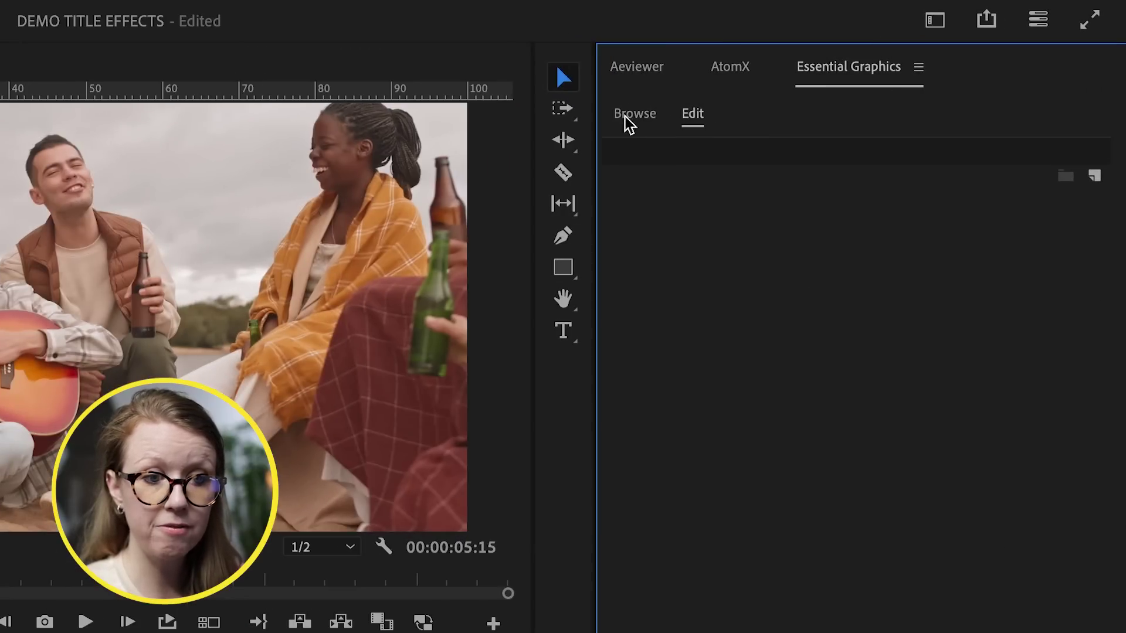
- Drag the Big Title 08 template from Essential Graphics onto track V2 above the beach clip
{"action": "left_click", "coordinate": [841, 92]}
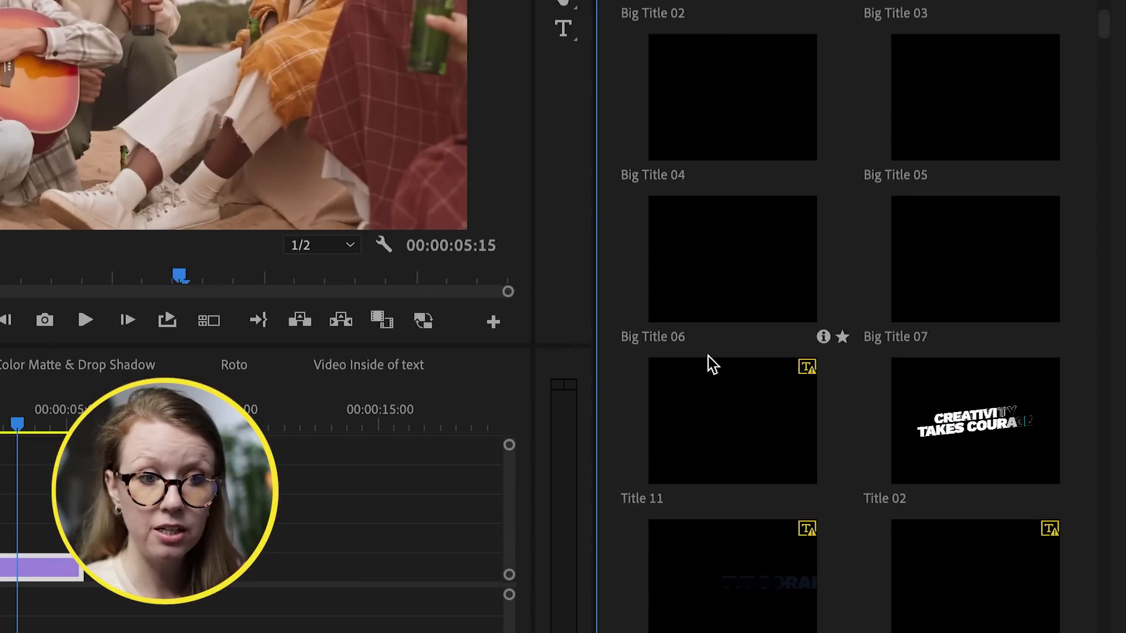
{"action": "scroll", "coordinate": [787, 56], "scroll_direction": "up", "scroll_amount": 5}
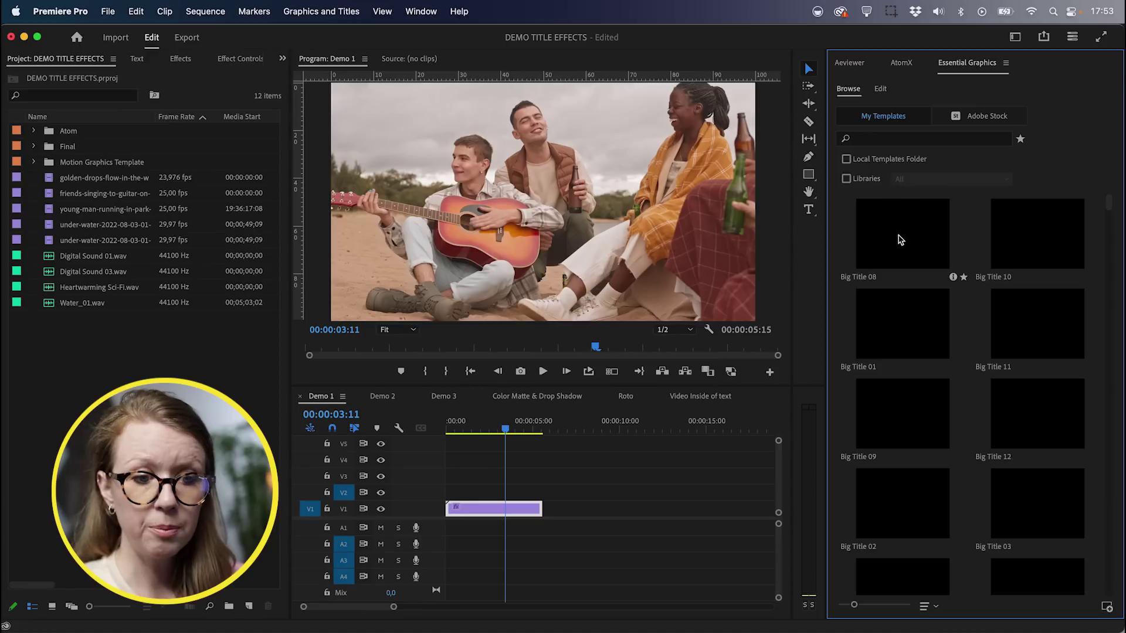
{"action": "left_click_drag", "start_coordinate": [900, 234], "coordinate": [830, 268]}
{"action": "left_click_drag", "start_coordinate": [592, 432], "coordinate": [441, 494]}
- Play the sequence from the start to preview LOVE ME FOR / WHO I AM
{"action": "left_click", "coordinate": [448, 428]}
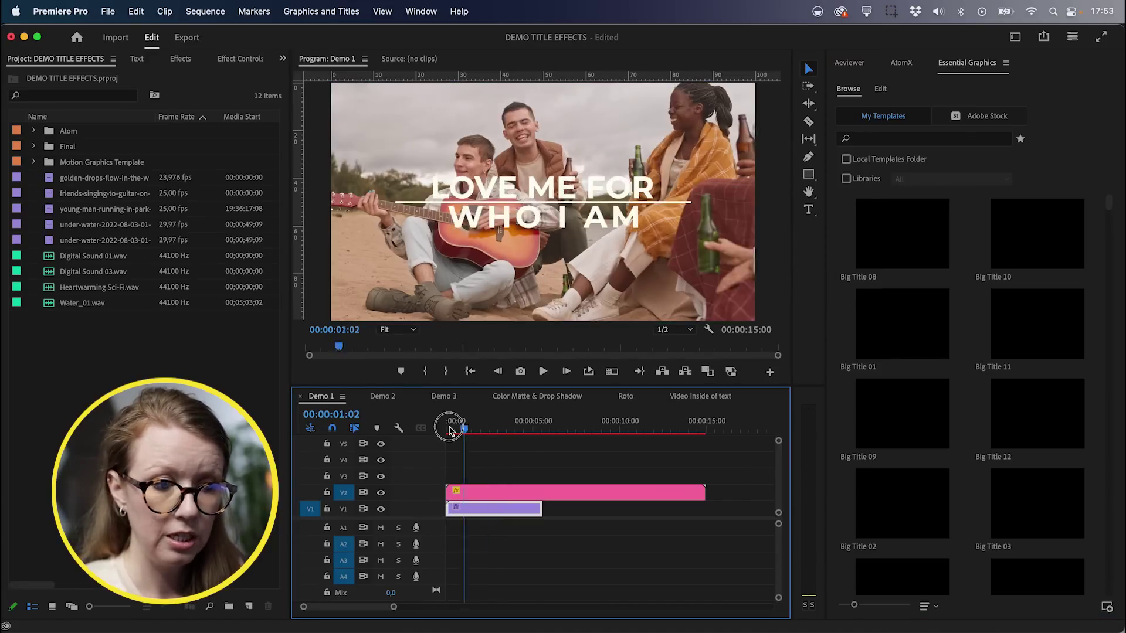
{"action": "key", "text": "space"}
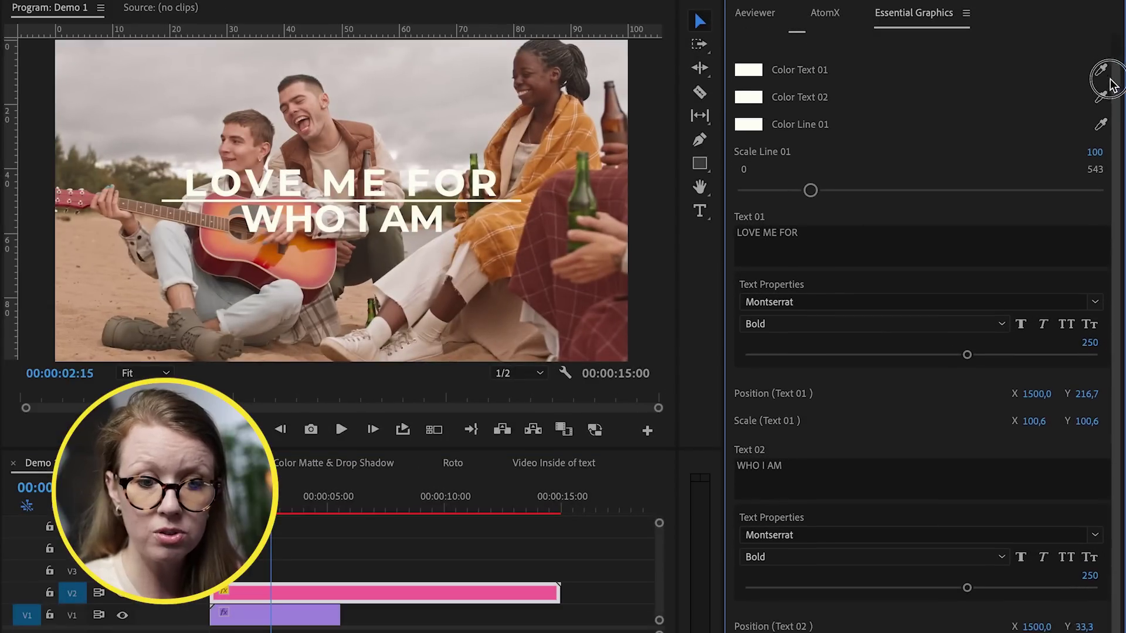
{"action": "scroll", "coordinate": [1110, 94], "scroll_direction": "down", "scroll_amount": 1}
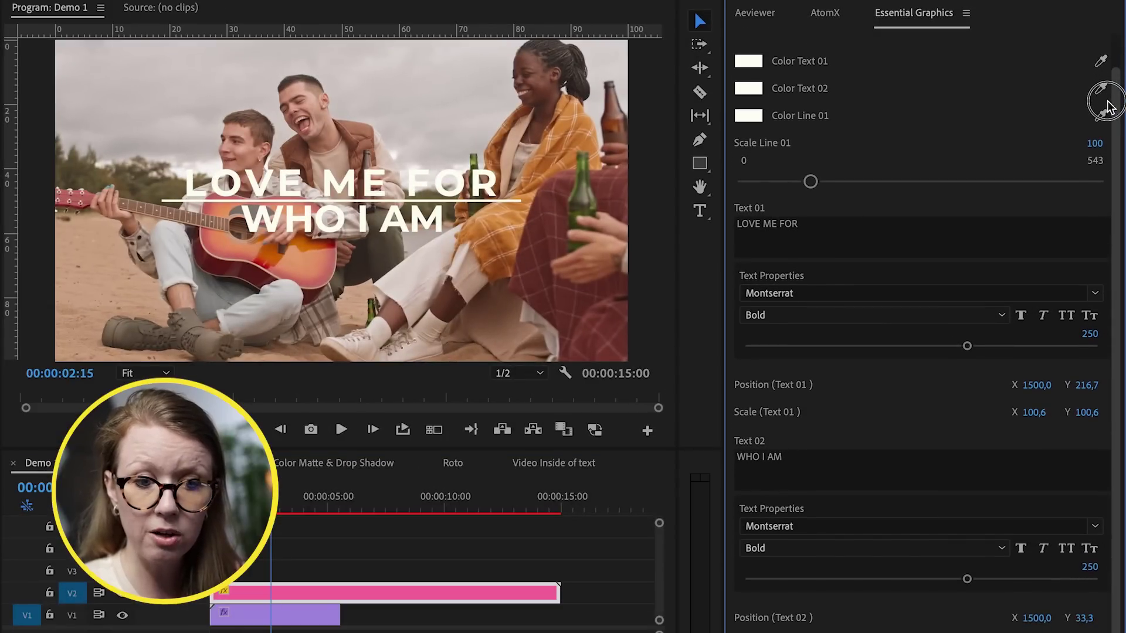
{"action": "scroll", "coordinate": [1108, 96], "scroll_direction": "up", "scroll_amount": 2}
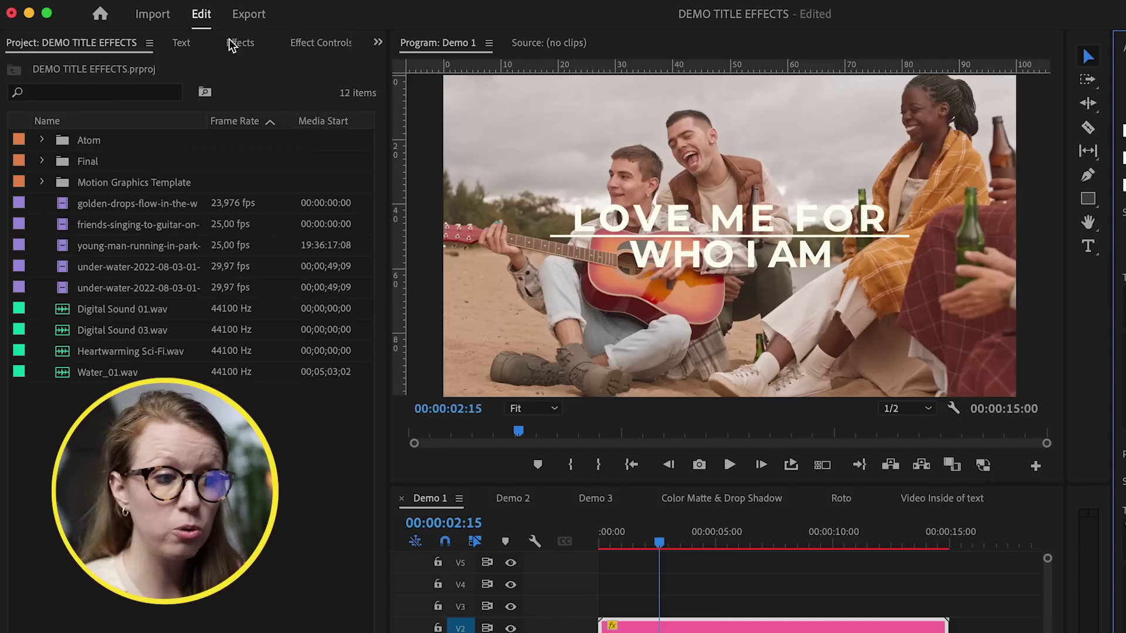
- Apply a Drop Shadow to the Big Title 08 clip, adjusting its opacity and increasing its distance
{"action": "left_click", "coordinate": [237, 43]}
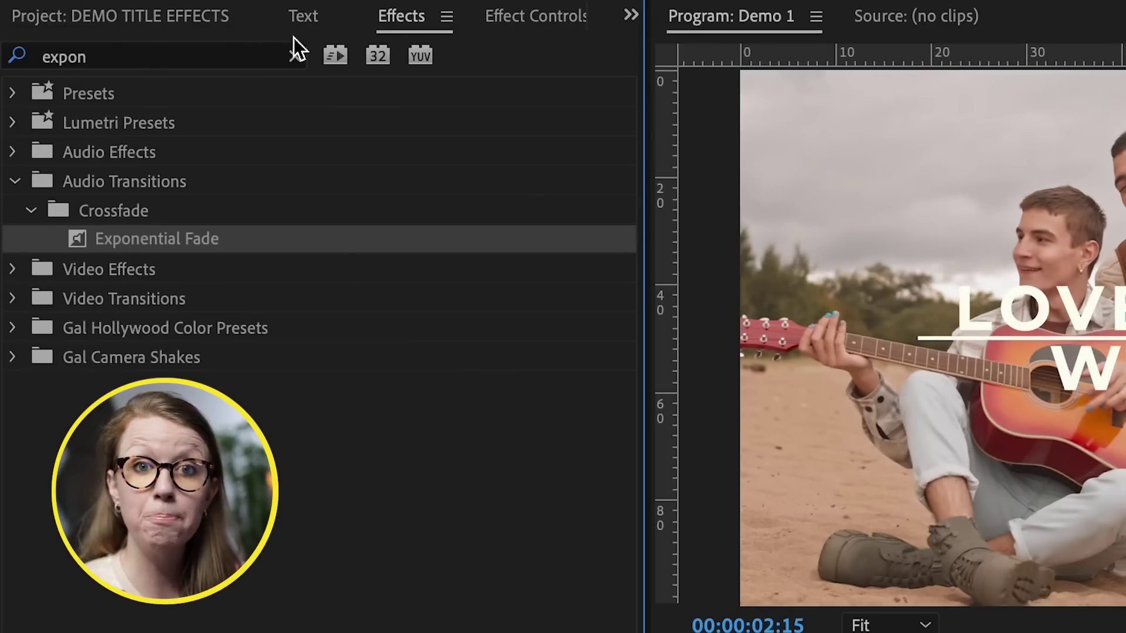
{"action": "left_click", "coordinate": [131, 57]}
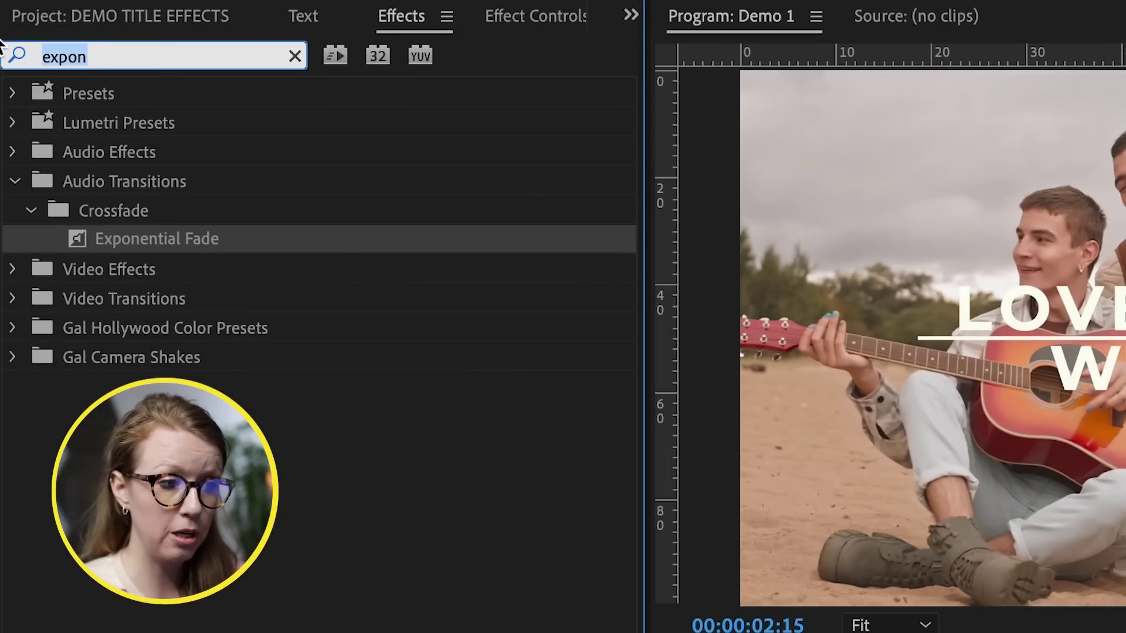
{"action": "type", "text": "drop sh"}
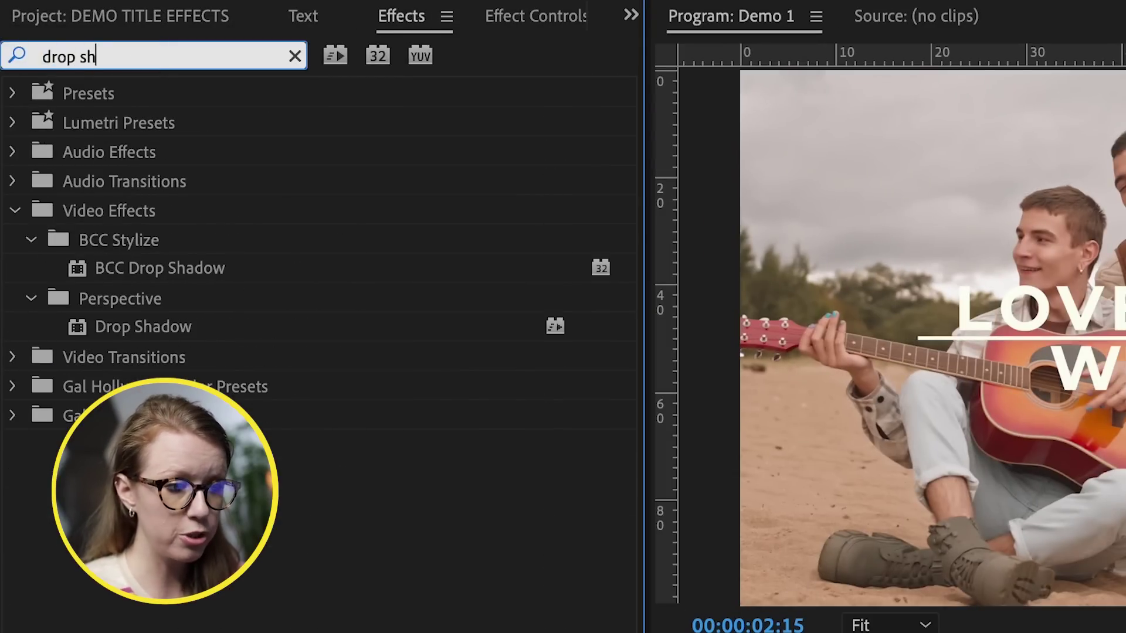
{"action": "left_click_drag", "start_coordinate": [138, 339], "coordinate": [467, 496]}
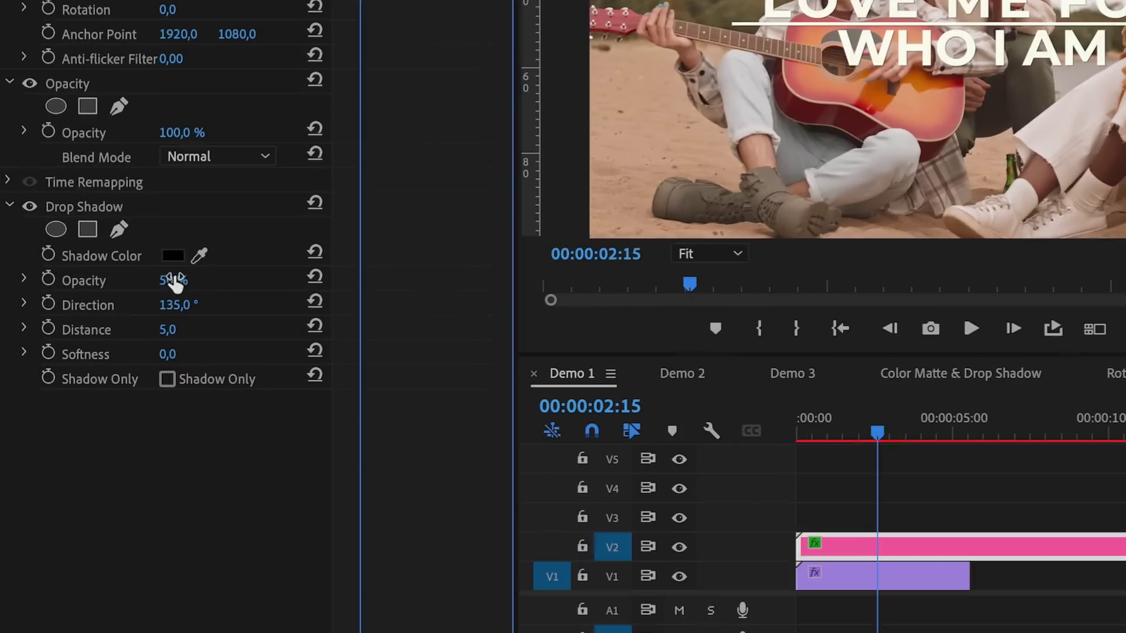
{"action": "left_click", "coordinate": [99, 345]}
{"action": "left_click_drag", "start_coordinate": [167, 329], "coordinate": [191, 346]}
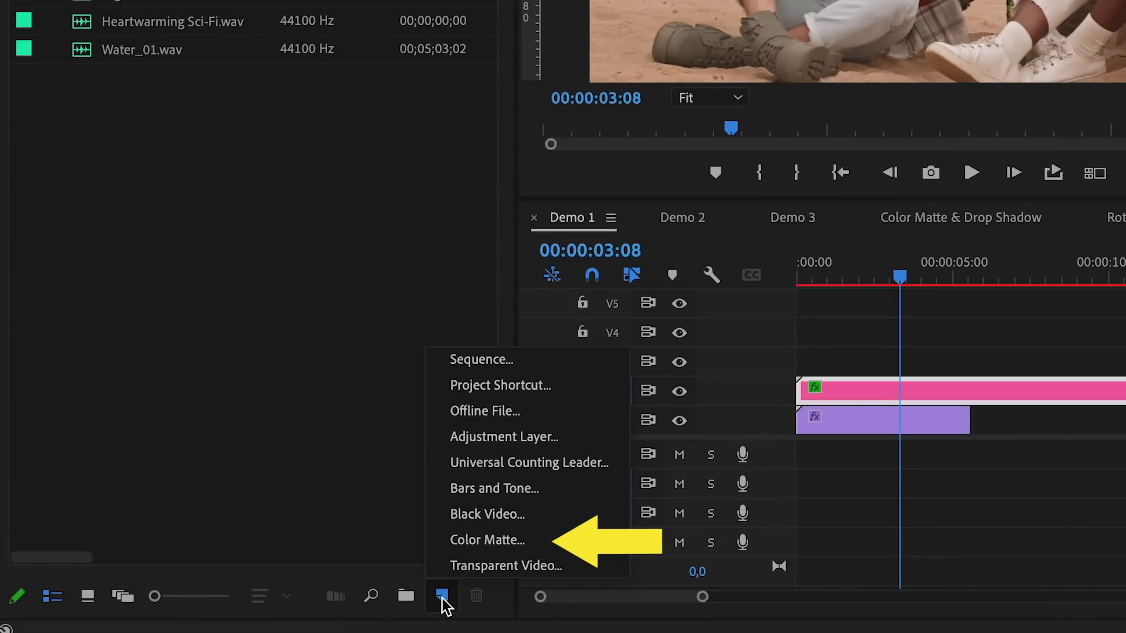
- Create a black 3840x2160 Color Matte, keeping its default name
{"action": "left_click", "coordinate": [487, 540]}
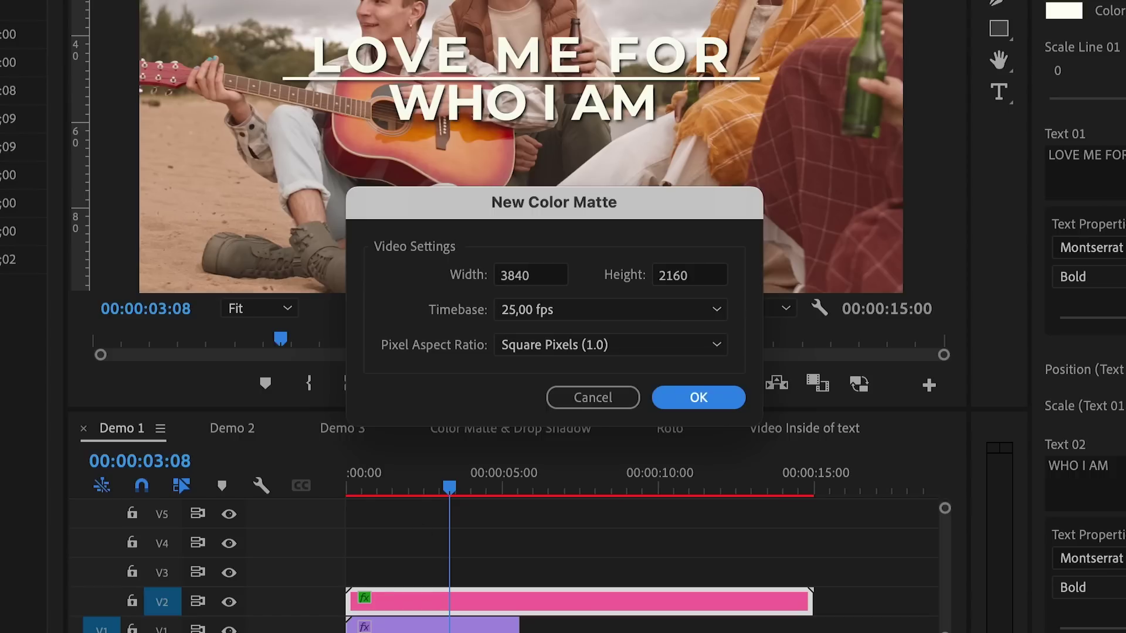
{"action": "left_click", "coordinate": [698, 397]}
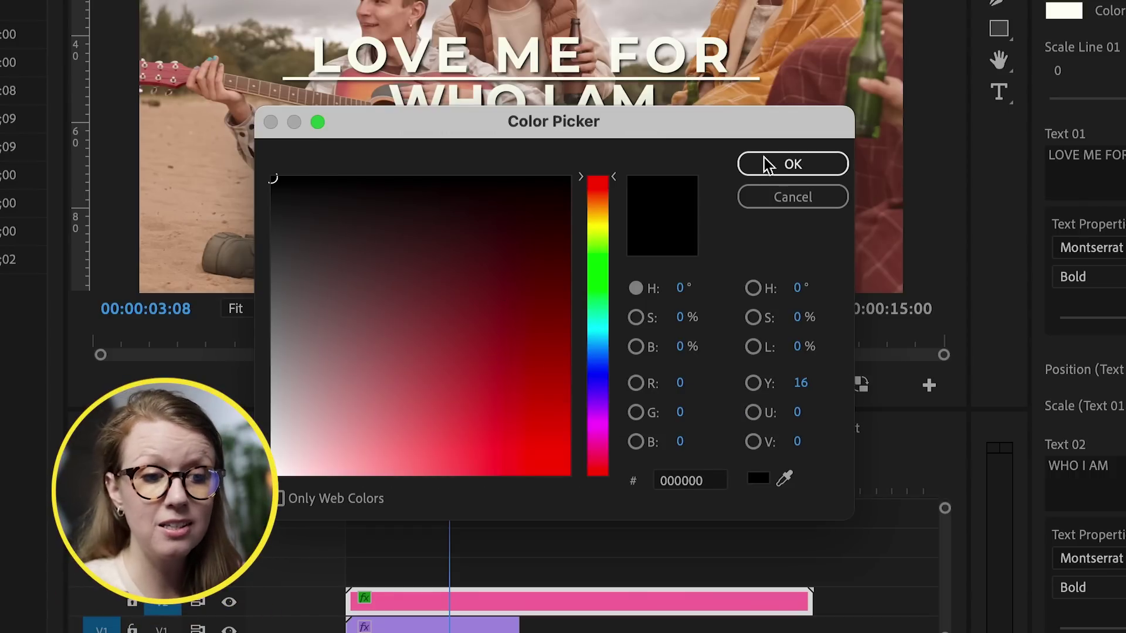
{"action": "left_click", "coordinate": [788, 166]}
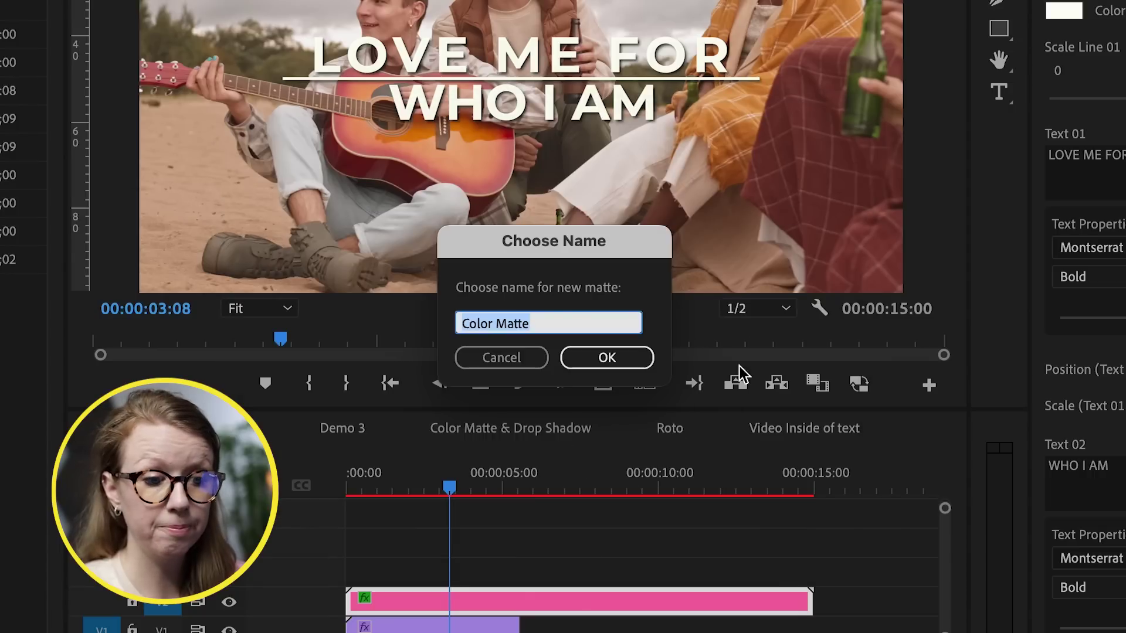
{"action": "left_click", "coordinate": [606, 358]}
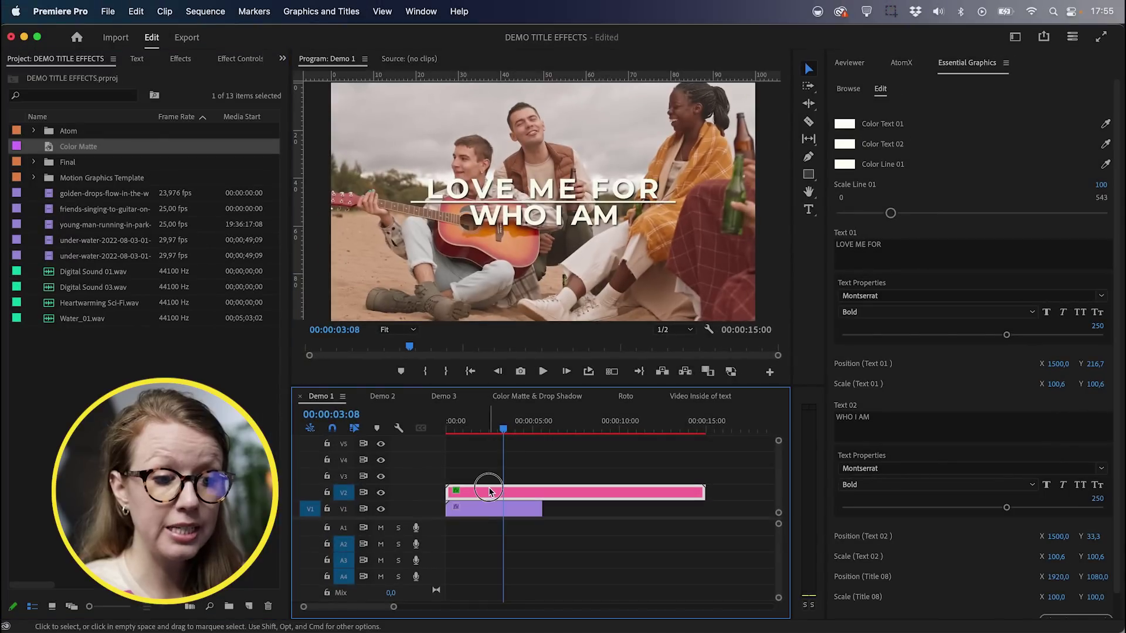
- Move the title up to V3 and lay the black matte on V2 beneath it
{"action": "left_click_drag", "start_coordinate": [489, 491], "coordinate": [490, 480]}
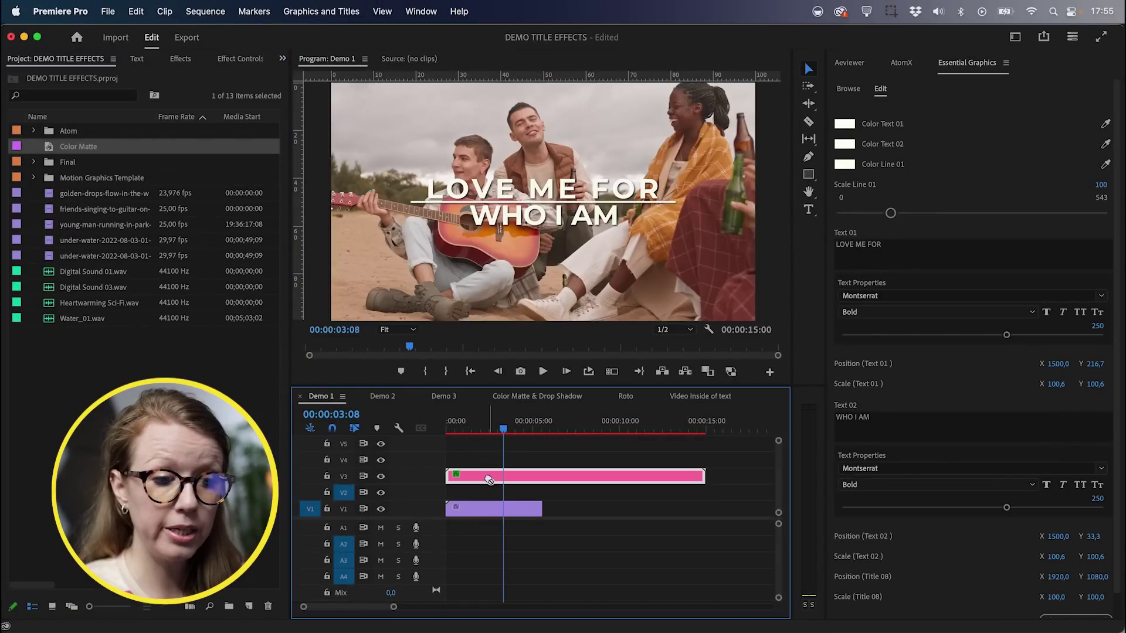
{"action": "left_click_drag", "start_coordinate": [53, 154], "coordinate": [445, 495]}
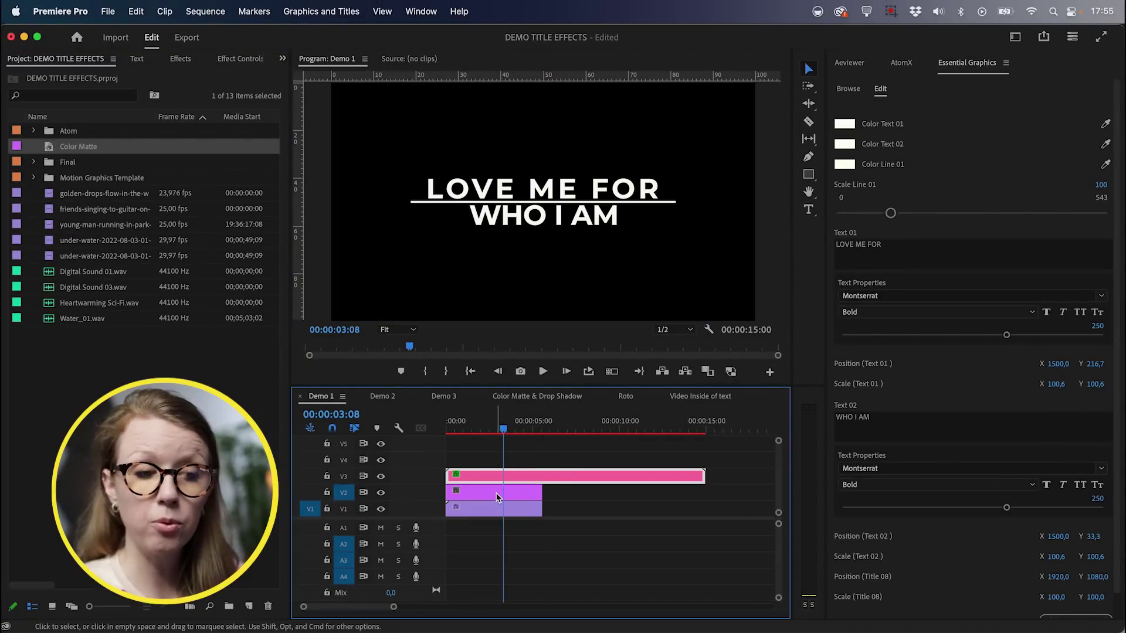
{"action": "left_click", "coordinate": [496, 497]}
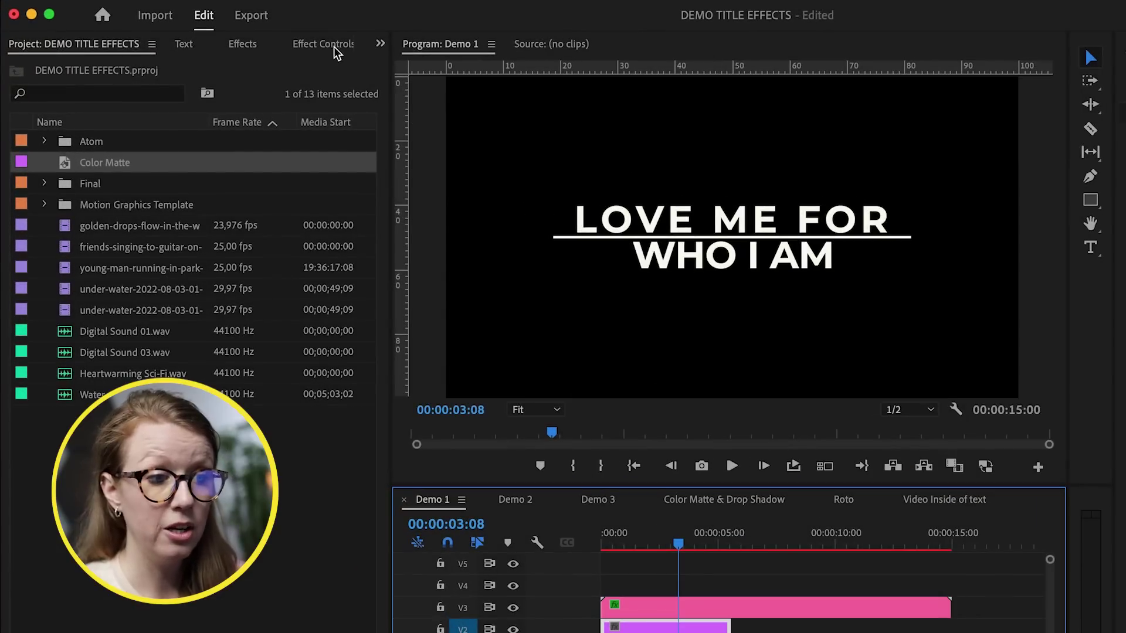
- Set the black matte's opacity to 55% in Effect Controls
{"action": "left_click", "coordinate": [246, 58]}
{"action": "left_click", "coordinate": [131, 301]}
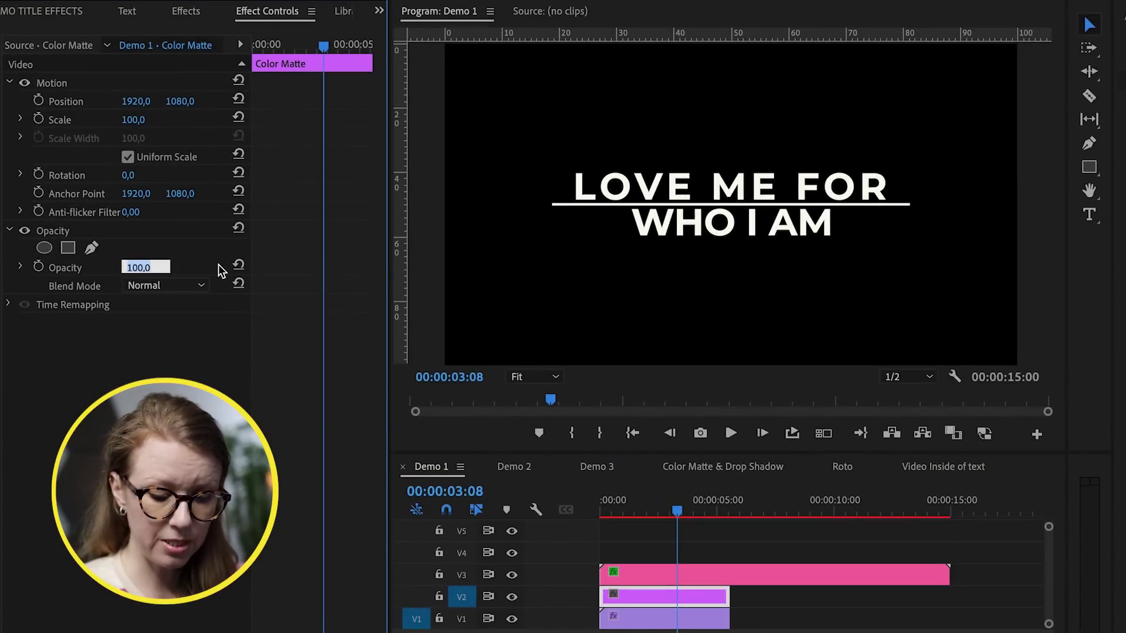
{"action": "type", "text": "55"}
{"action": "key", "text": "Return"}
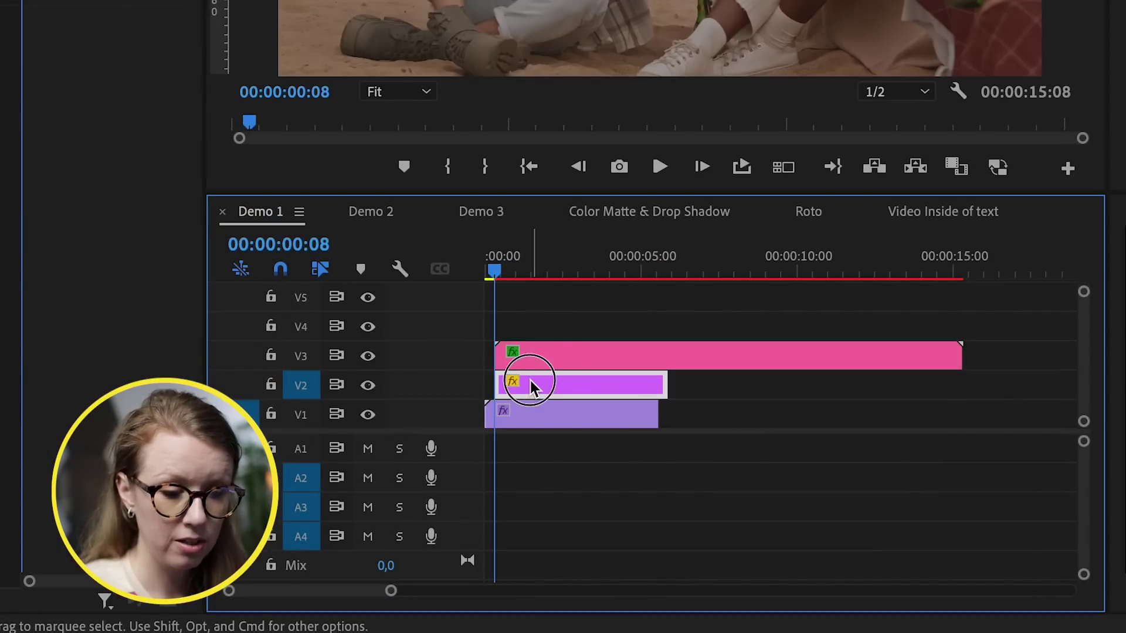
- Shift the matte 12 frames later, add a cross dissolve at its start, and preview
{"action": "left_click_drag", "start_coordinate": [531, 386], "coordinate": [543, 383]}
{"action": "right_click", "coordinate": [515, 387]}
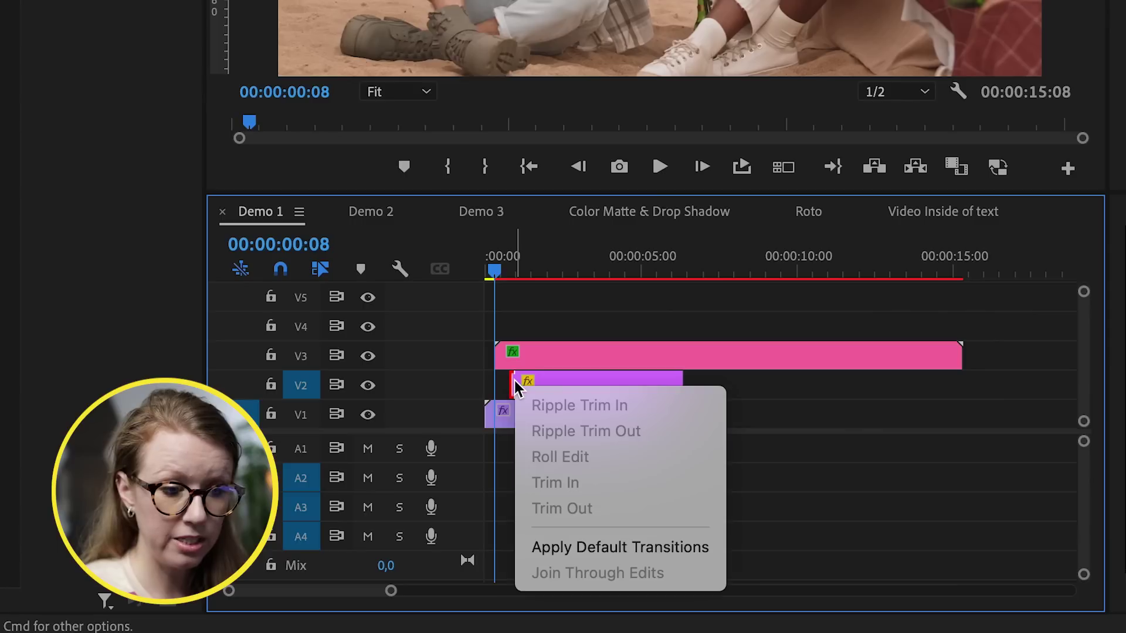
{"action": "left_click", "coordinate": [618, 547]}
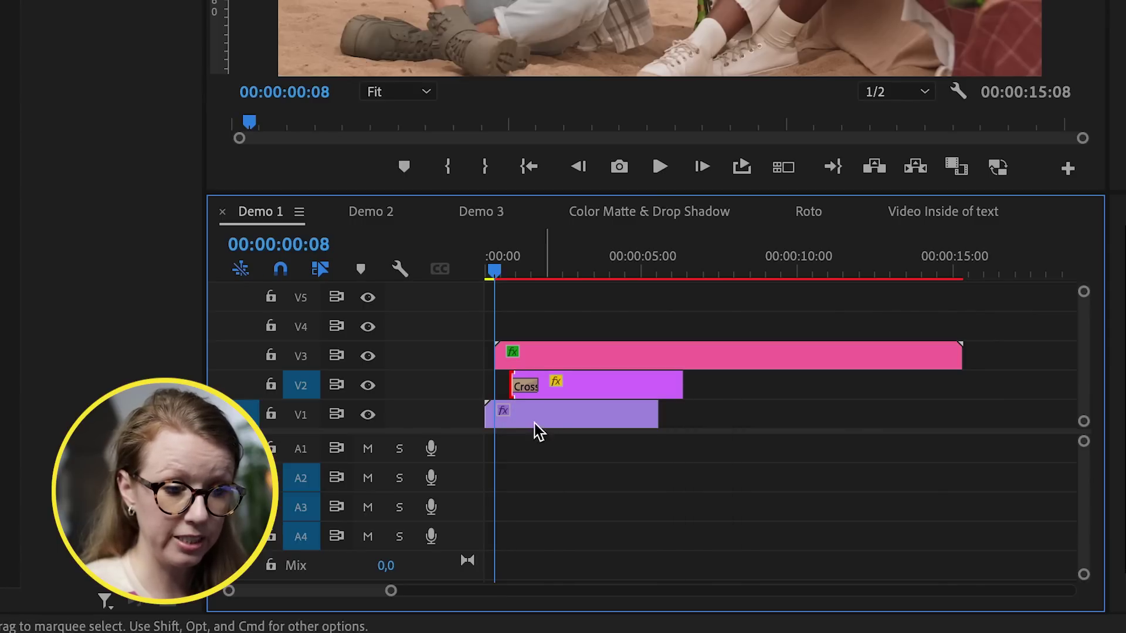
{"action": "key", "text": "space"}
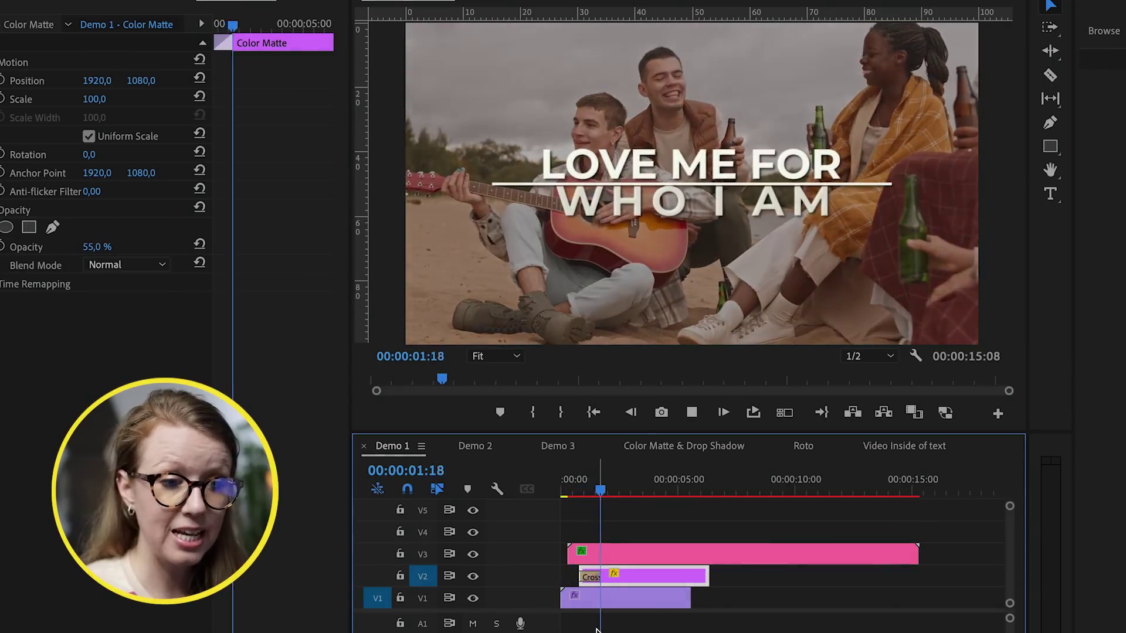
{"action": "key", "text": "space"}
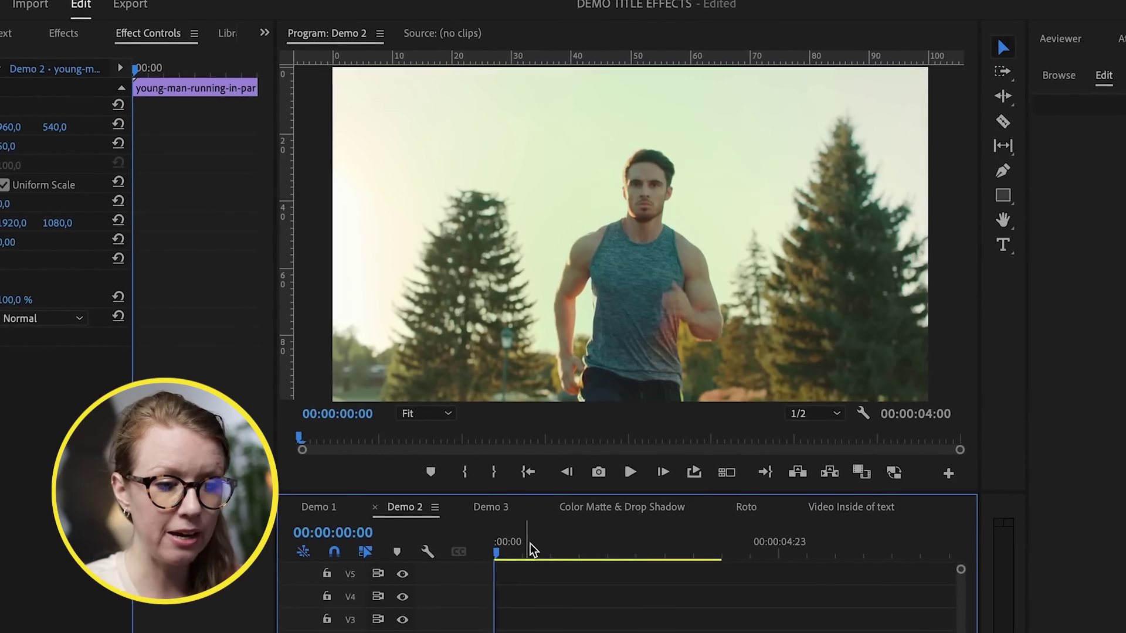
- Duplicate Demo 2's running clip from V1 onto V2 and replace the copy with an After Effects composition
{"action": "key", "text": "space"}
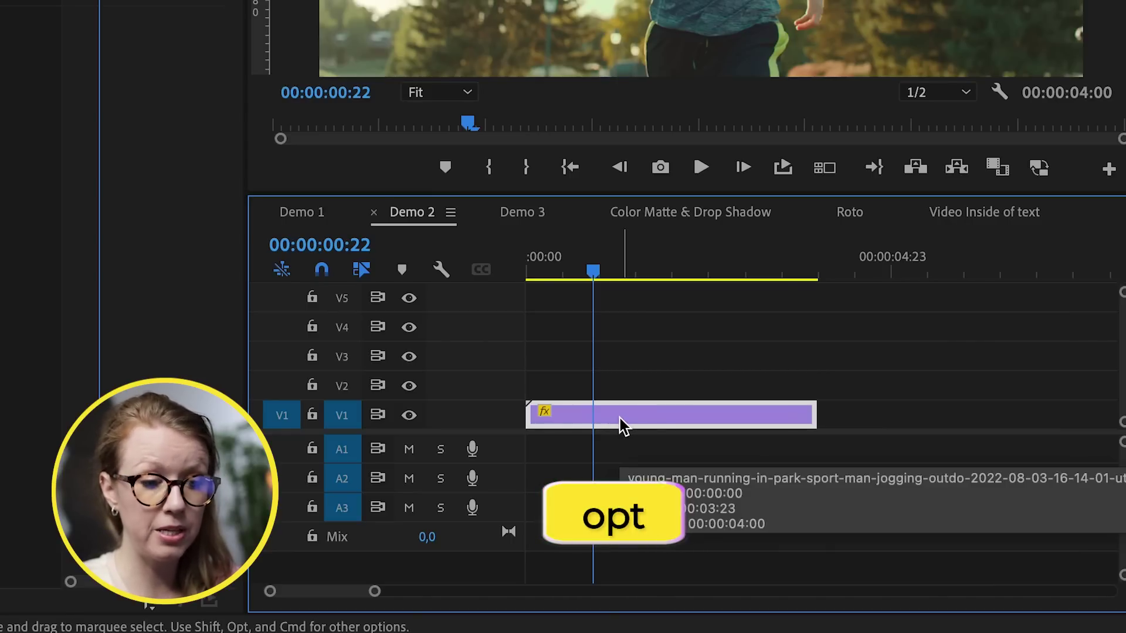
{"action": "left_click_drag", "start_coordinate": [624, 417], "coordinate": [627, 384]}
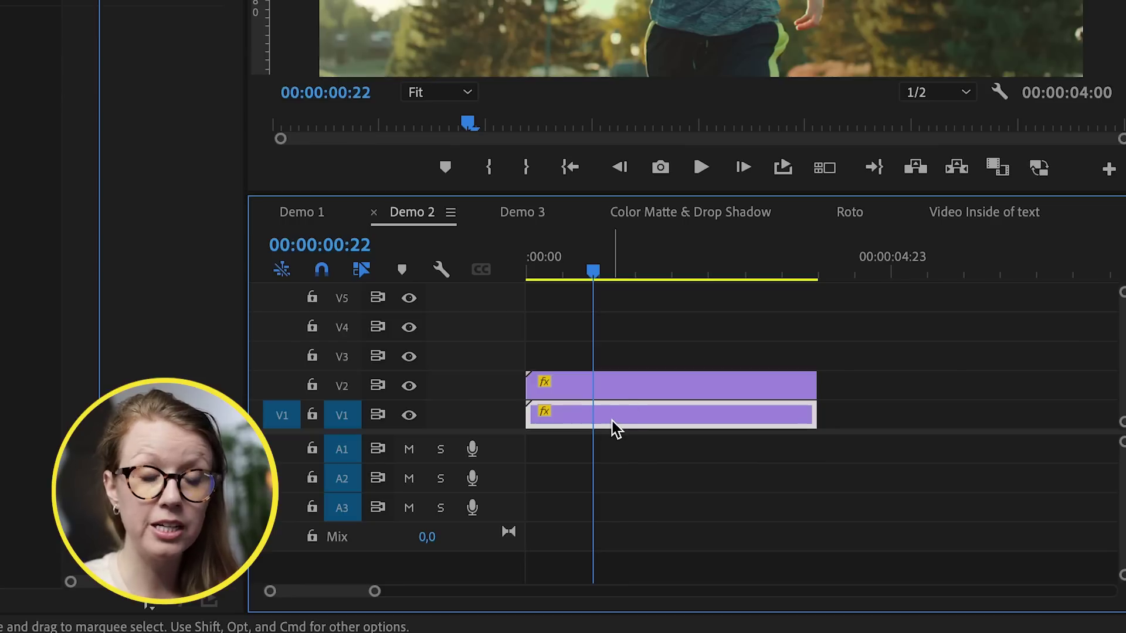
{"action": "left_click", "coordinate": [613, 384]}
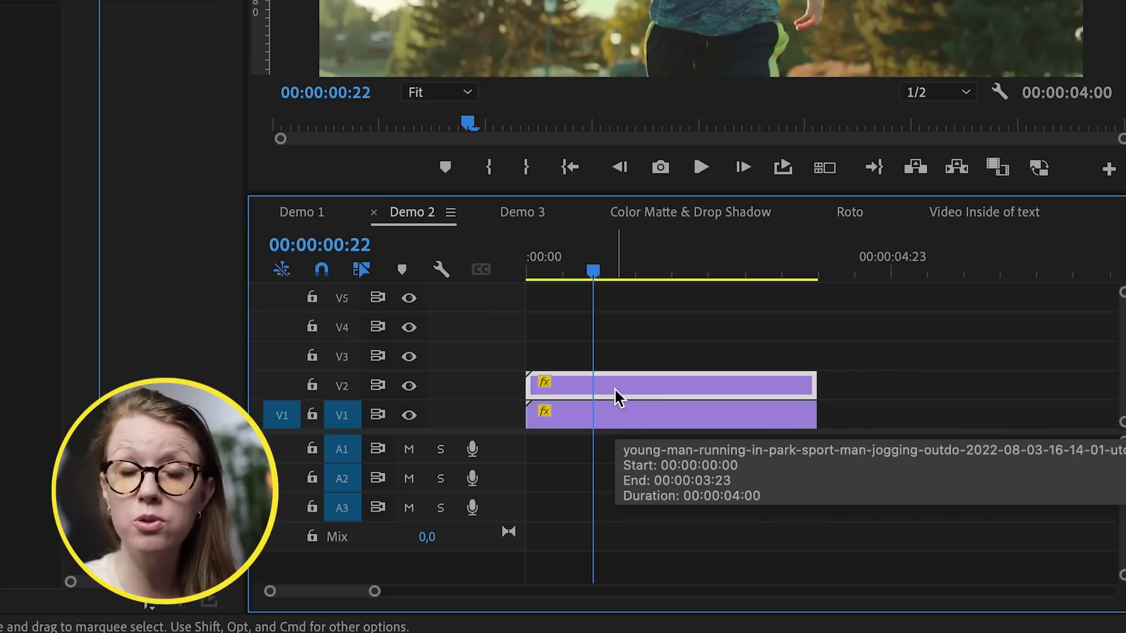
{"action": "right_click", "coordinate": [625, 389]}
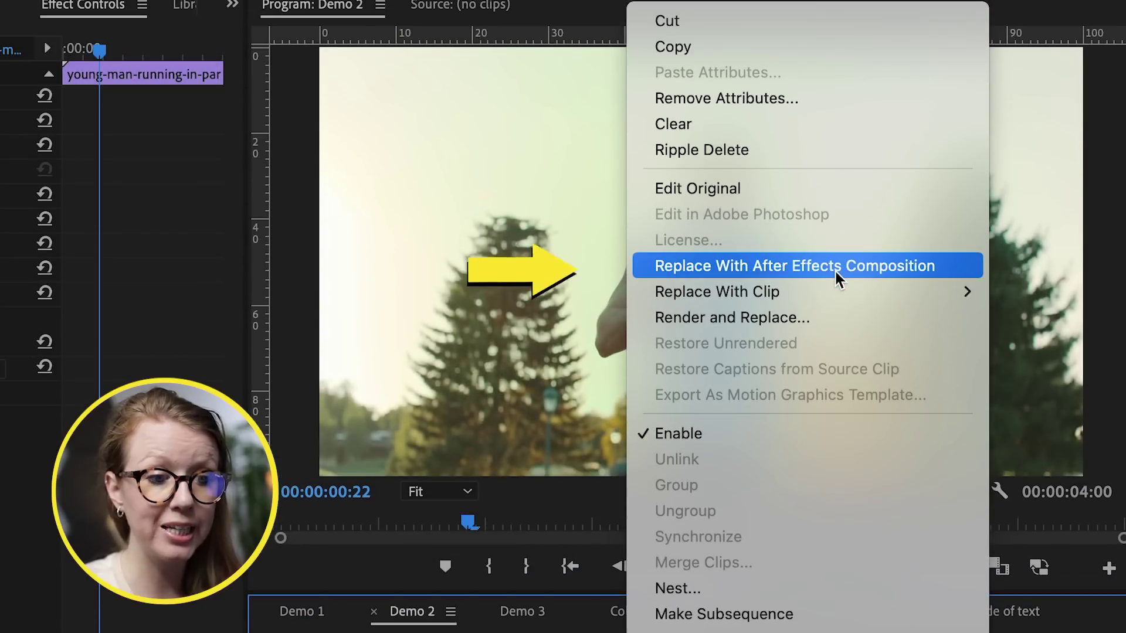
{"action": "left_click", "coordinate": [835, 269]}
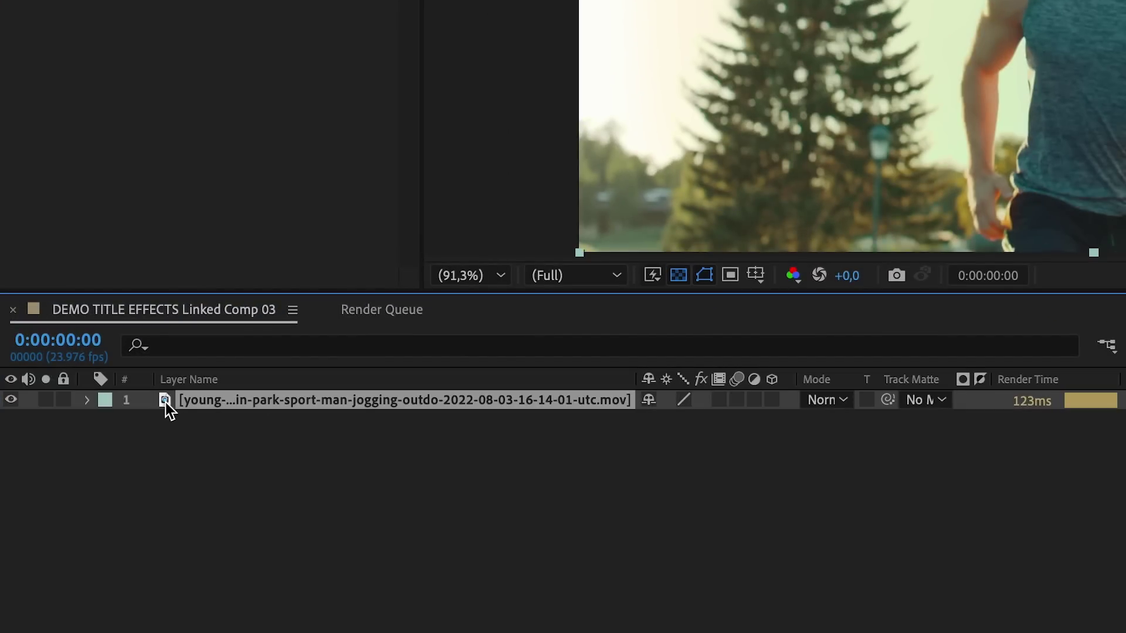
- Open Linked Comp 03's running-man footage layer in the Layer panel
{"action": "double_click", "coordinate": [166, 403]}
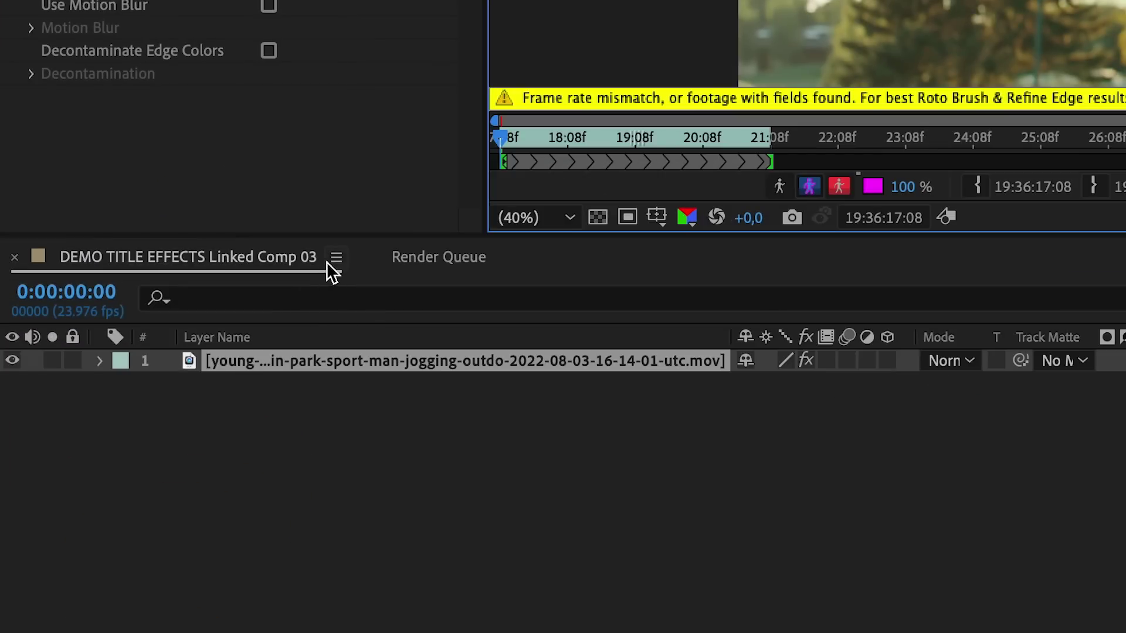
- Change the Linked Comp 03 frame rate to 25 fps in Composition Settings
{"action": "left_click", "coordinate": [336, 258]}
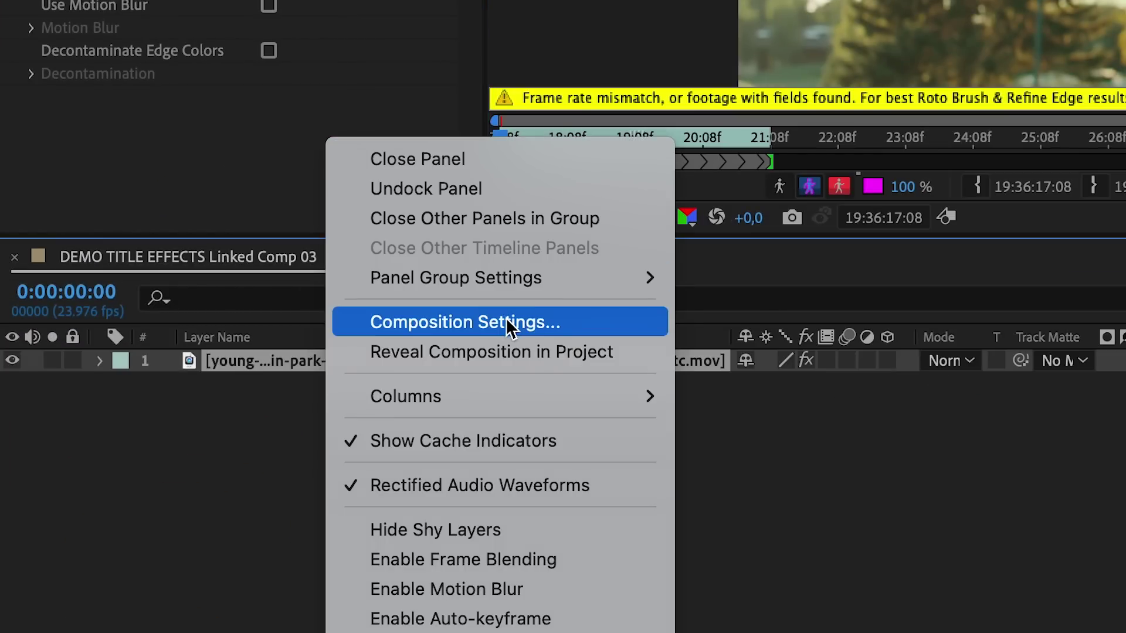
{"action": "left_click", "coordinate": [510, 322]}
{"action": "left_click", "coordinate": [474, 332]}
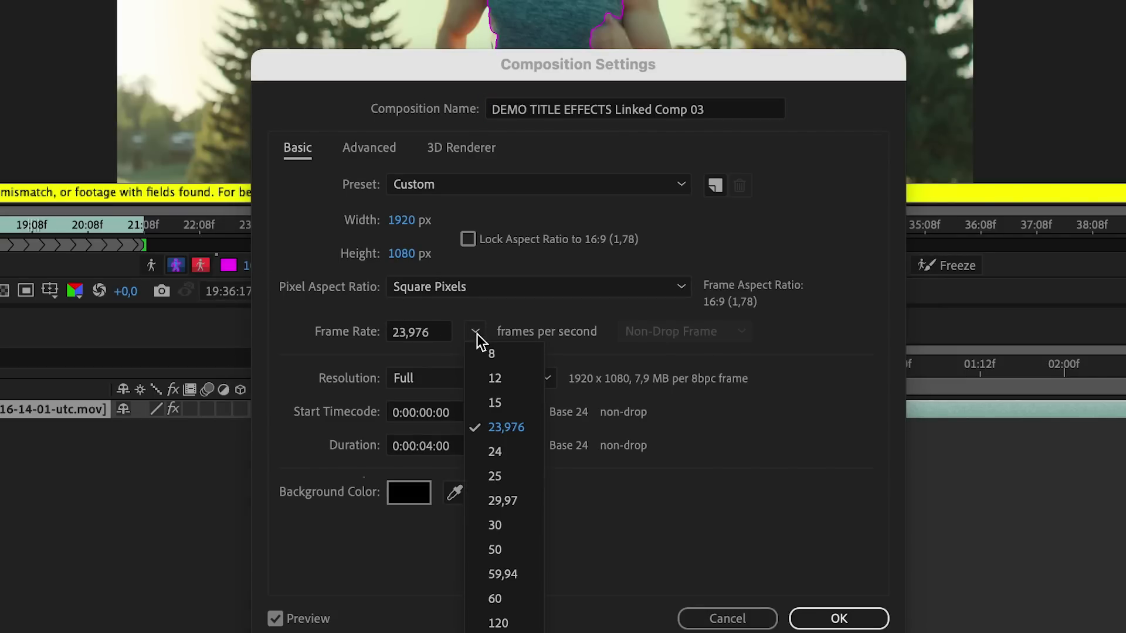
{"action": "left_click", "coordinate": [514, 476]}
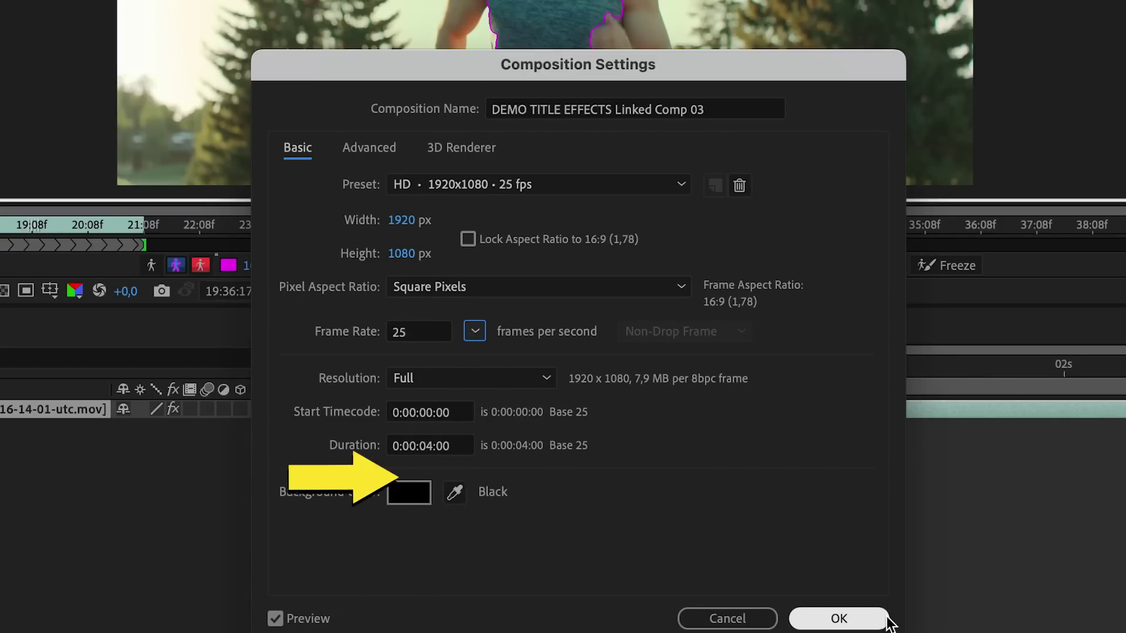
{"action": "left_click", "coordinate": [868, 613]}
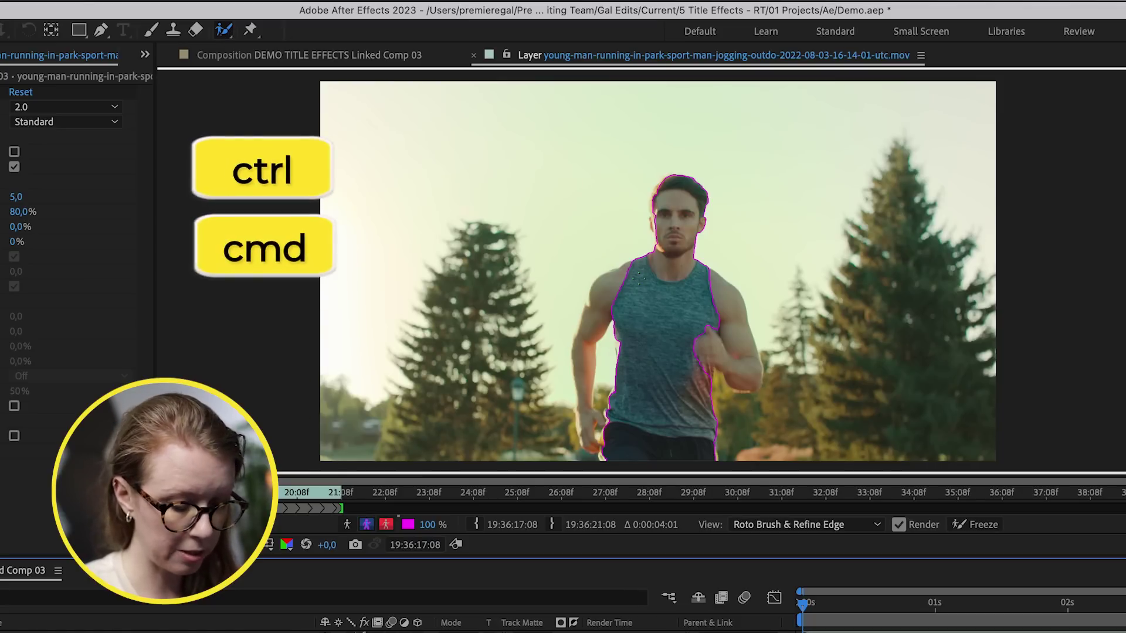
- Zoom in and paint Roto Brush strokes adding both of the runner's shoulders
{"action": "scroll", "coordinate": [641, 276], "scroll_direction": "up", "scroll_amount": 2}
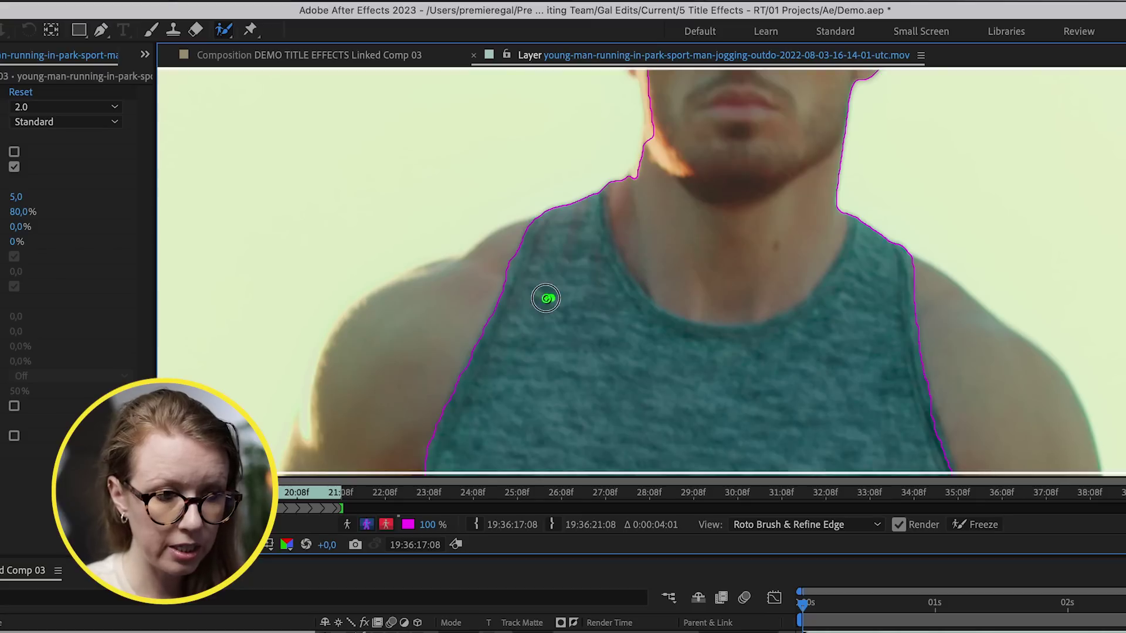
{"action": "mouse_move", "coordinate": [549, 297]}
{"action": "left_mouse_down"}
{"action": "mouse_move", "coordinate": [456, 308]}
{"action": "mouse_move", "coordinate": [377, 360]}
{"action": "mouse_move", "coordinate": [382, 394]}
{"action": "left_mouse_up"}
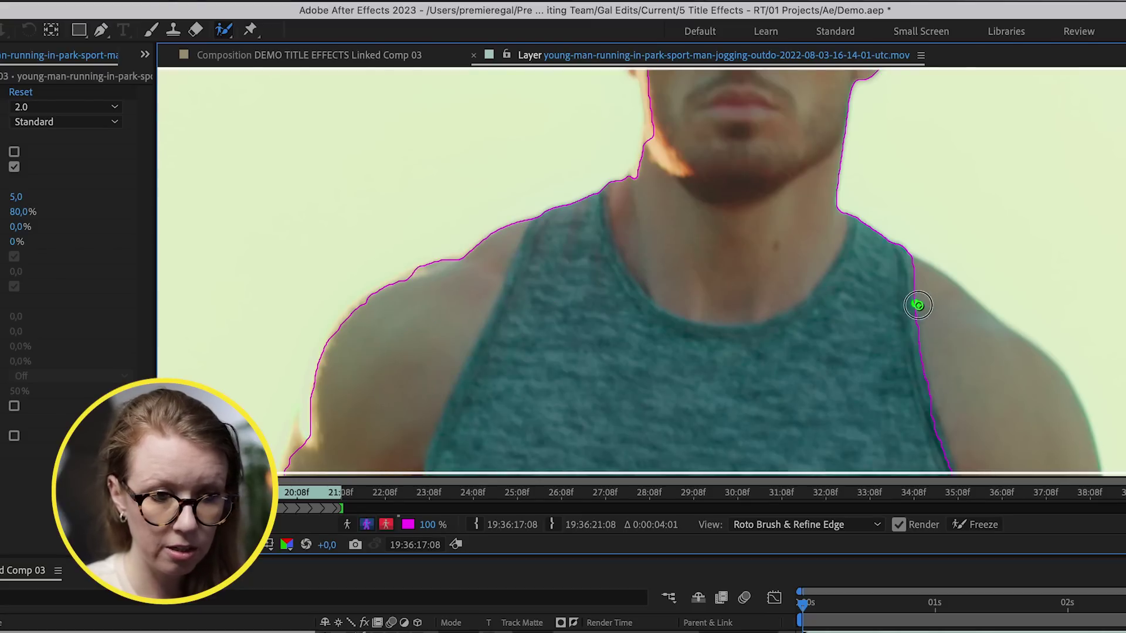
{"action": "mouse_move", "coordinate": [917, 306]}
{"action": "left_mouse_down"}
{"action": "mouse_move", "coordinate": [1037, 420]}
{"action": "mouse_move", "coordinate": [1051, 465]}
{"action": "left_mouse_up"}
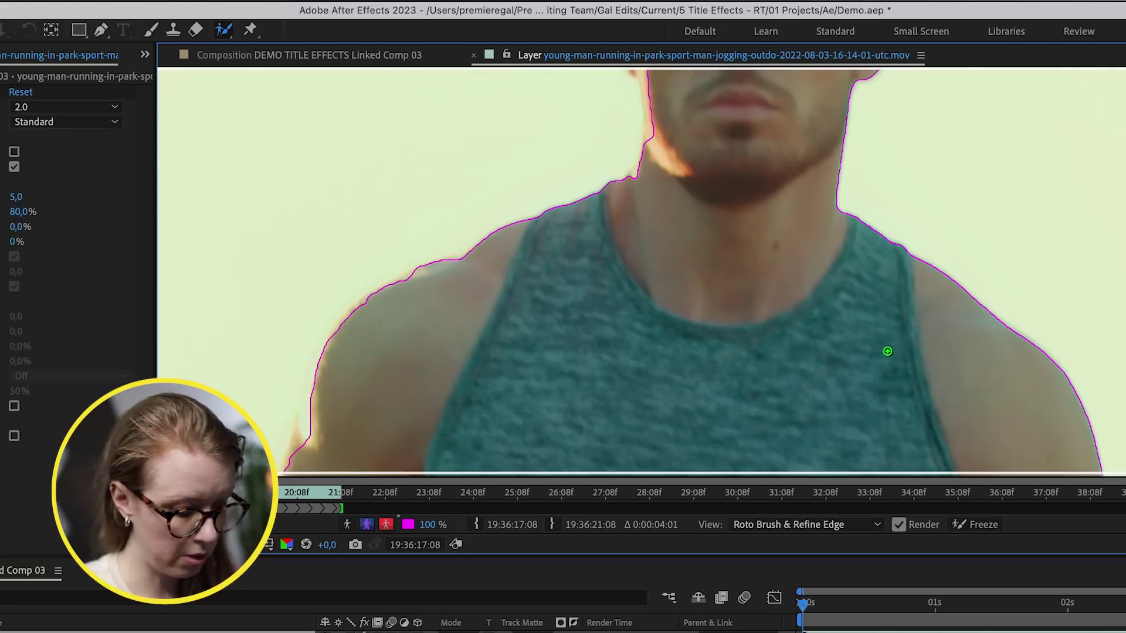
- Pan to the arm, add the whole forearm, and subtract the gap beside the torso
{"action": "key", "text": "h"}
{"action": "left_click_drag", "start_coordinate": [824, 369], "coordinate": [771, 182]}
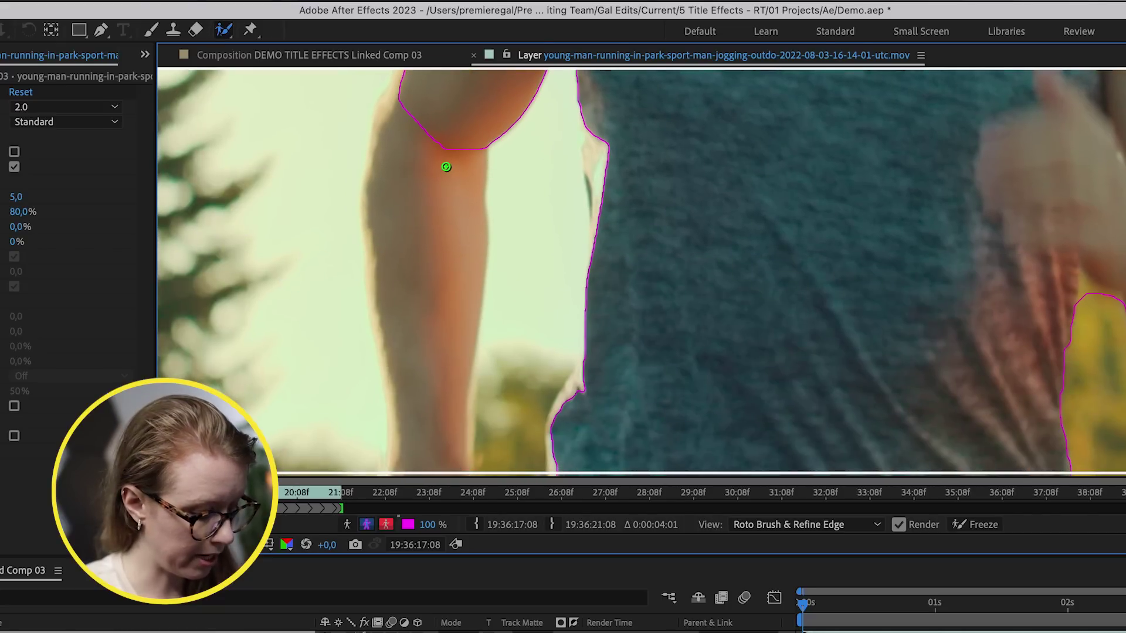
{"action": "key", "text": "alt+w"}
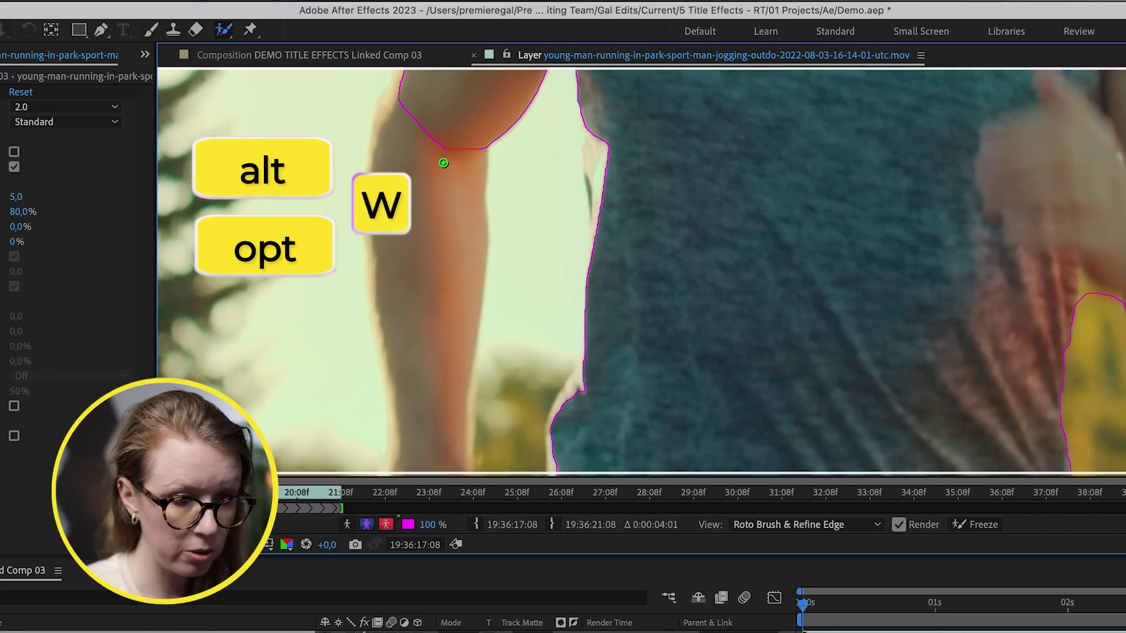
{"action": "left_click_drag", "start_coordinate": [445, 142], "coordinate": [409, 158]}
{"action": "mouse_move", "coordinate": [407, 244]}
{"action": "left_mouse_down"}
{"action": "mouse_move", "coordinate": [445, 332]}
{"action": "mouse_move", "coordinate": [437, 396]}
{"action": "left_mouse_up"}
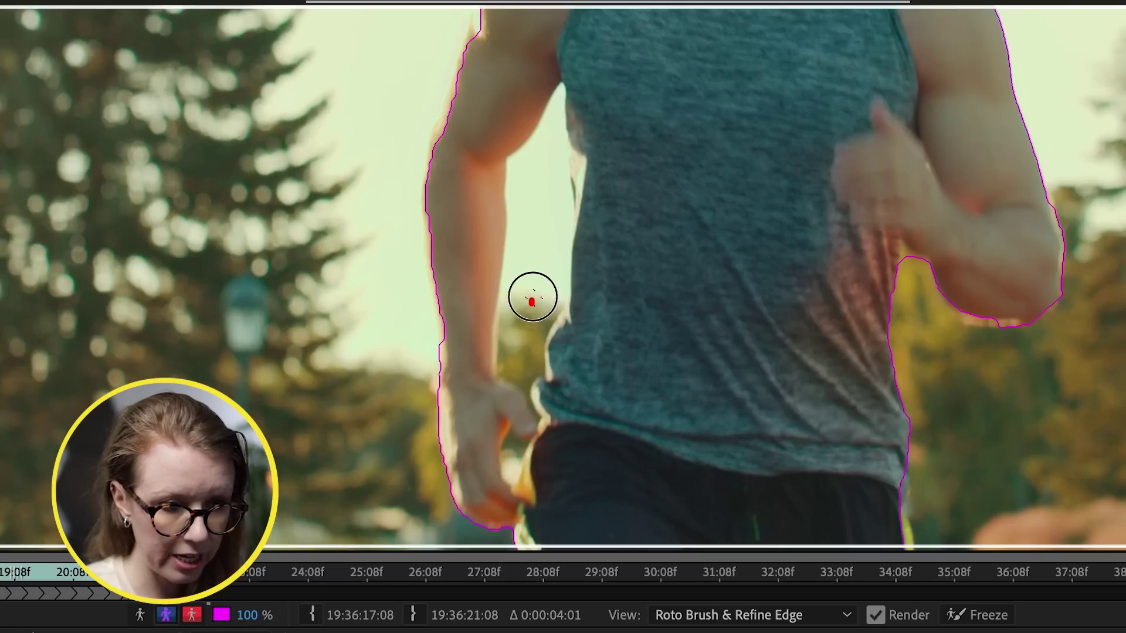
{"action": "left_click_drag", "start_coordinate": [532, 301], "coordinate": [539, 134]}
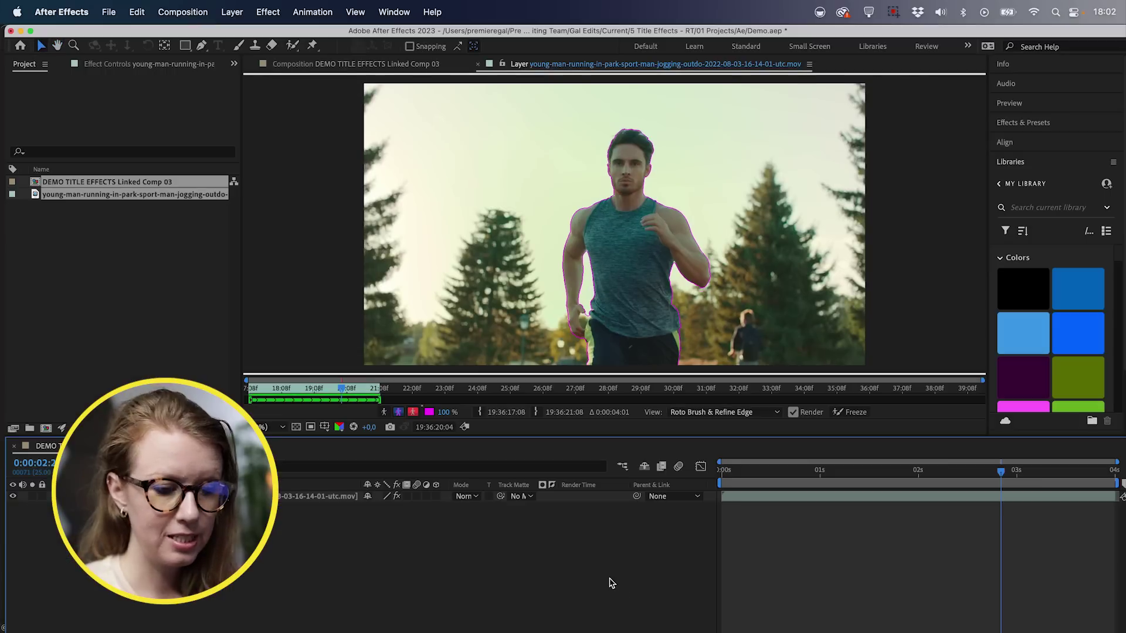
- Save the project, hide V1, and turn on the Transparency Grid at 00:00:00:10
{"action": "key", "text": "super+s"}
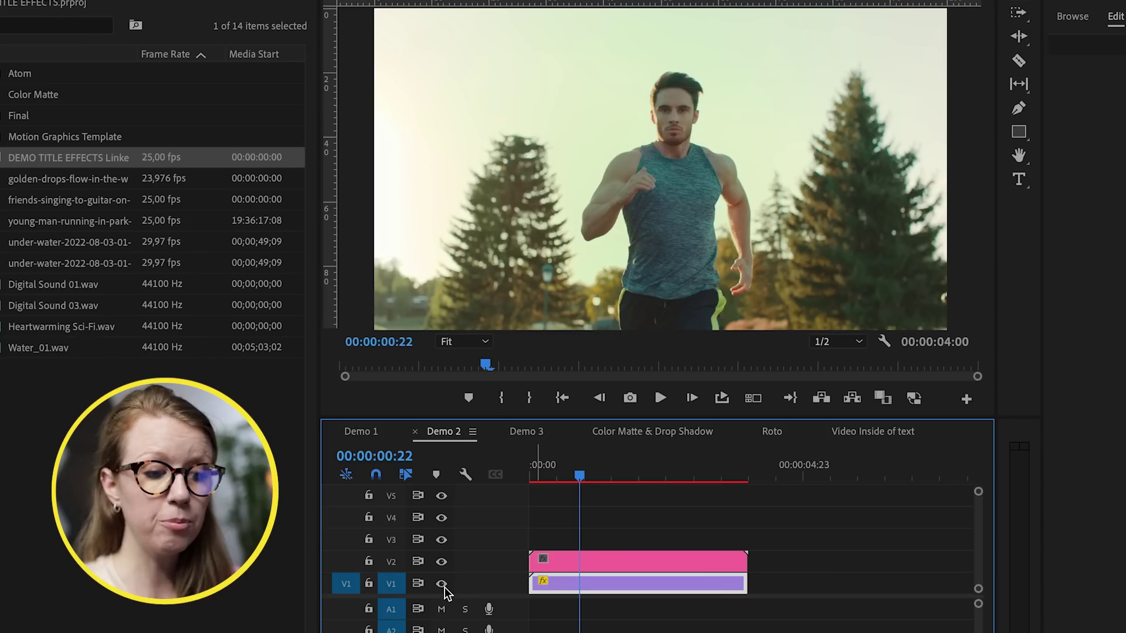
{"action": "left_click", "coordinate": [441, 584]}
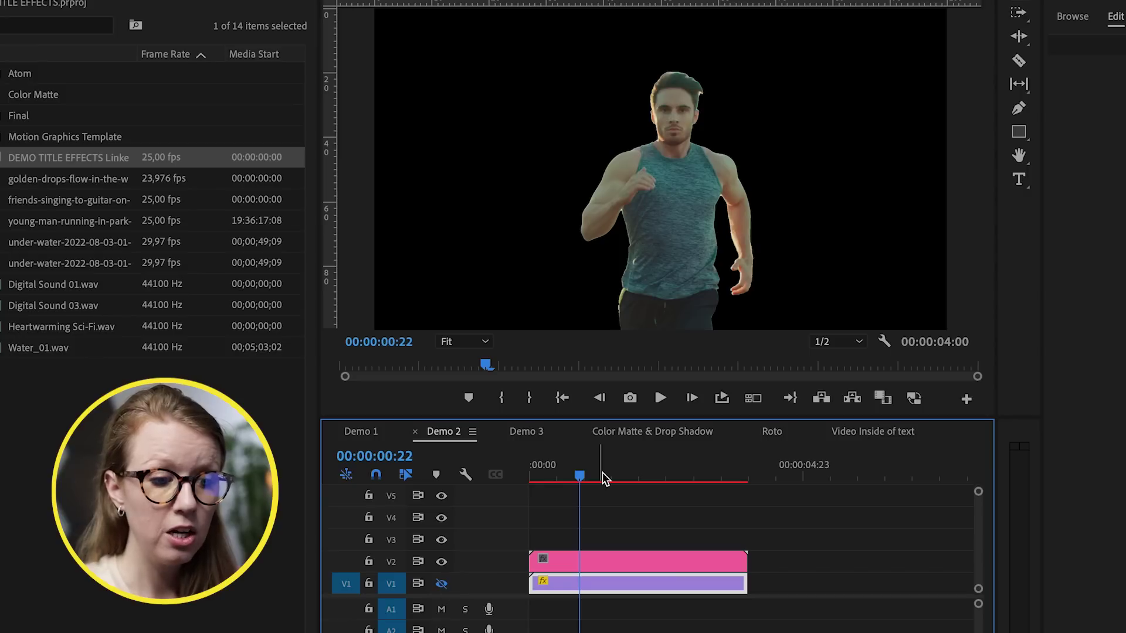
{"action": "left_click_drag", "start_coordinate": [604, 478], "coordinate": [555, 478]}
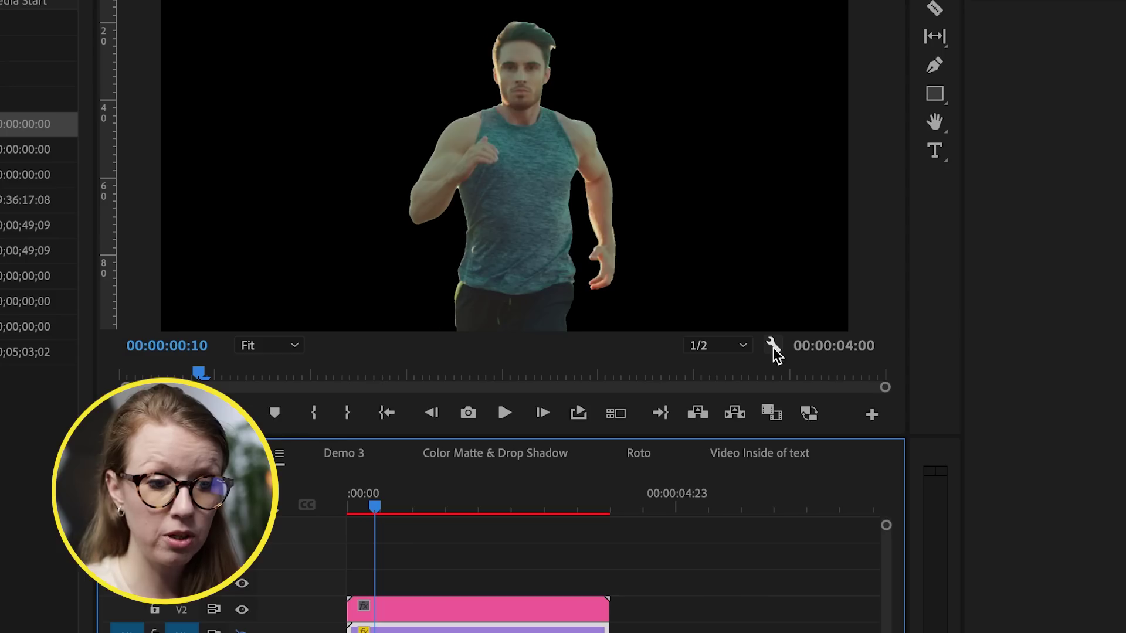
{"action": "left_click", "coordinate": [884, 341]}
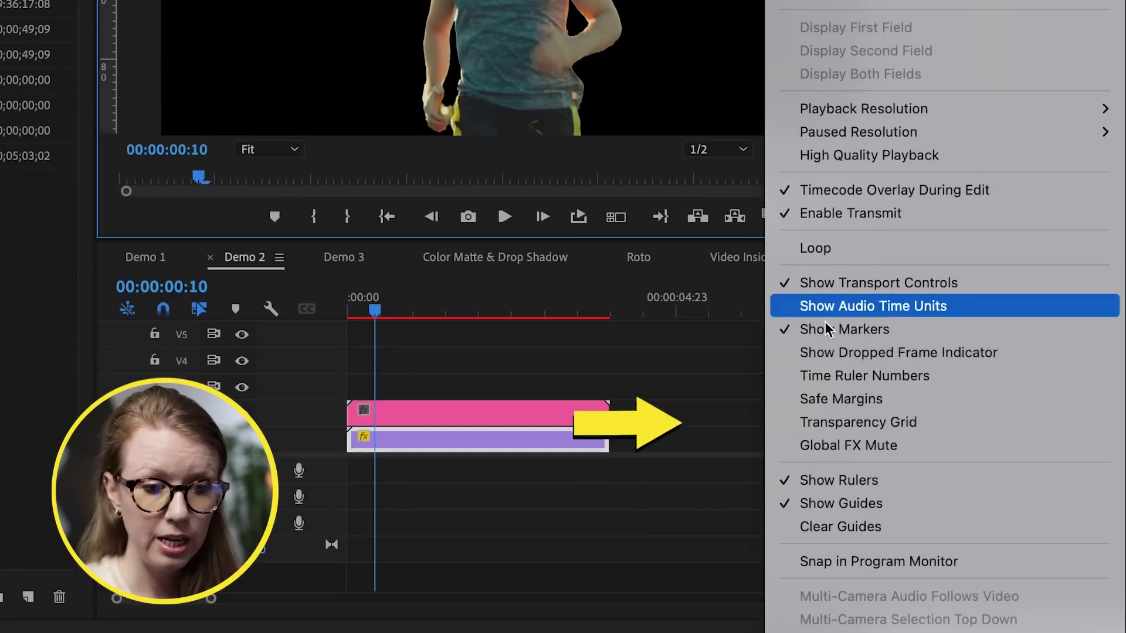
{"action": "left_click", "coordinate": [862, 422]}
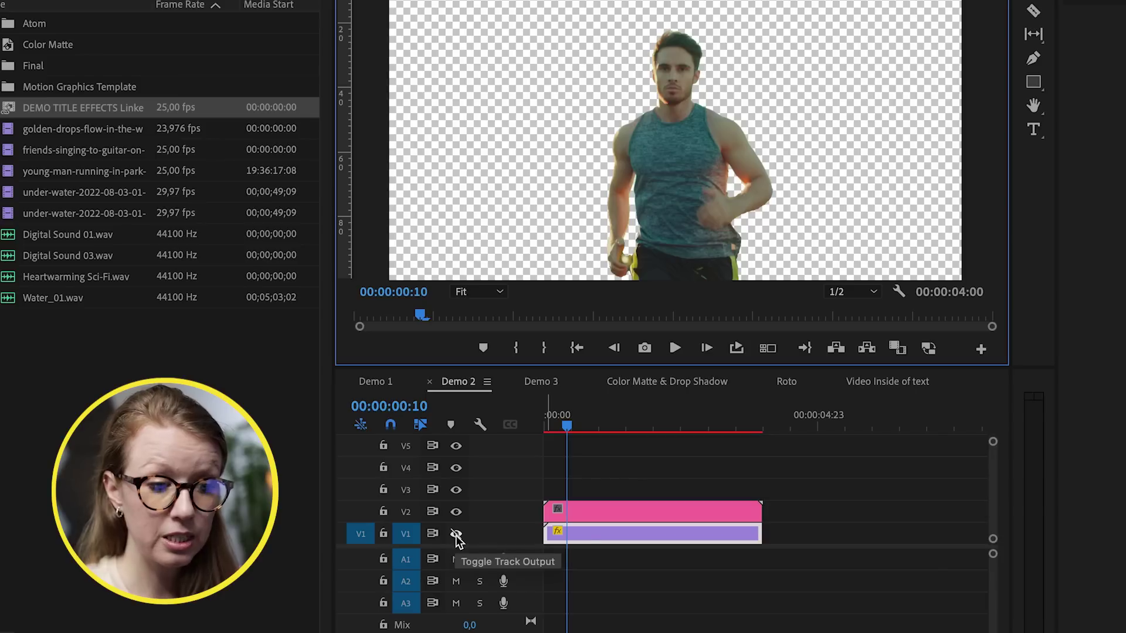
- Show V1 again and move the pink clip from V2 up to V3
{"action": "left_click", "coordinate": [456, 535]}
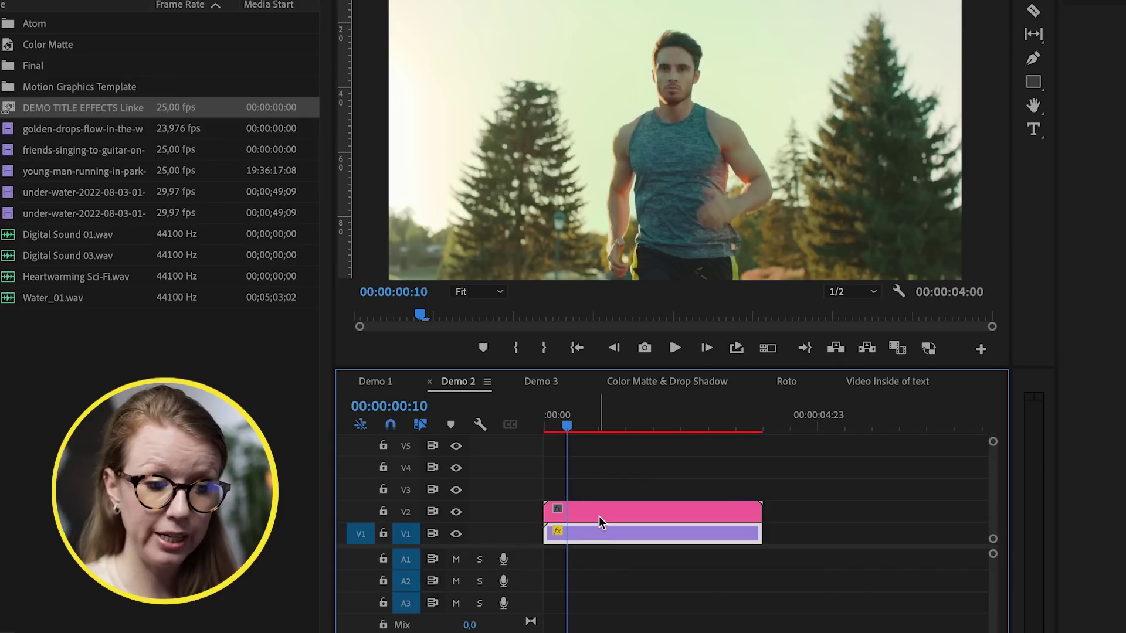
{"action": "left_click", "coordinate": [631, 513]}
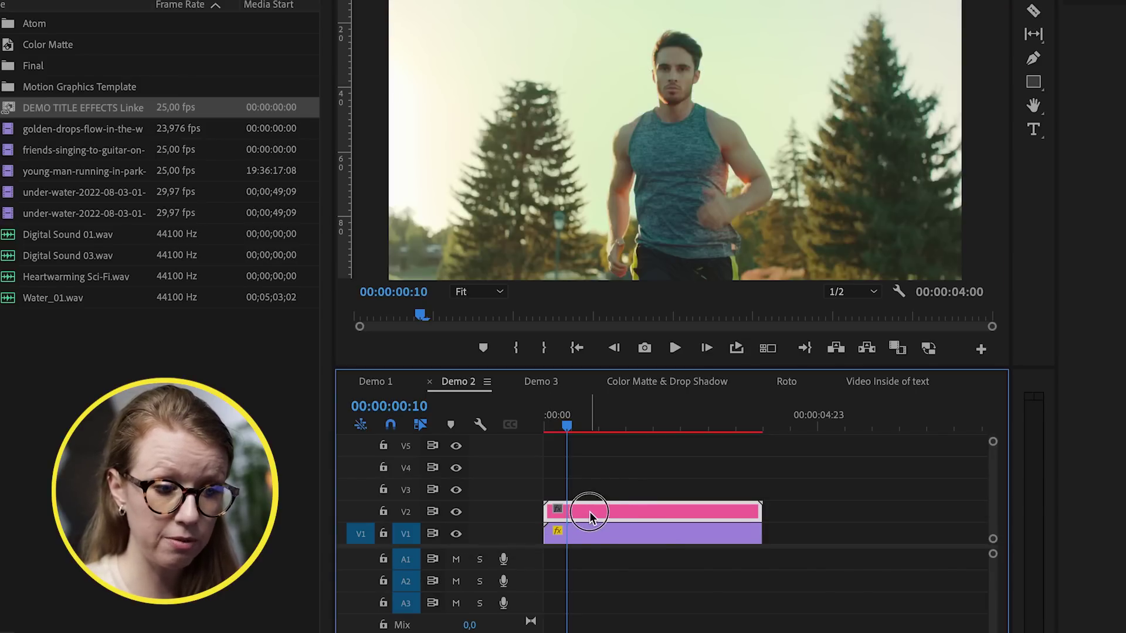
{"action": "left_click_drag", "start_coordinate": [590, 516], "coordinate": [587, 494]}
- Type a RUNNER title on the frame and place its clip beneath the pink clip
{"action": "left_click", "coordinate": [1033, 131]}
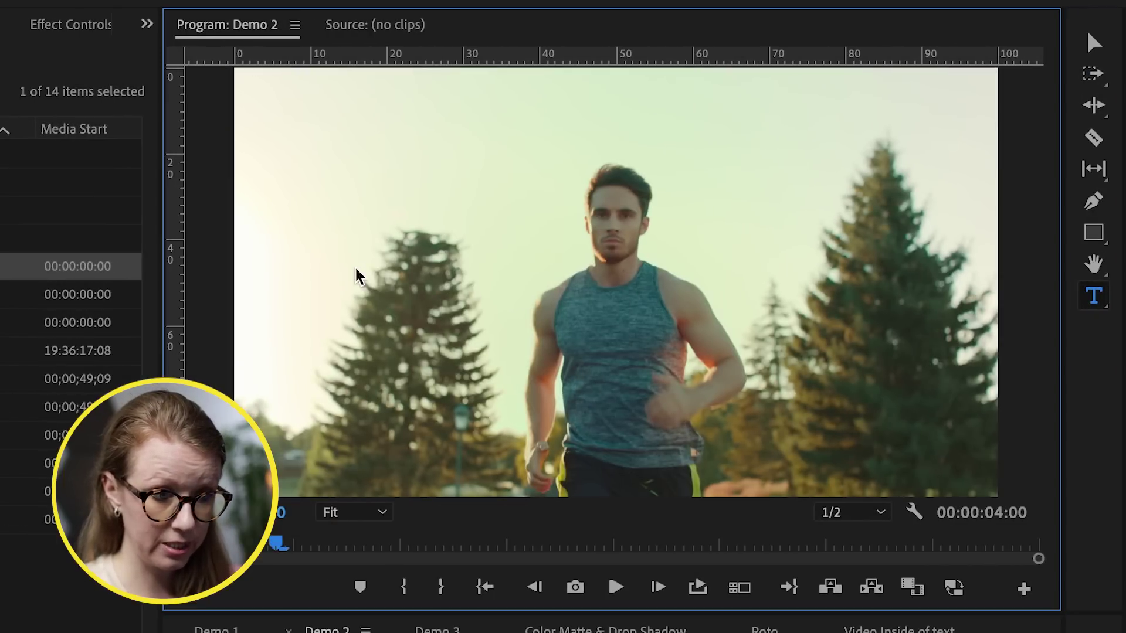
{"action": "left_click", "coordinate": [173, 282]}
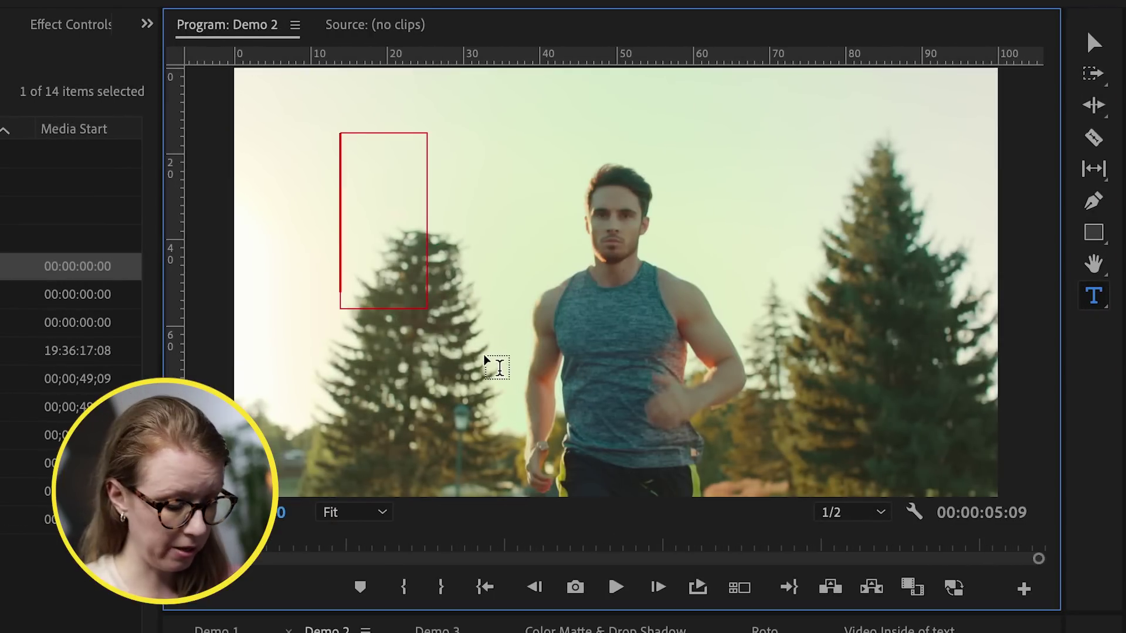
{"action": "type", "text": "RUNNER"}
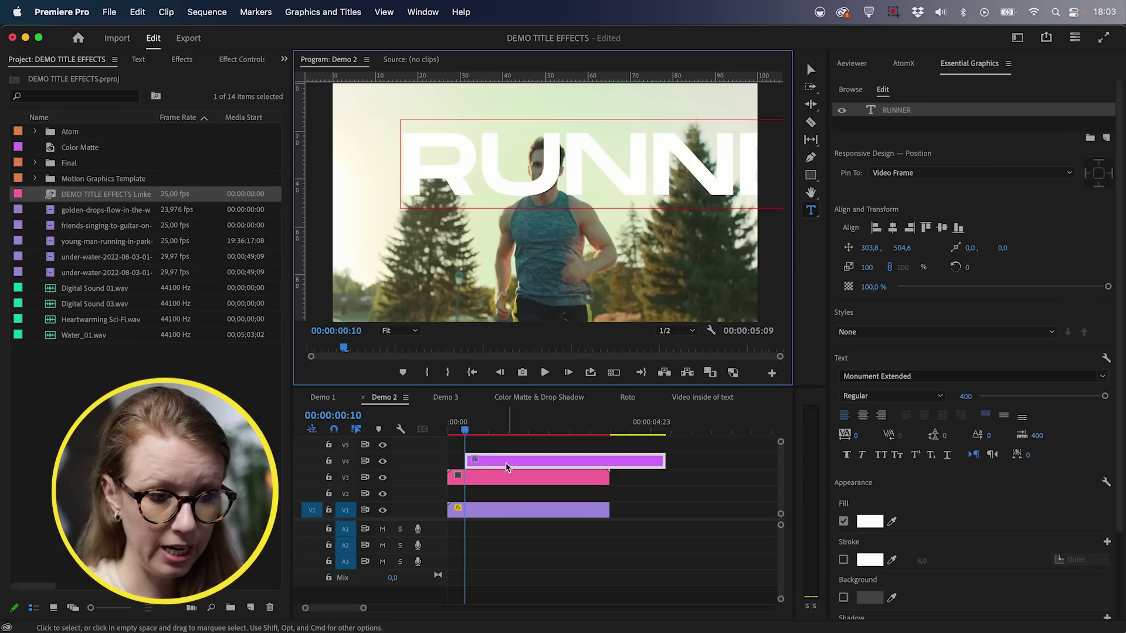
{"action": "left_click_drag", "start_coordinate": [503, 460], "coordinate": [503, 493]}
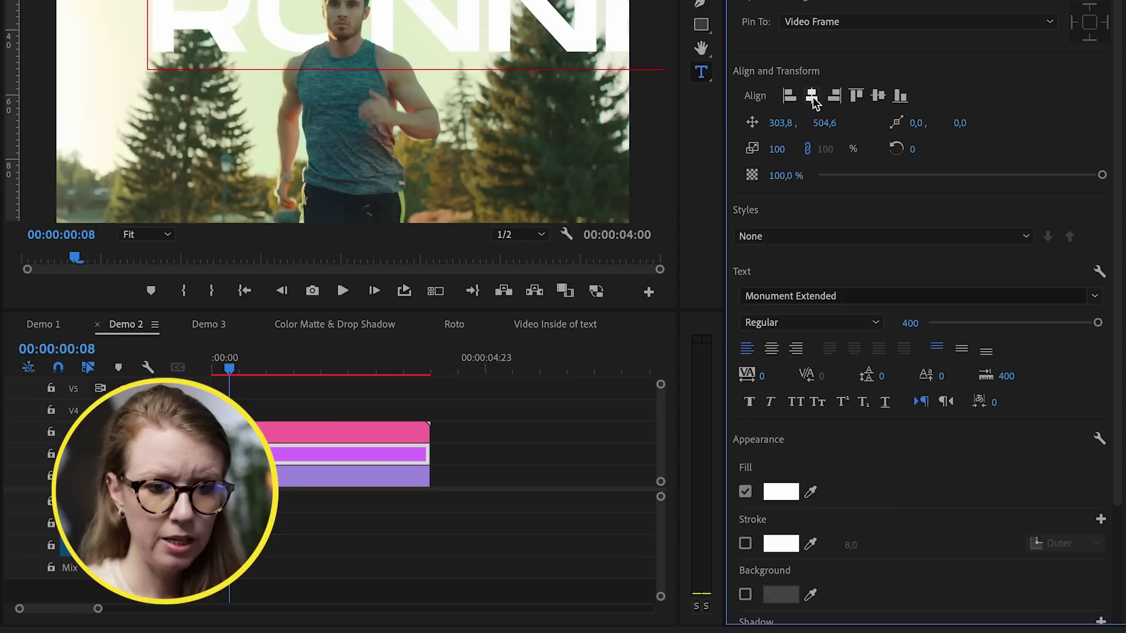
- Centre-align RUNNER, scale it to 80%, and centre it horizontally in the frame
{"action": "left_click", "coordinate": [772, 349]}
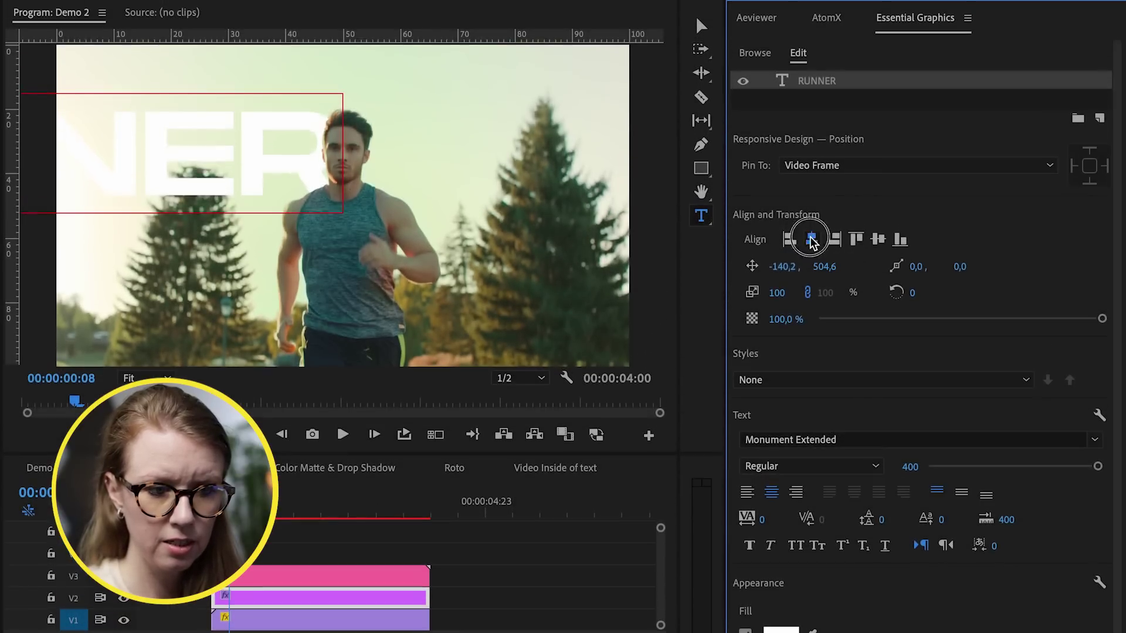
{"action": "left_click", "coordinate": [811, 101]}
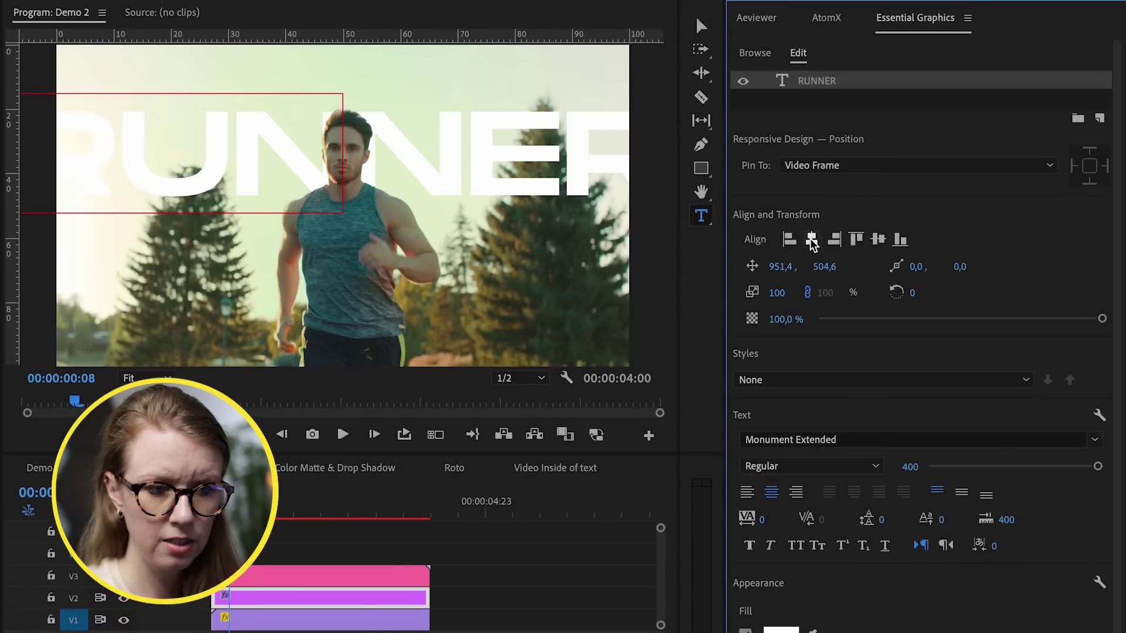
{"action": "left_click", "coordinate": [803, 291]}
{"action": "left_click_drag", "start_coordinate": [776, 292], "coordinate": [765, 292]}
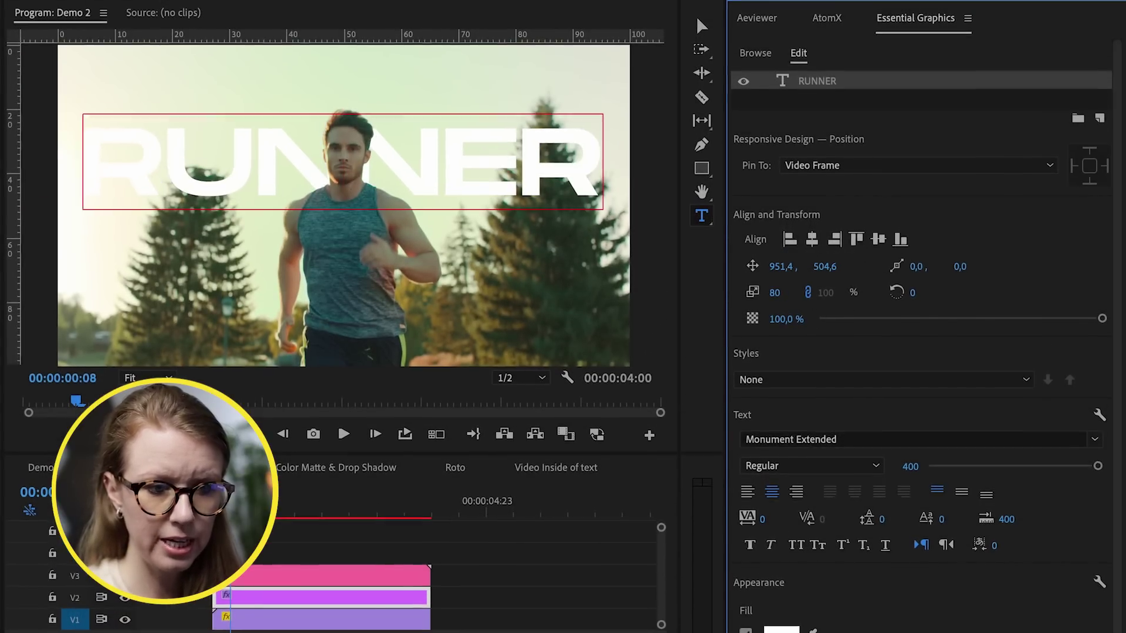
{"action": "left_click", "coordinate": [812, 240]}
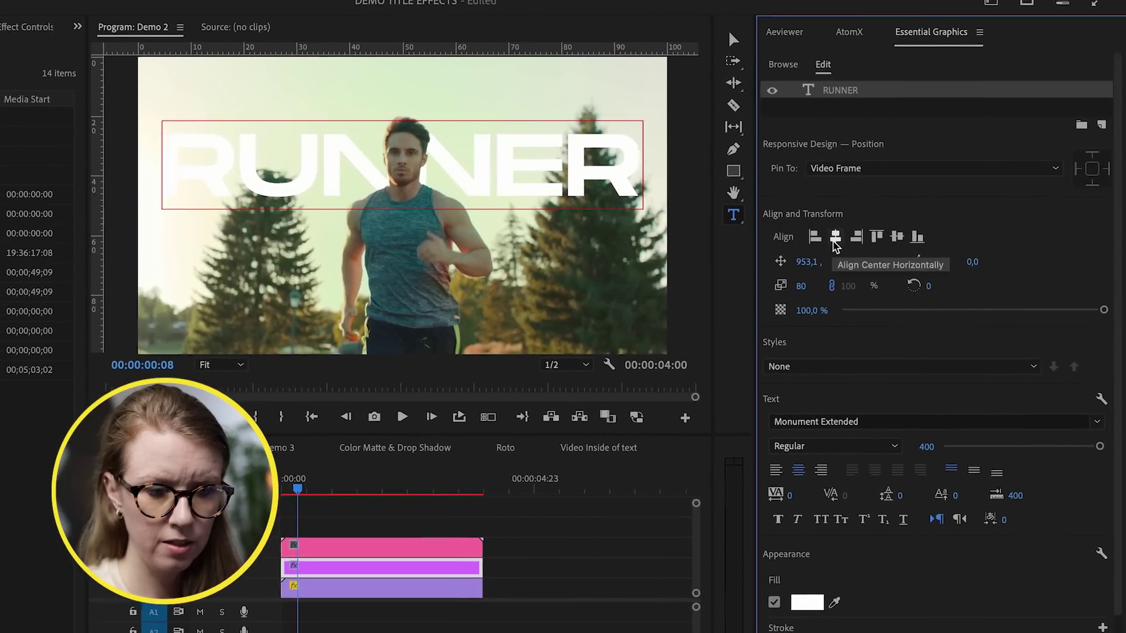
- Give RUNNER a green fill and a white outer stroke, then preview
{"action": "scroll", "coordinate": [833, 563], "scroll_direction": "down", "scroll_amount": 3}
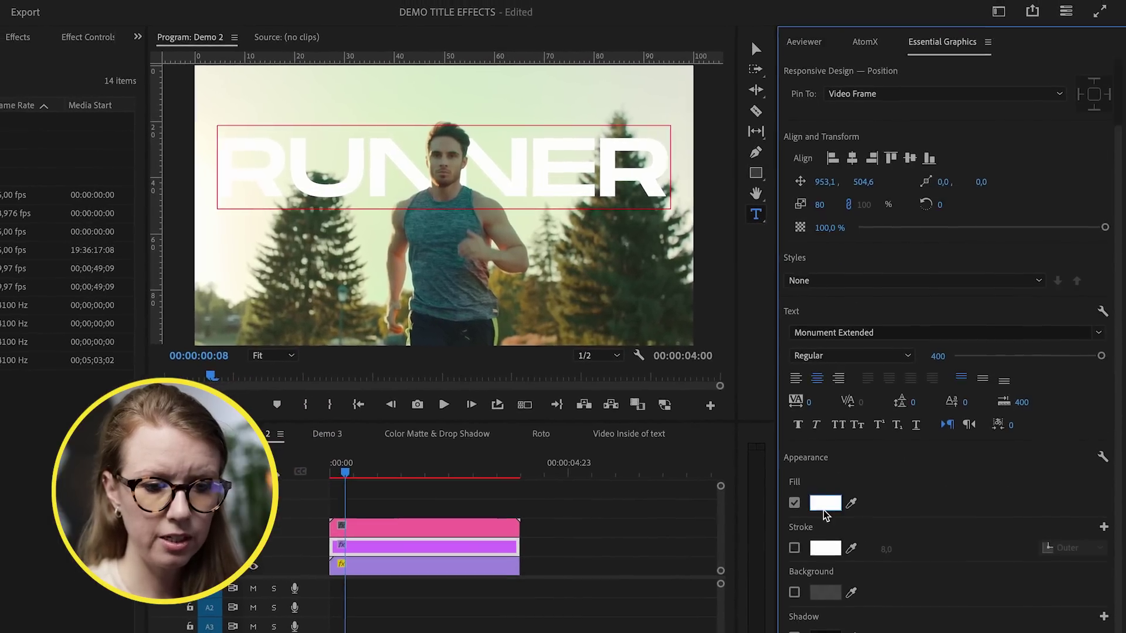
{"action": "left_click", "coordinate": [824, 508]}
{"action": "left_click", "coordinate": [496, 359]}
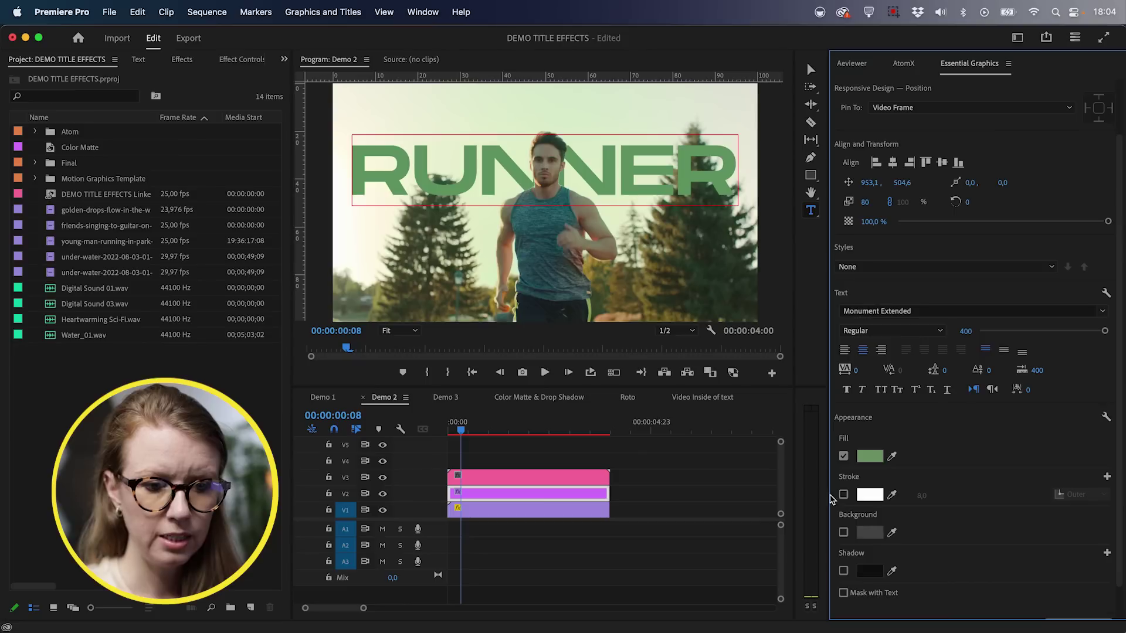
{"action": "left_click", "coordinate": [843, 495]}
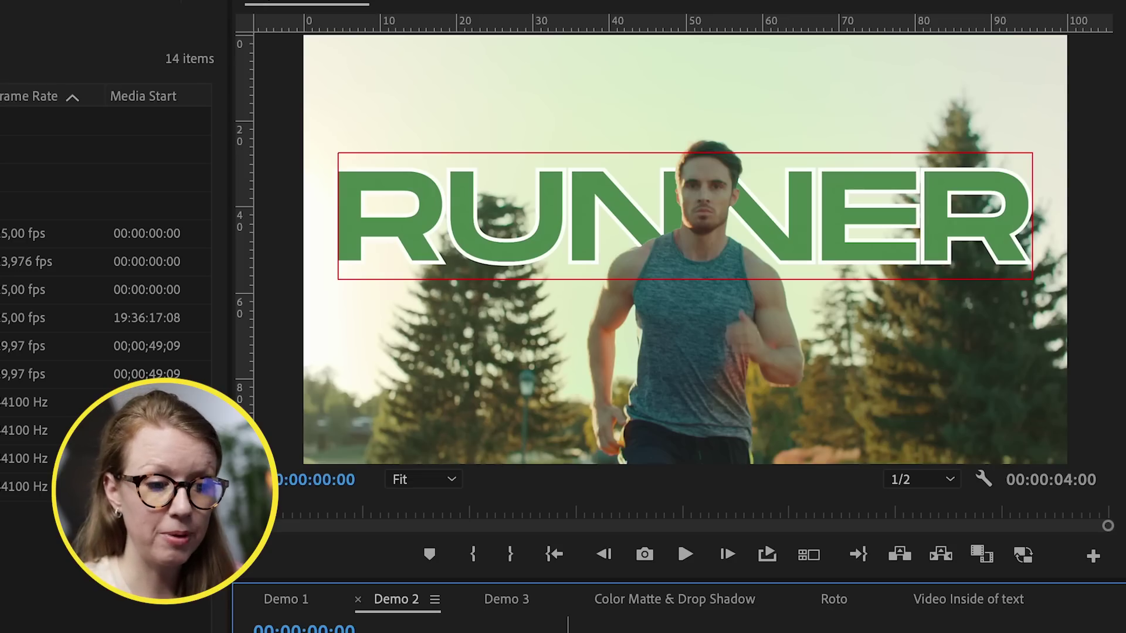
{"action": "key", "text": "space"}
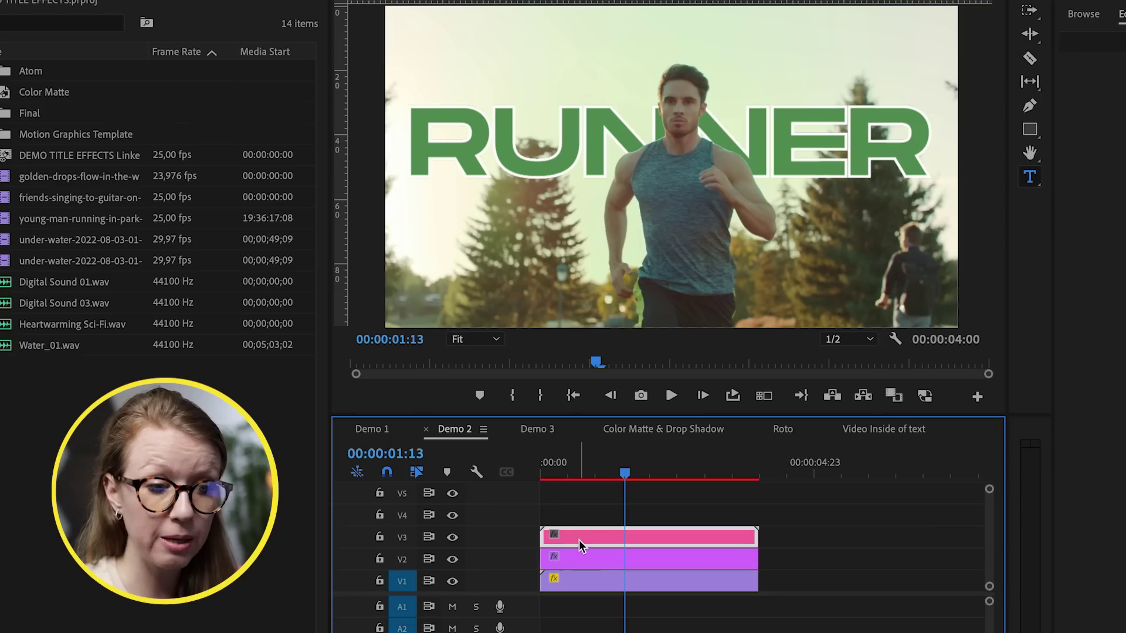
- Move the pink clip up to V4 and drop a Premiere Gal Toolkit title animation onto V3
{"action": "left_click_drag", "start_coordinate": [579, 540], "coordinate": [593, 525]}
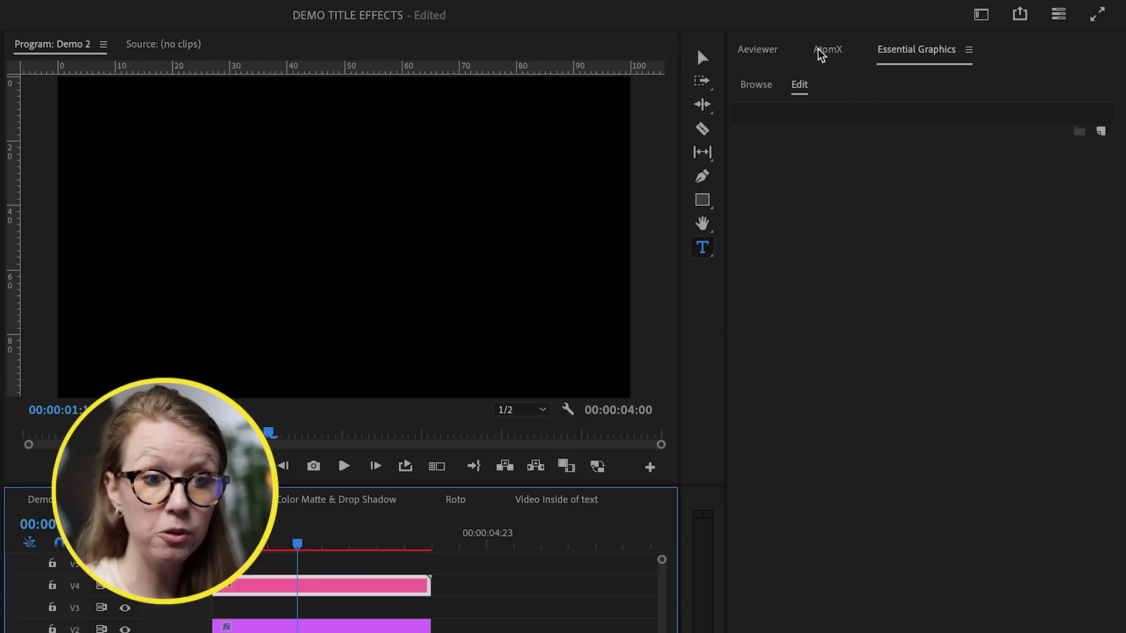
{"action": "left_click", "coordinate": [824, 49]}
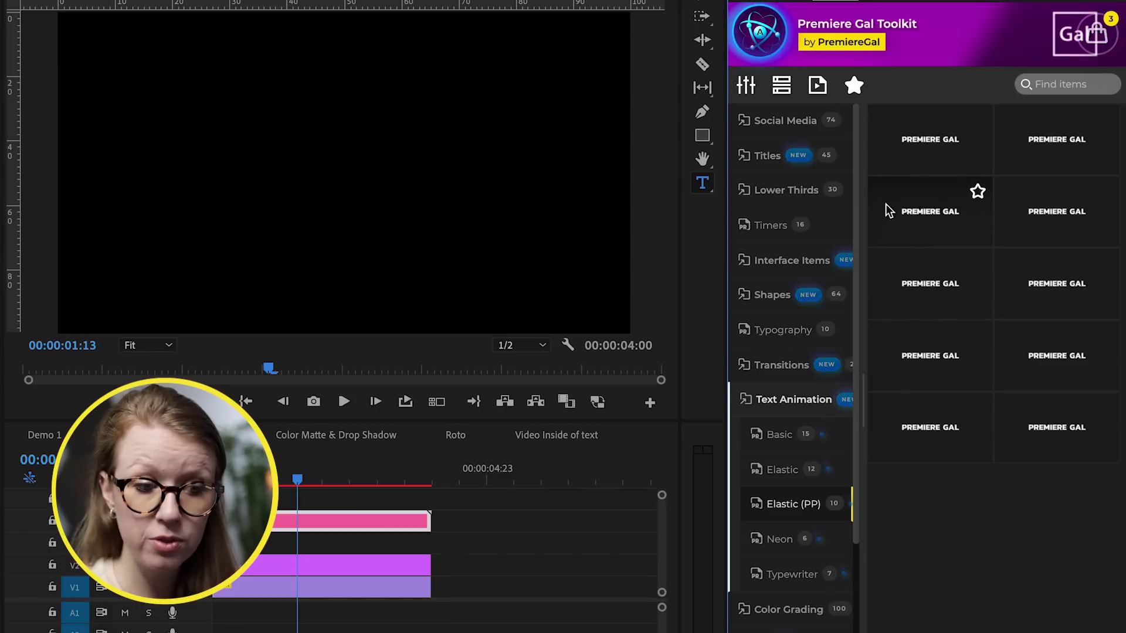
{"action": "left_click_drag", "start_coordinate": [914, 217], "coordinate": [212, 556]}
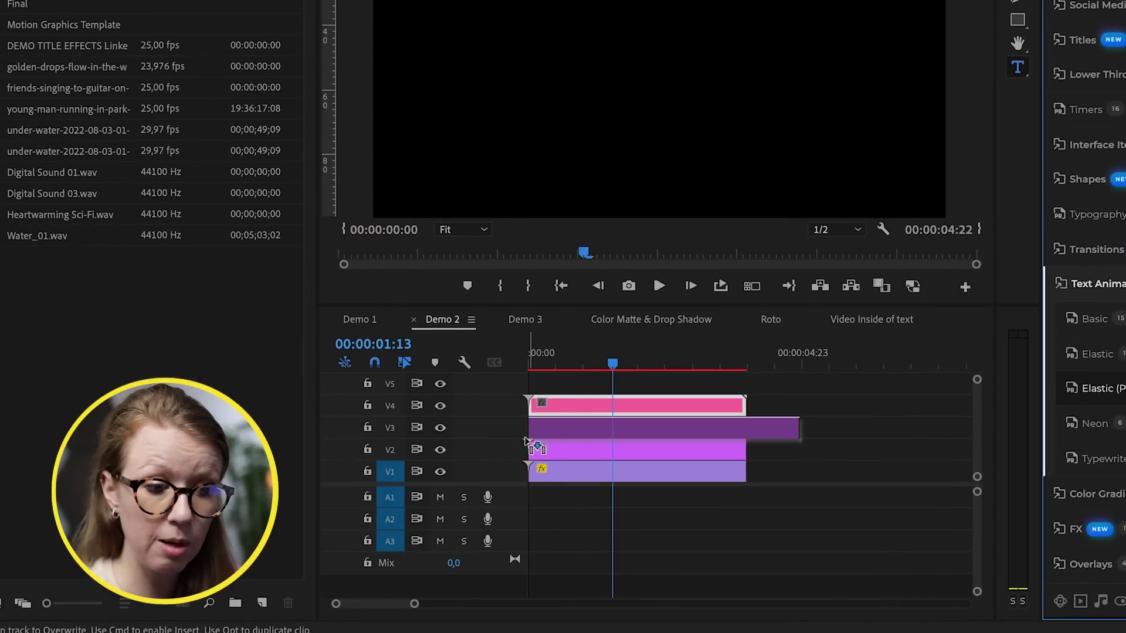
{"action": "left_click_drag", "start_coordinate": [526, 441], "coordinate": [615, 416]}
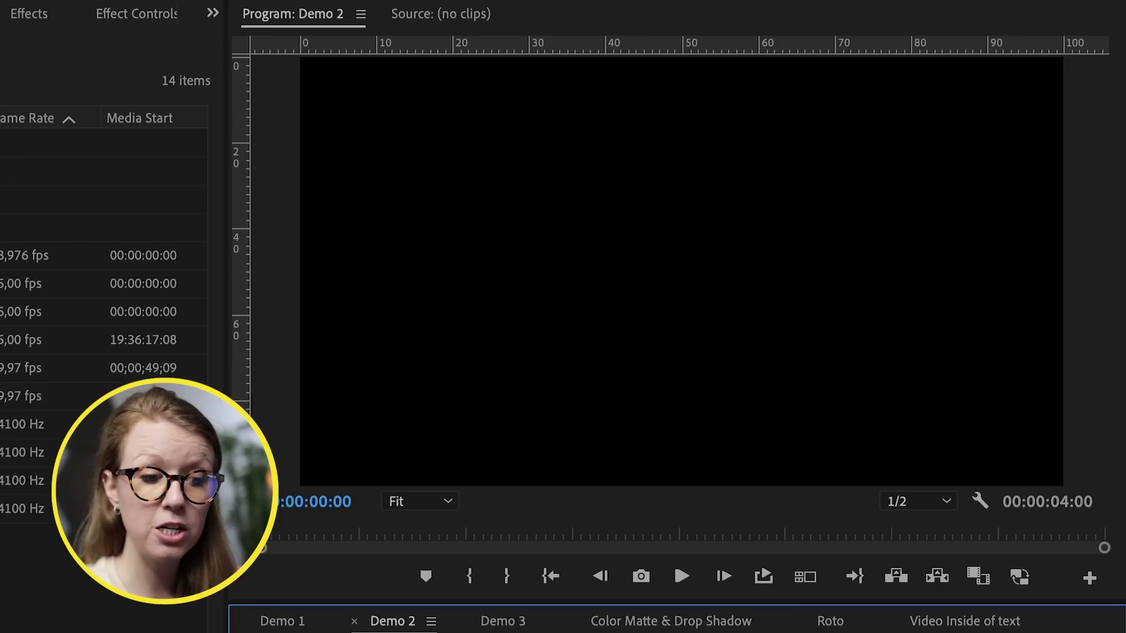
{"action": "key", "text": "space"}
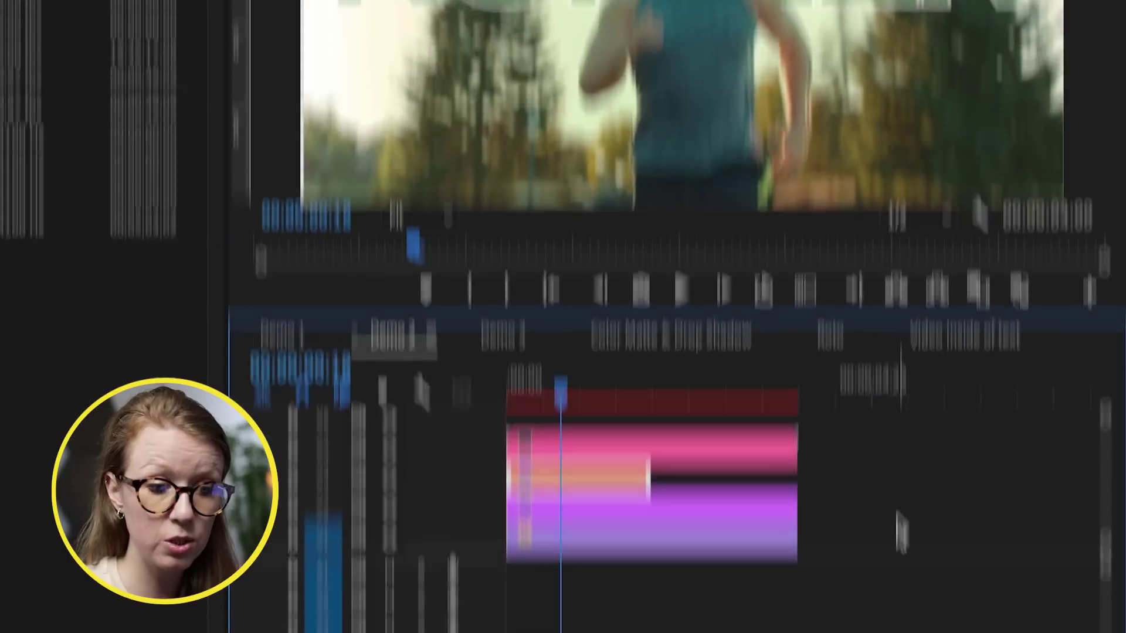
- Nest the V2 and V3 title clips into a single sequence and play it back
{"action": "left_click_drag", "start_coordinate": [888, 417], "coordinate": [539, 380]}
{"action": "right_click", "coordinate": [589, 388]}
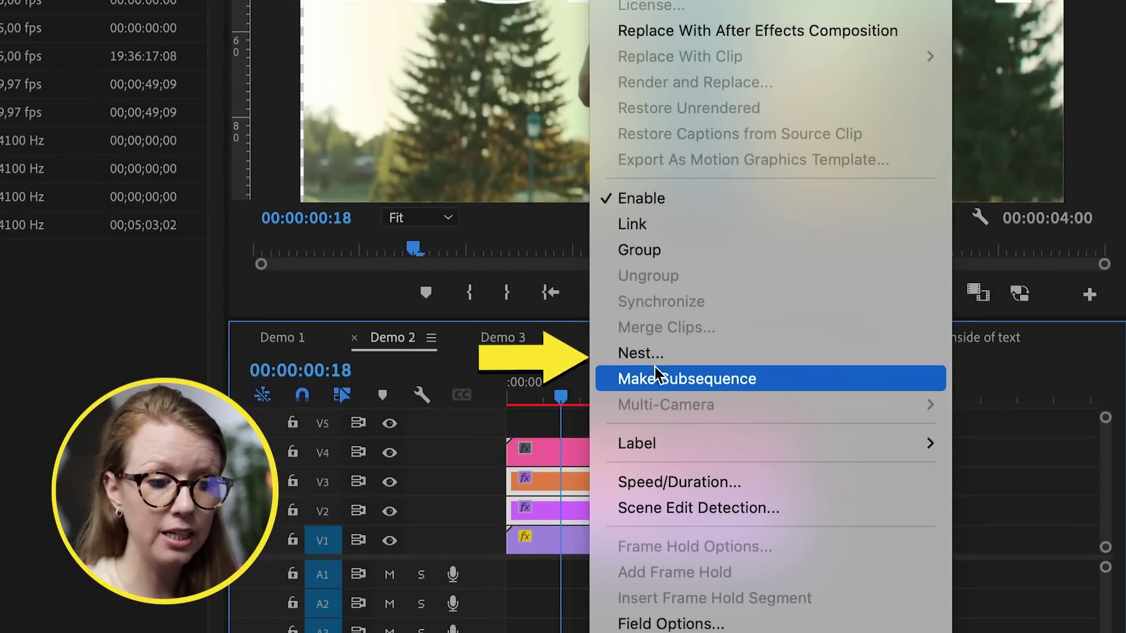
{"action": "left_click", "coordinate": [653, 356]}
{"action": "left_click", "coordinate": [760, 254]}
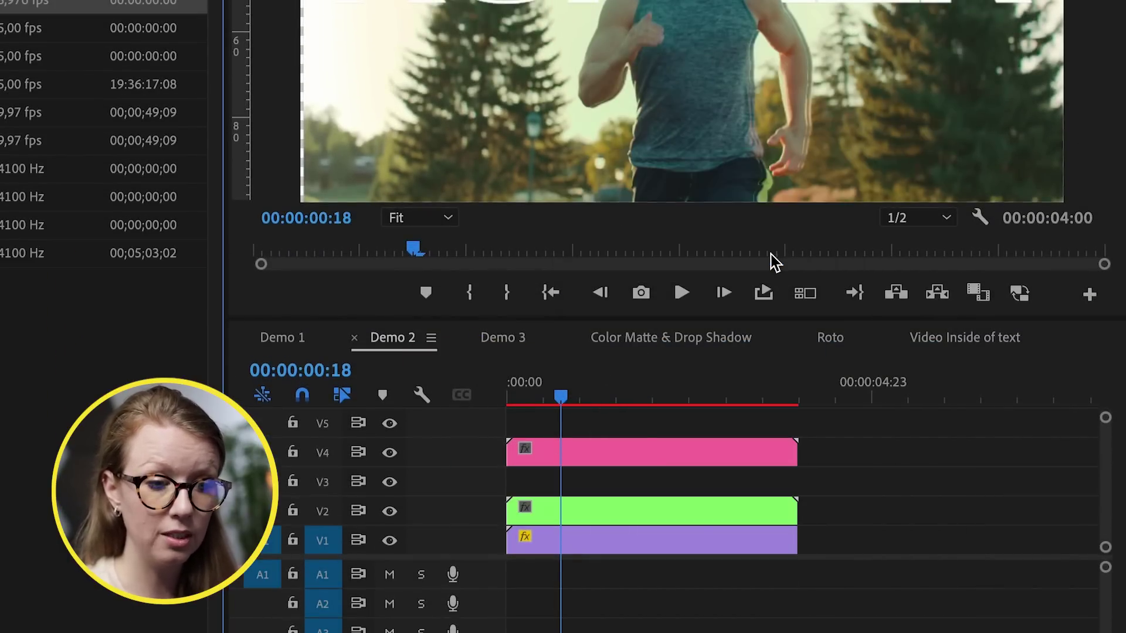
{"action": "key", "text": "space"}
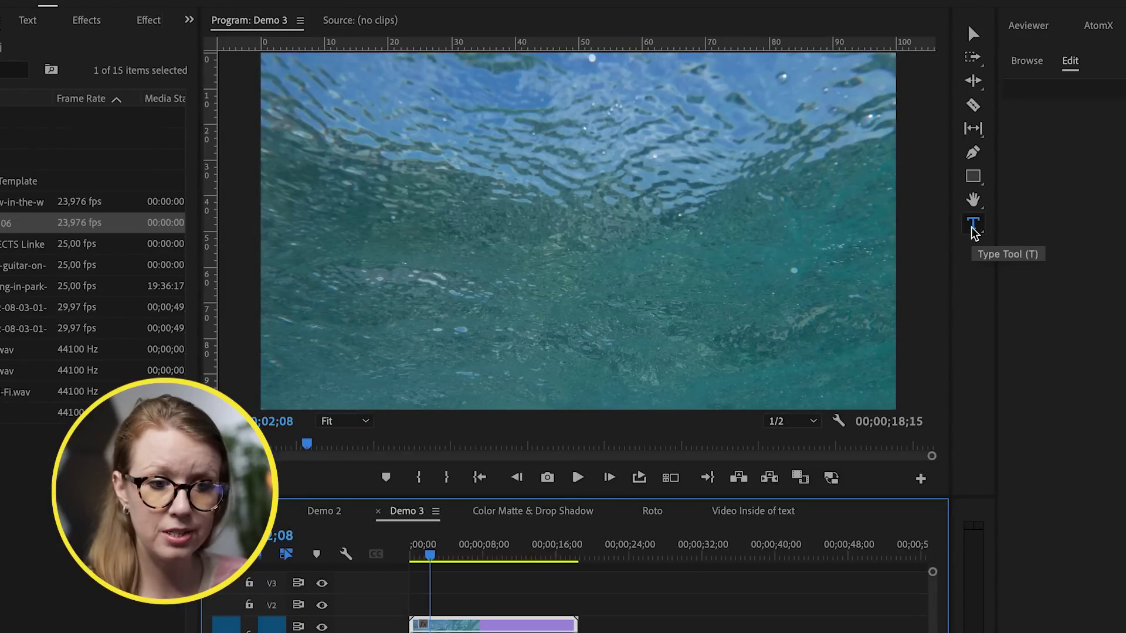
- Type WATER over the underwater clip, turn off its fill, and scale it to 159%
{"action": "left_click", "coordinate": [428, 260]}
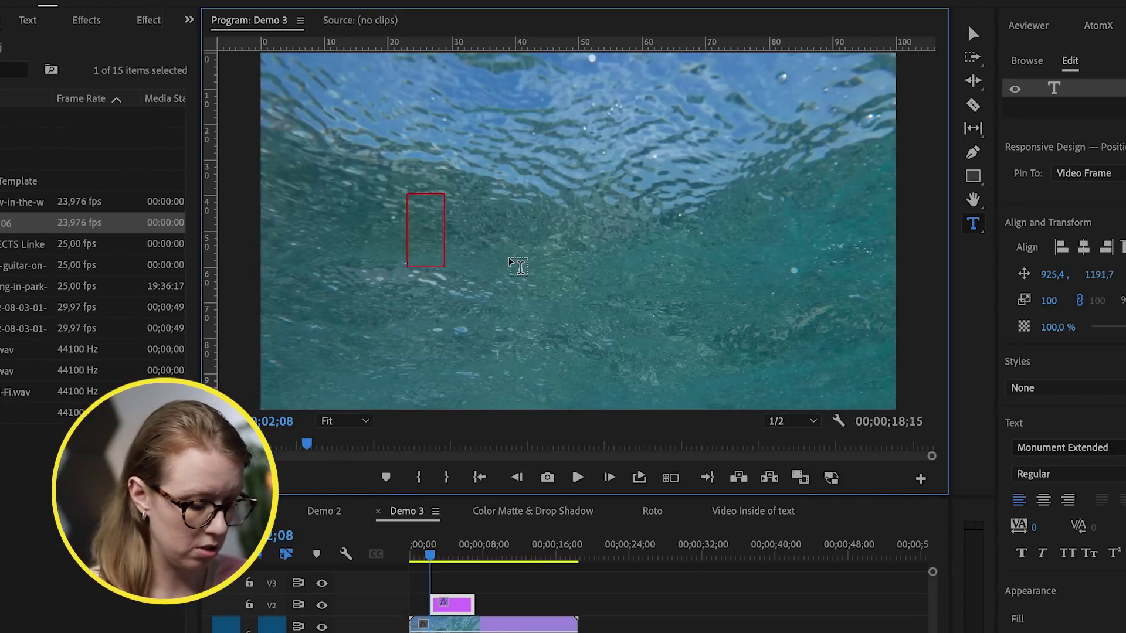
{"action": "type", "text": "WATER"}
{"action": "key", "text": "ctrl+a"}
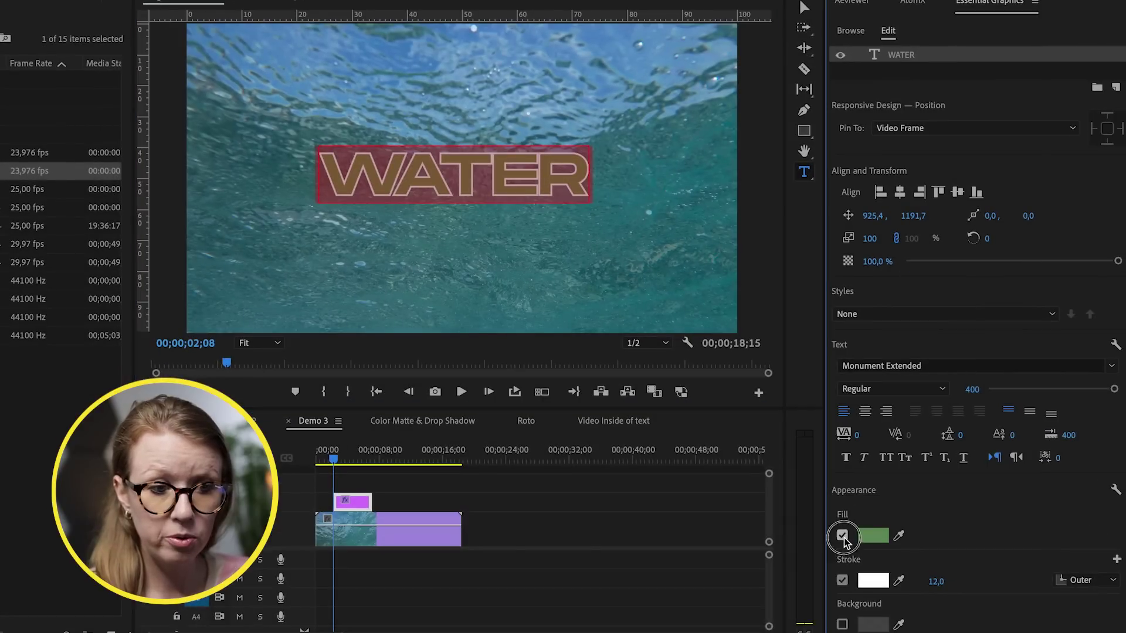
{"action": "left_click", "coordinate": [842, 536]}
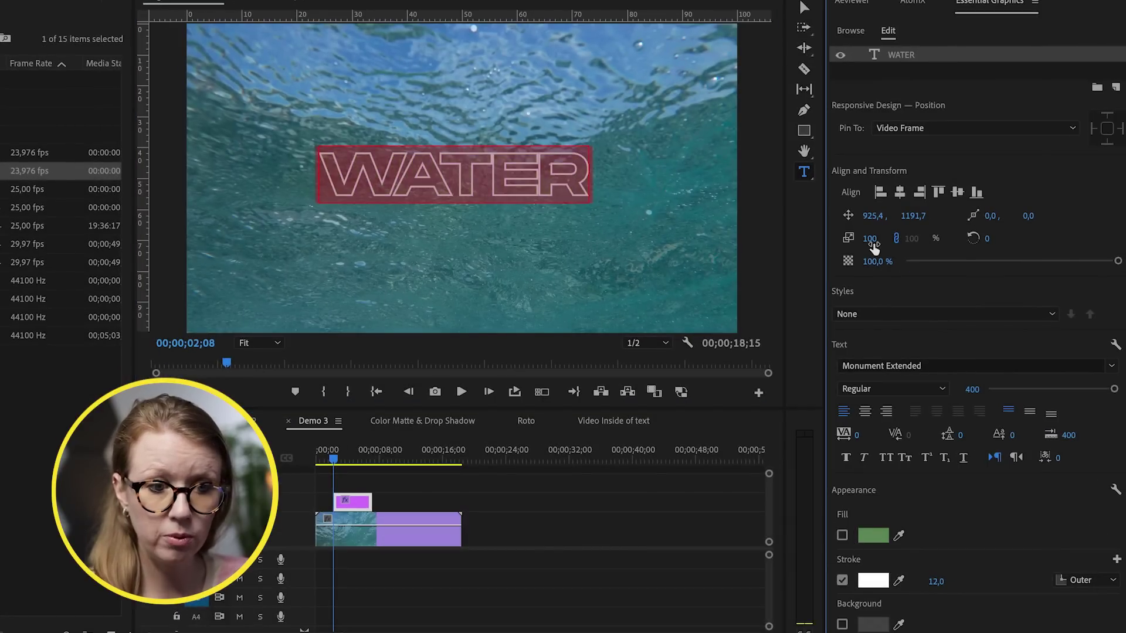
{"action": "left_click_drag", "start_coordinate": [870, 239], "coordinate": [883, 198]}
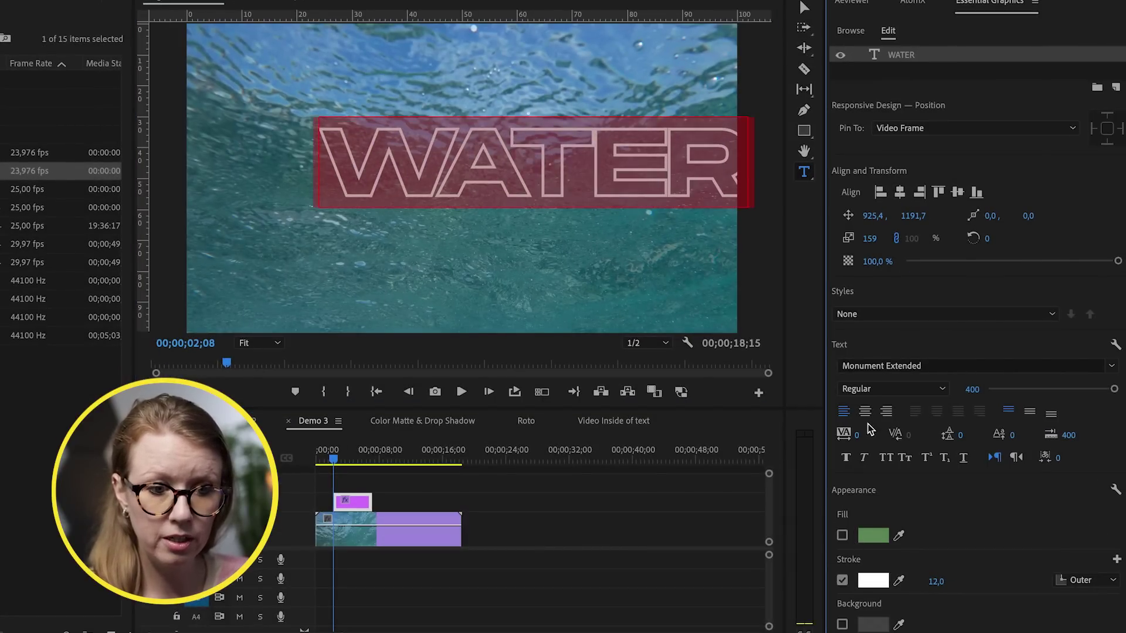
{"action": "key", "text": "space"}
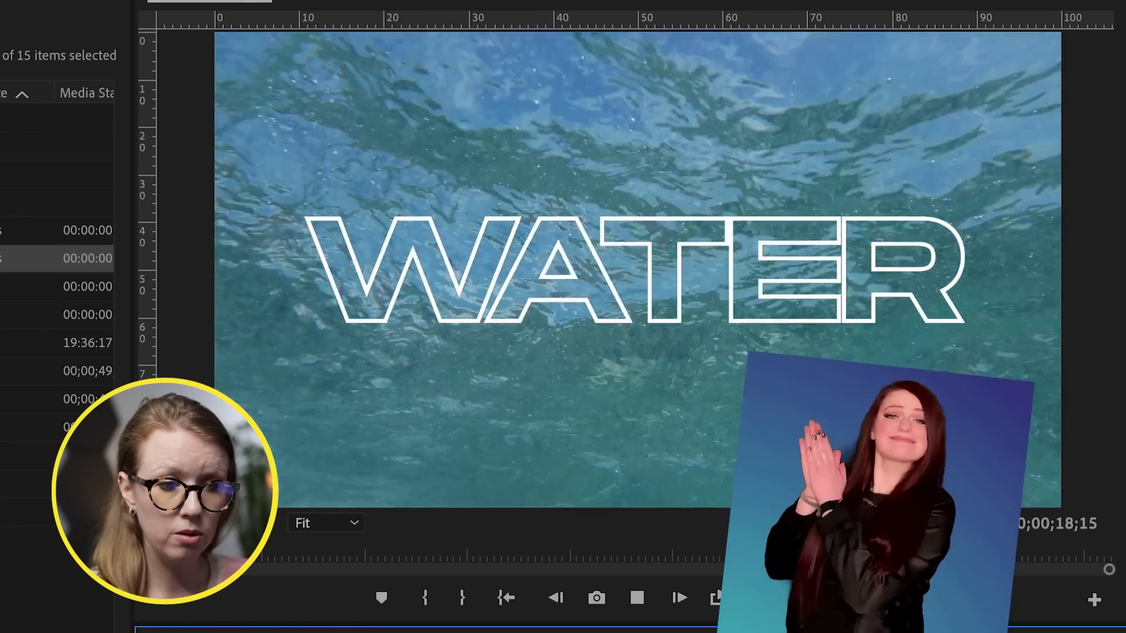
{"action": "key", "text": "space"}
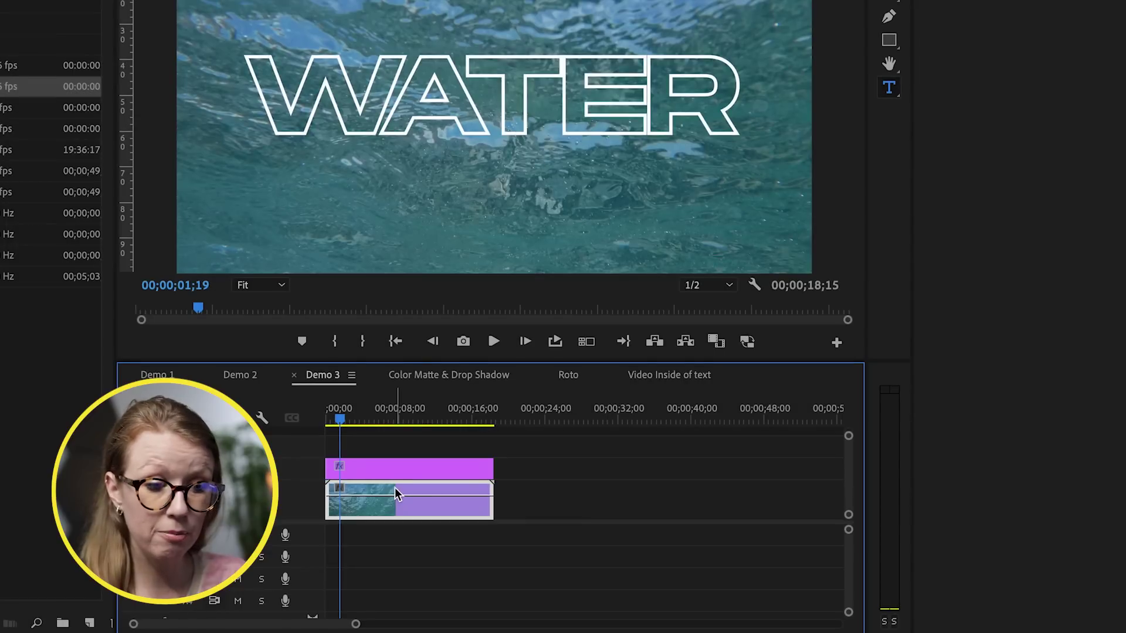
- Delete the V1 underwater clip and turn off the monitor's Transparency Grid for a black background
{"action": "key", "text": "Delete"}
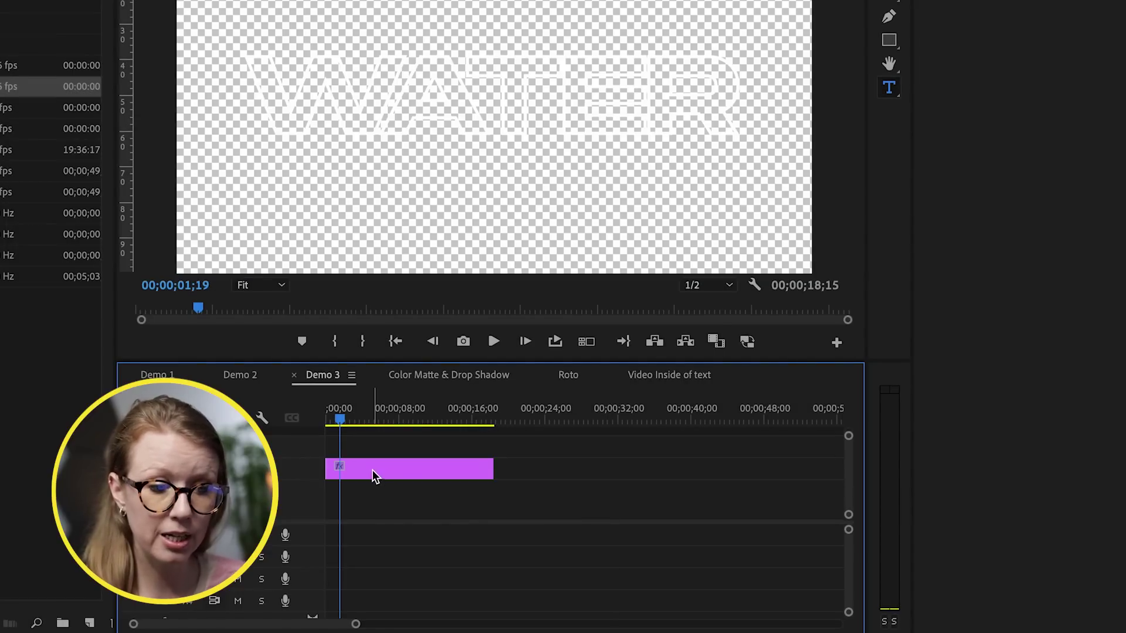
{"action": "left_click", "coordinate": [752, 286]}
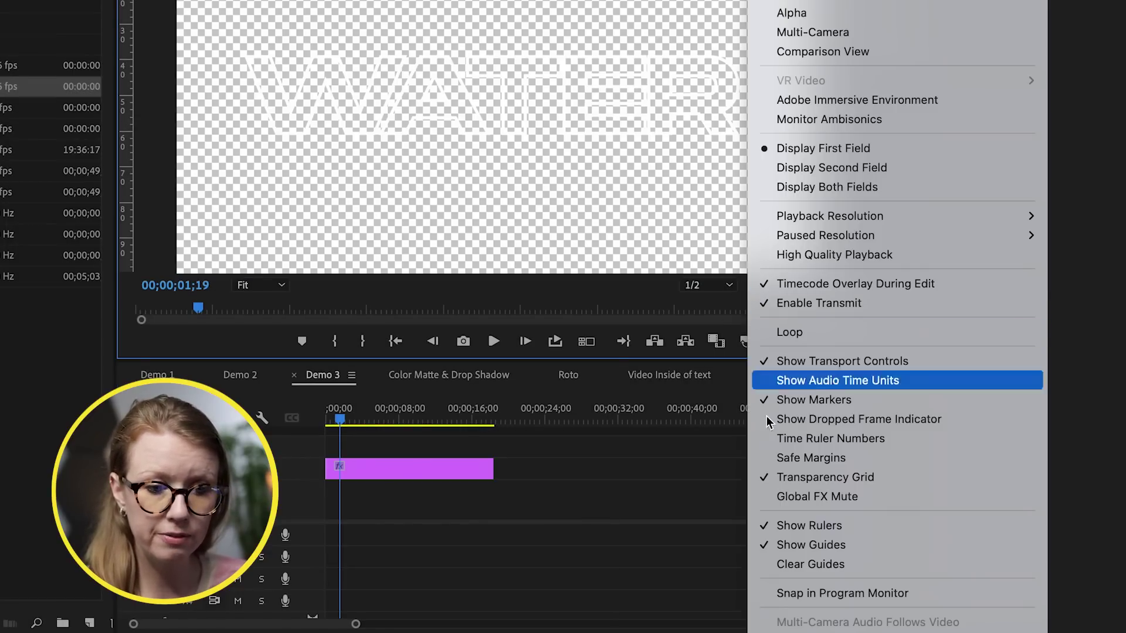
{"action": "left_click", "coordinate": [779, 480]}
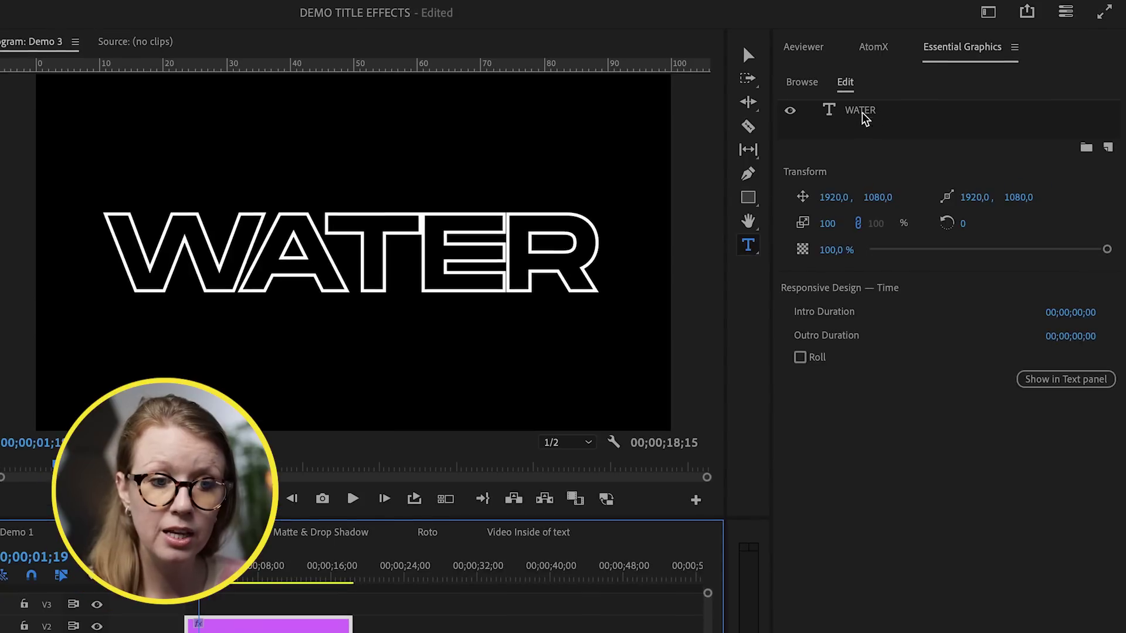
{"action": "left_click", "coordinate": [862, 115]}
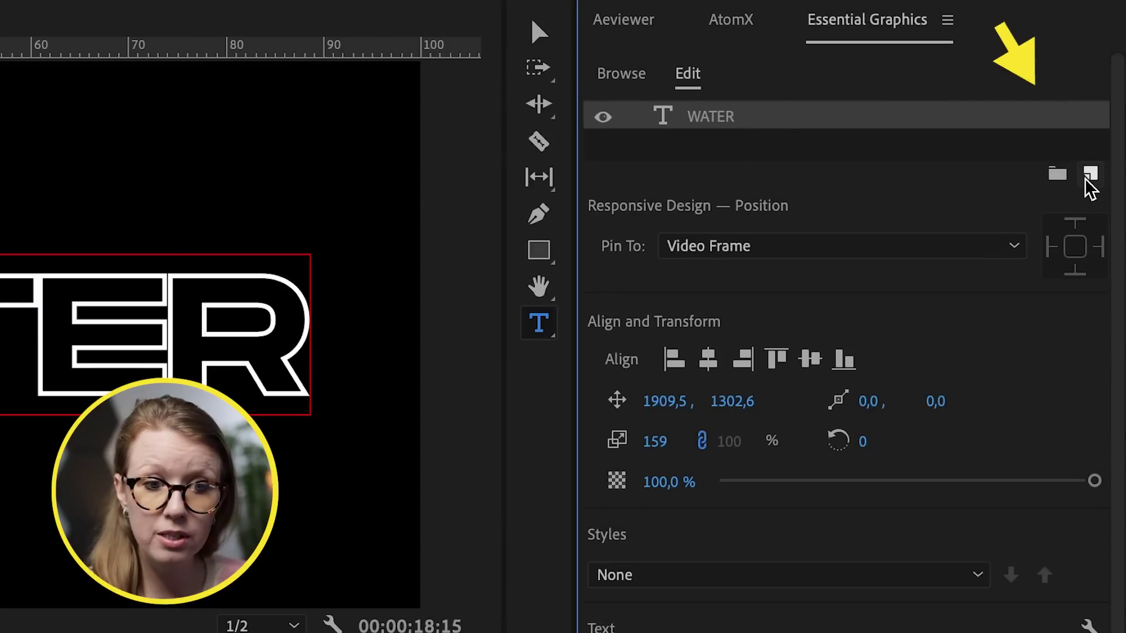
{"action": "left_click", "coordinate": [1089, 175]}
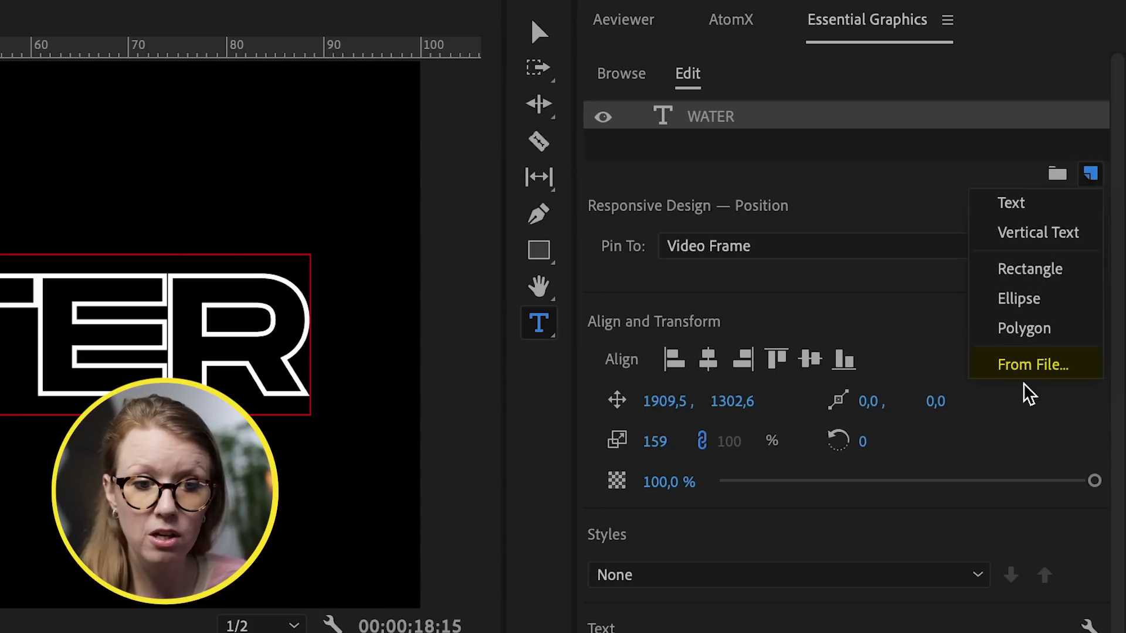
{"action": "left_click", "coordinate": [1029, 366]}
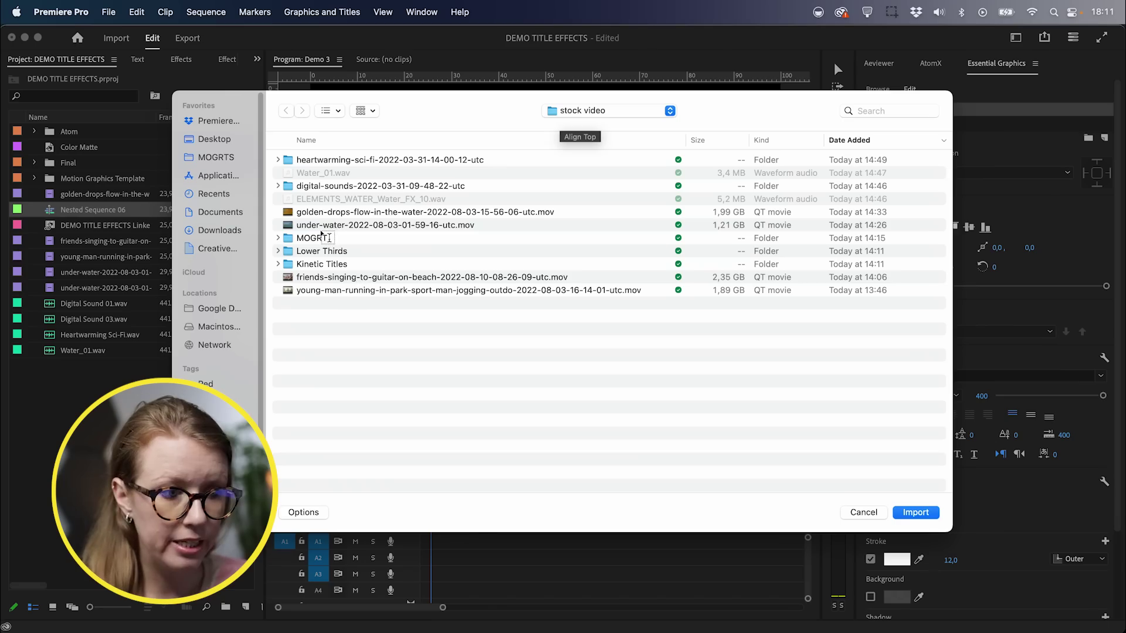
{"action": "left_click", "coordinate": [323, 225]}
{"action": "key", "text": "space"}
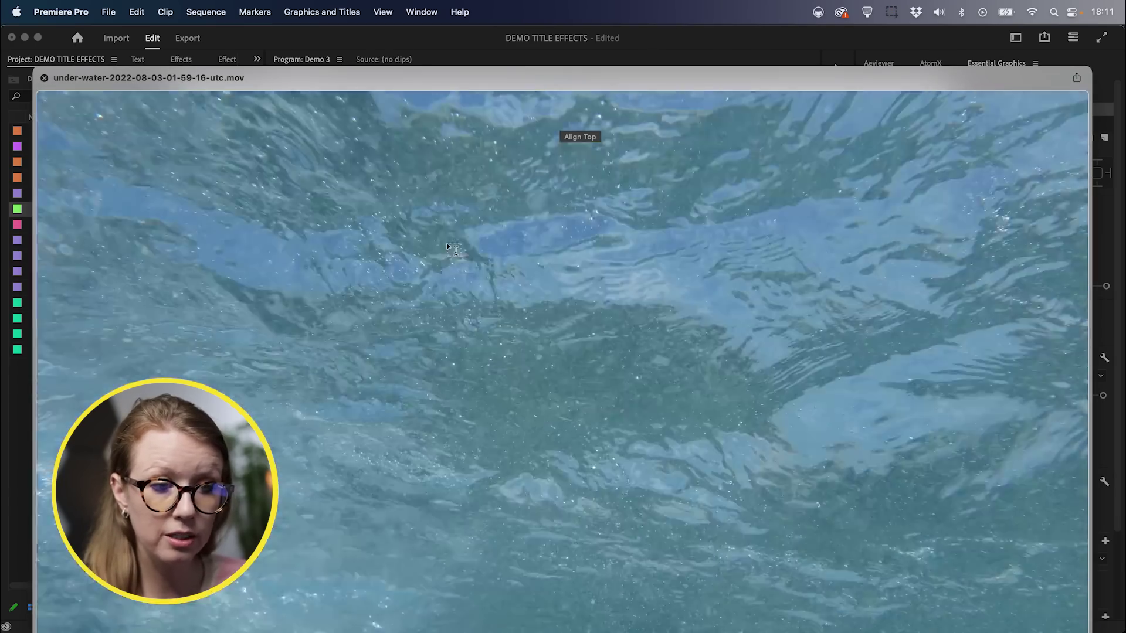
{"action": "key", "text": "space"}
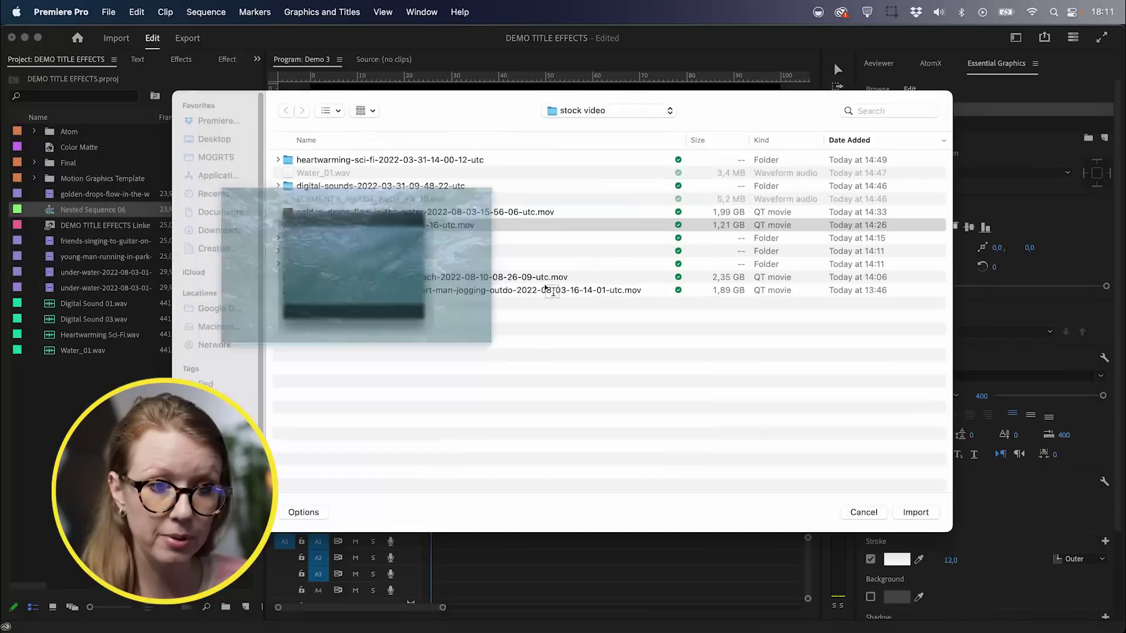
{"action": "left_click", "coordinate": [918, 513]}
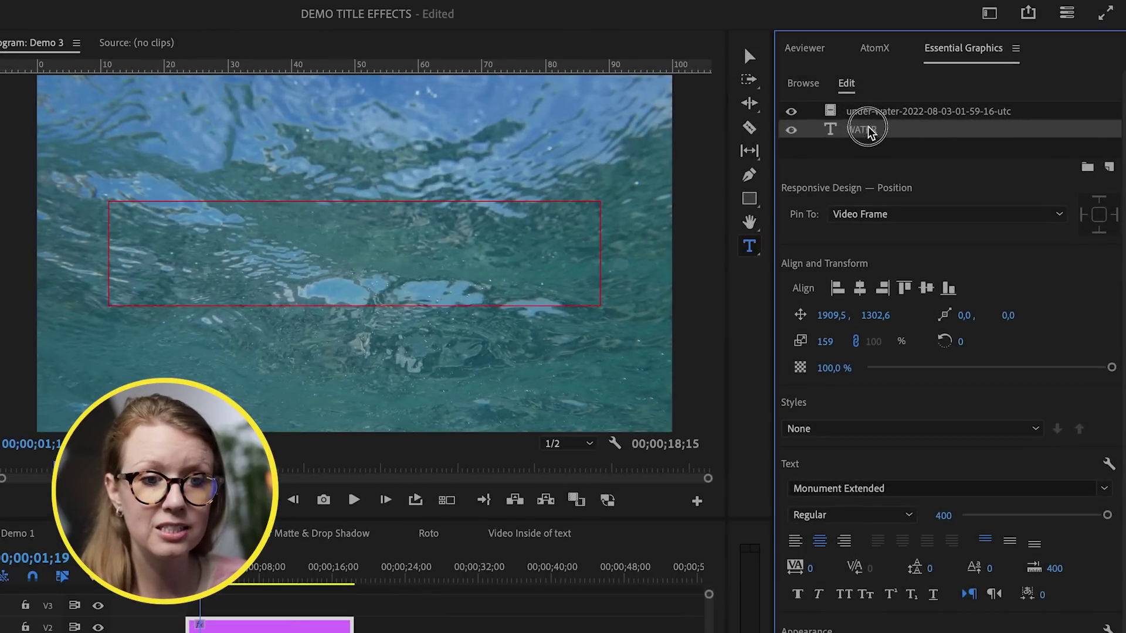
- Move the WATER layer above the video, enable Mask with Text, turn off Stroke and turn on Fill
{"action": "left_click_drag", "start_coordinate": [922, 132], "coordinate": [931, 120]}
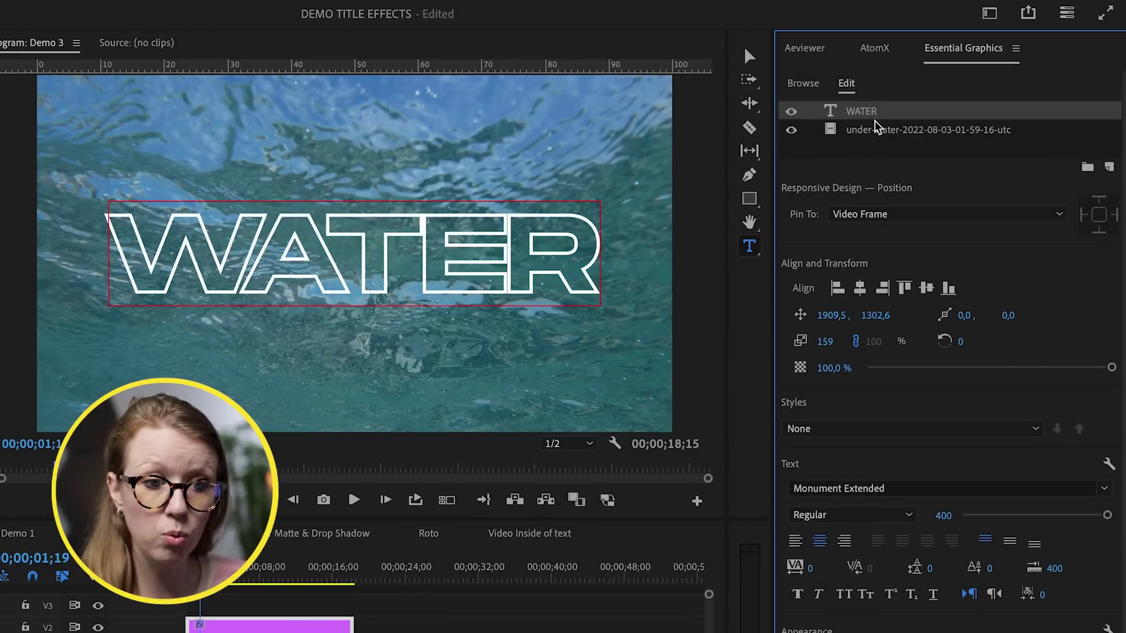
{"action": "scroll", "coordinate": [1121, 211], "scroll_direction": "down", "scroll_amount": 3}
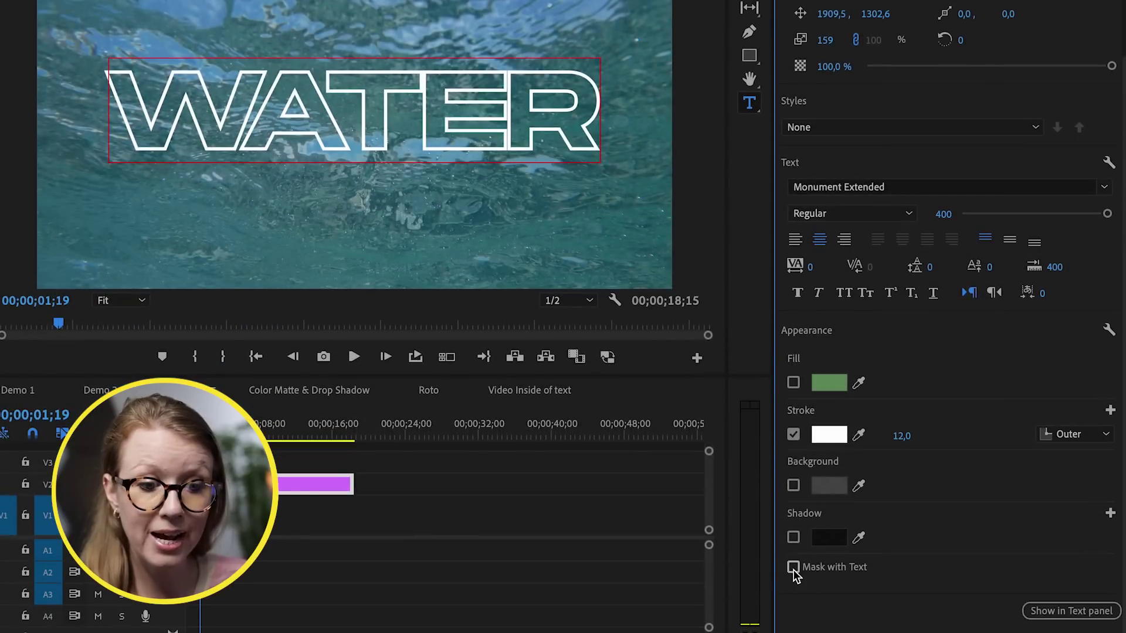
{"action": "left_click", "coordinate": [793, 567]}
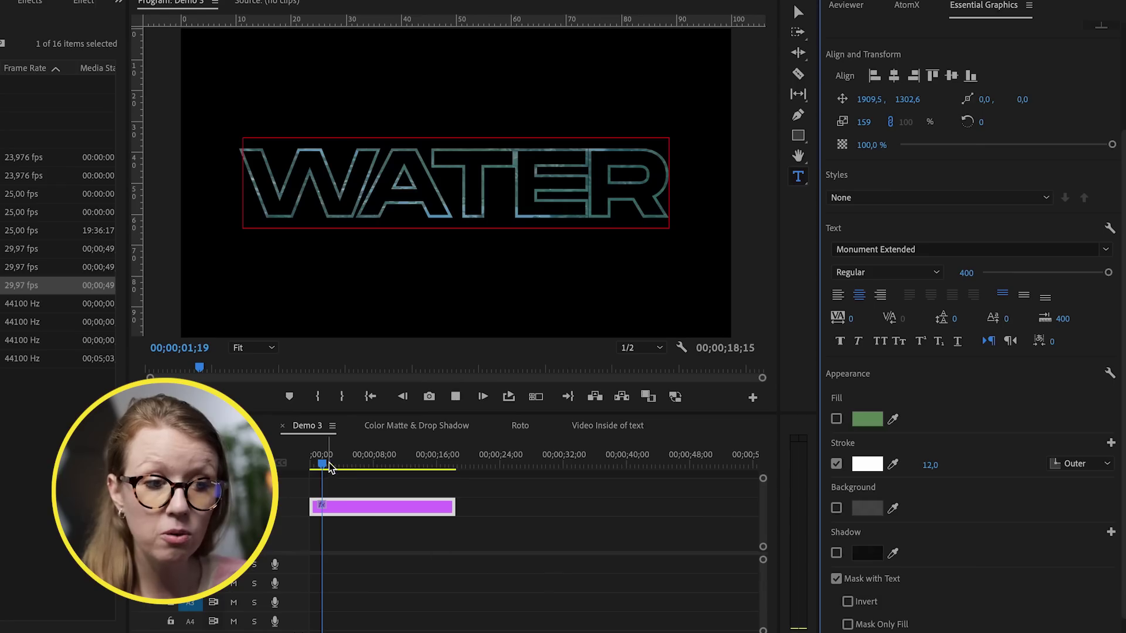
{"action": "left_click_drag", "start_coordinate": [329, 467], "coordinate": [334, 461]}
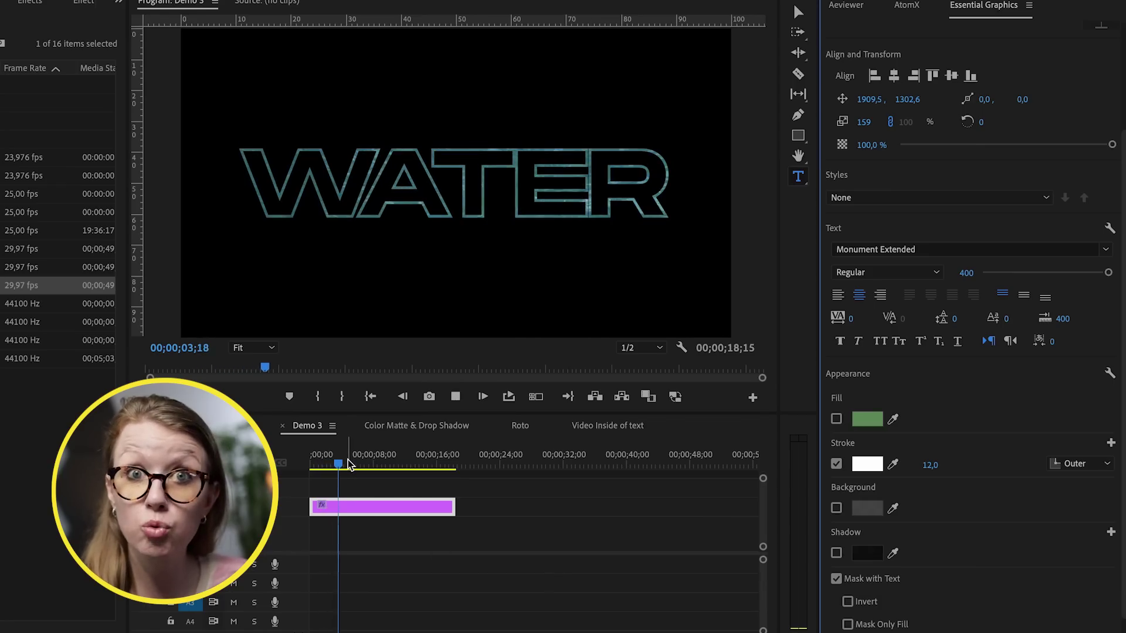
{"action": "key", "text": "space"}
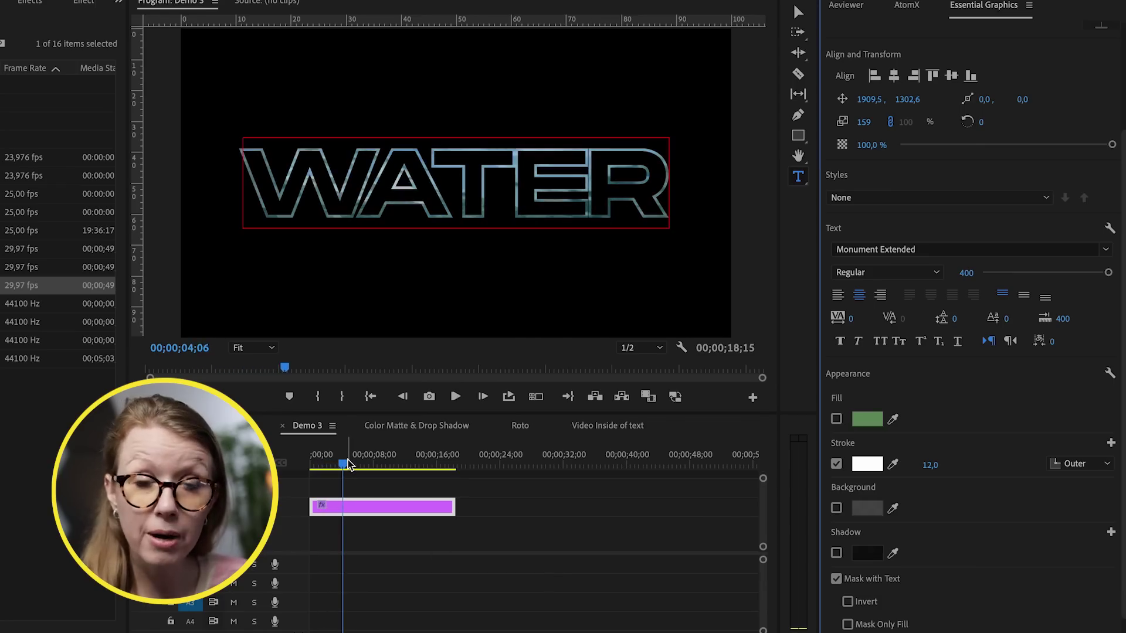
{"action": "left_click", "coordinate": [836, 464]}
{"action": "left_click", "coordinate": [836, 420]}
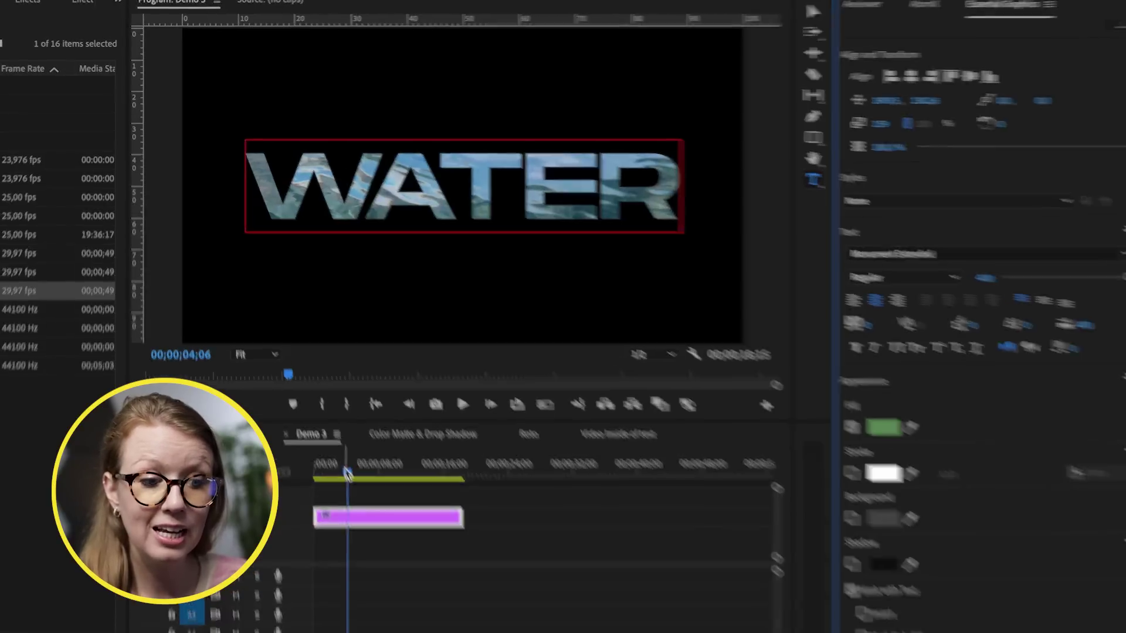
{"action": "key", "text": "space"}
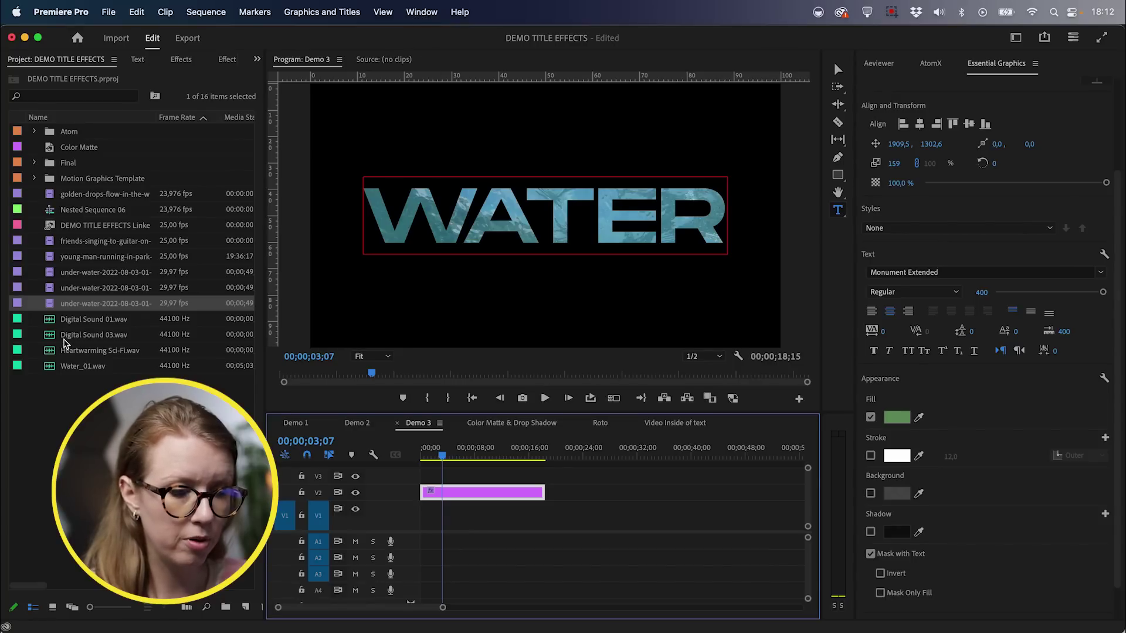
{"action": "left_click", "coordinate": [100, 197]}
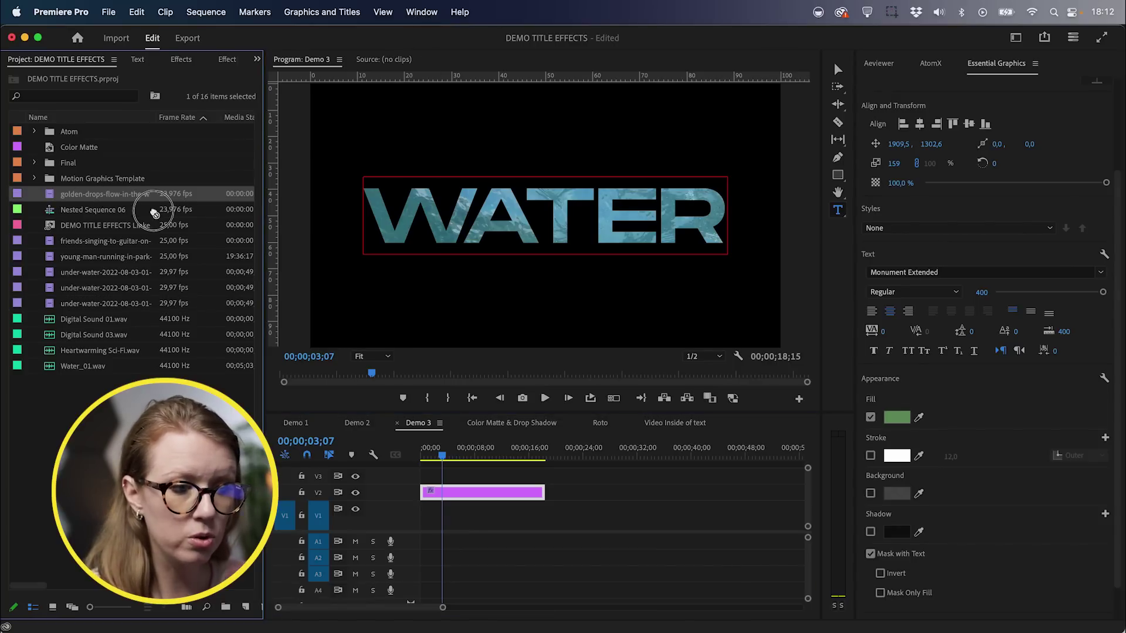
{"action": "left_click_drag", "start_coordinate": [154, 213], "coordinate": [424, 515]}
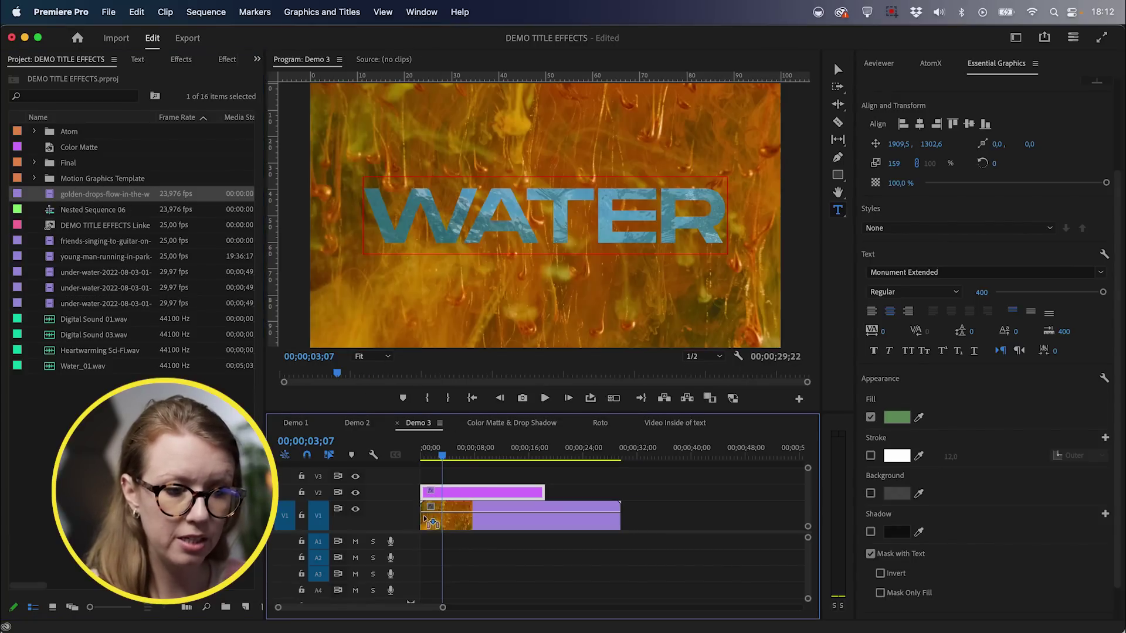
{"action": "key", "text": "space"}
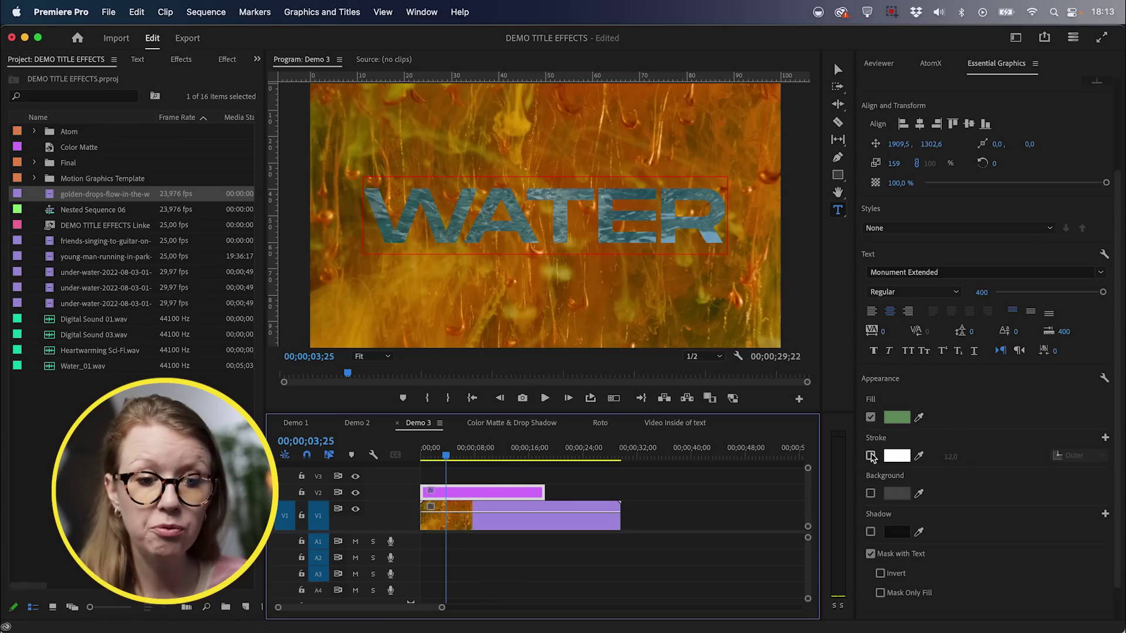
{"action": "left_click", "coordinate": [870, 456]}
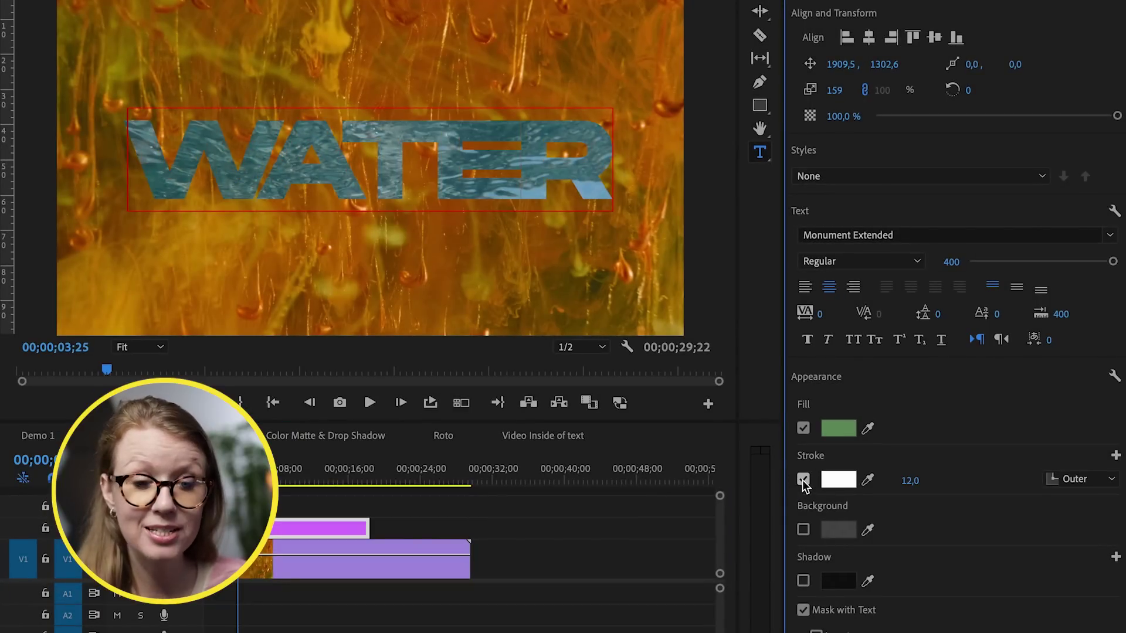
{"action": "left_click", "coordinate": [803, 480]}
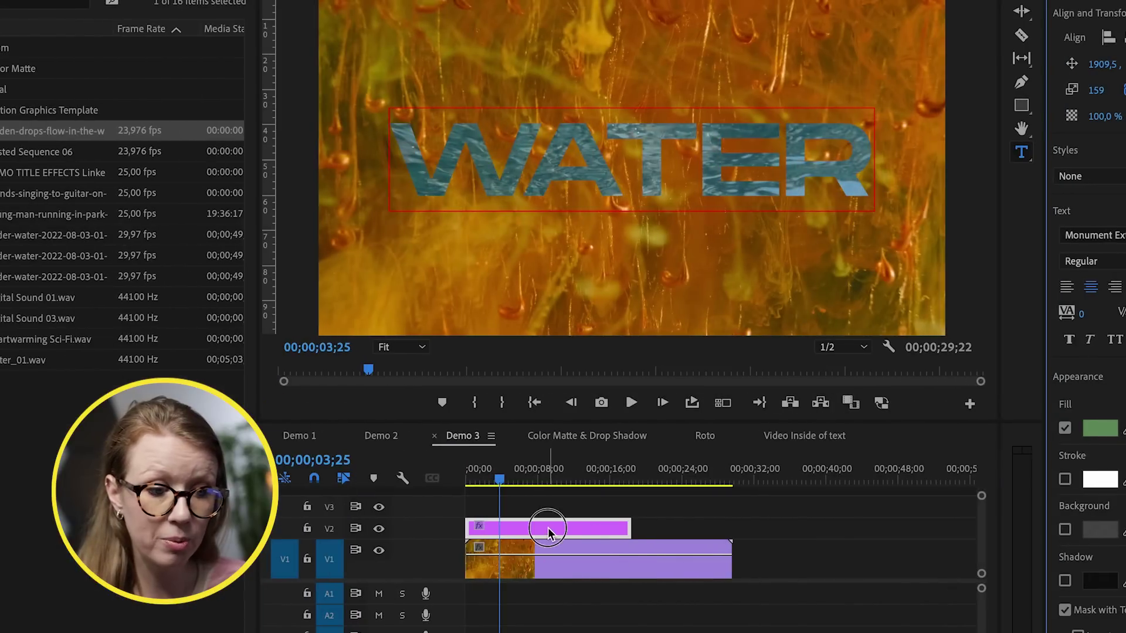
{"action": "left_click", "coordinate": [290, 530]}
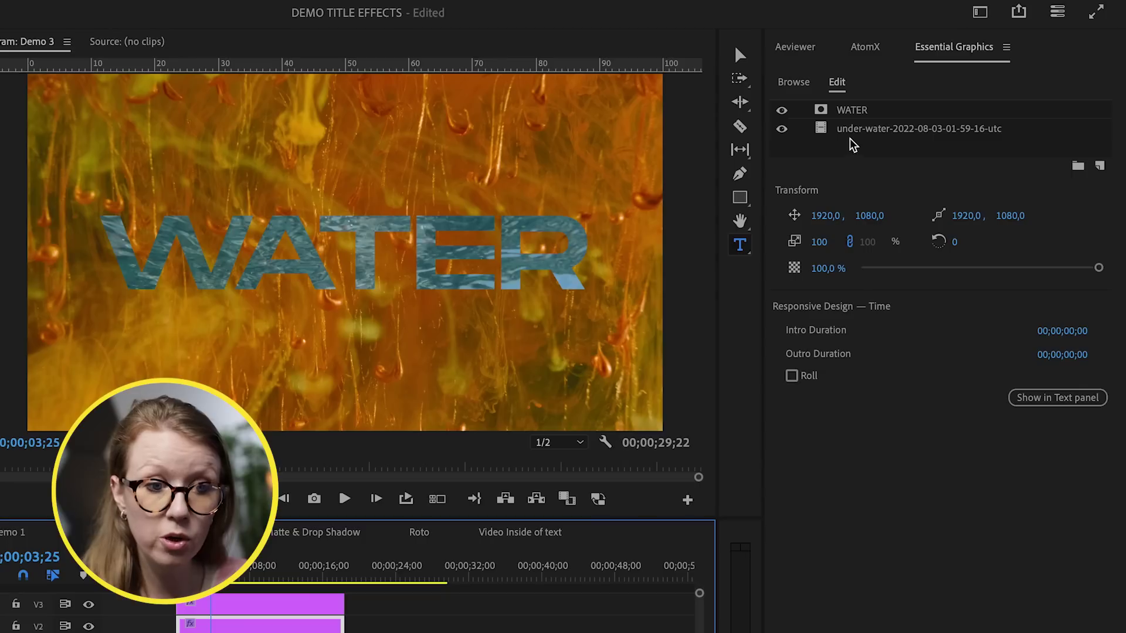
- On the WATER copy, untick Mask with Text, add a white stroke of width 8, and widen tracking
{"action": "left_click", "coordinate": [858, 131]}
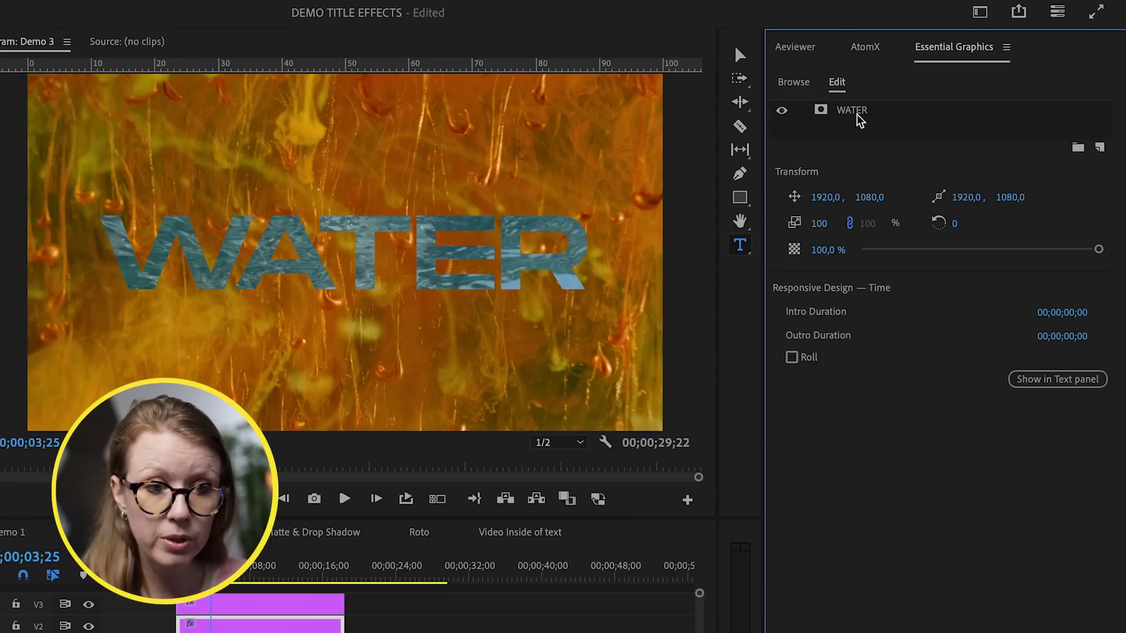
{"action": "left_click", "coordinate": [857, 111]}
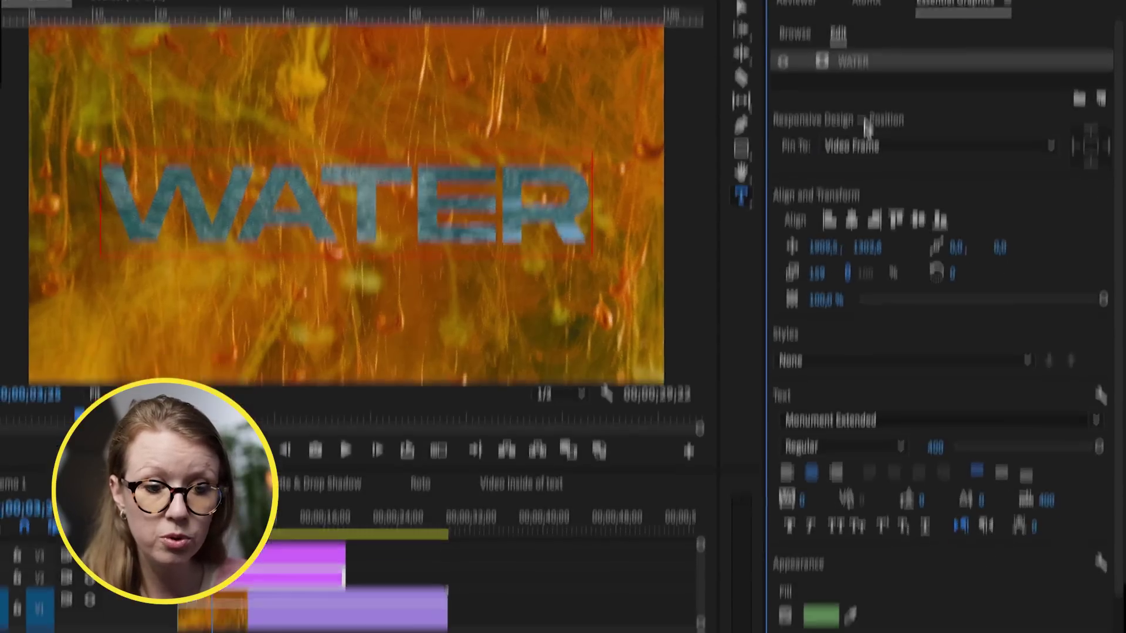
{"action": "scroll", "coordinate": [867, 125], "scroll_direction": "down", "scroll_amount": 4}
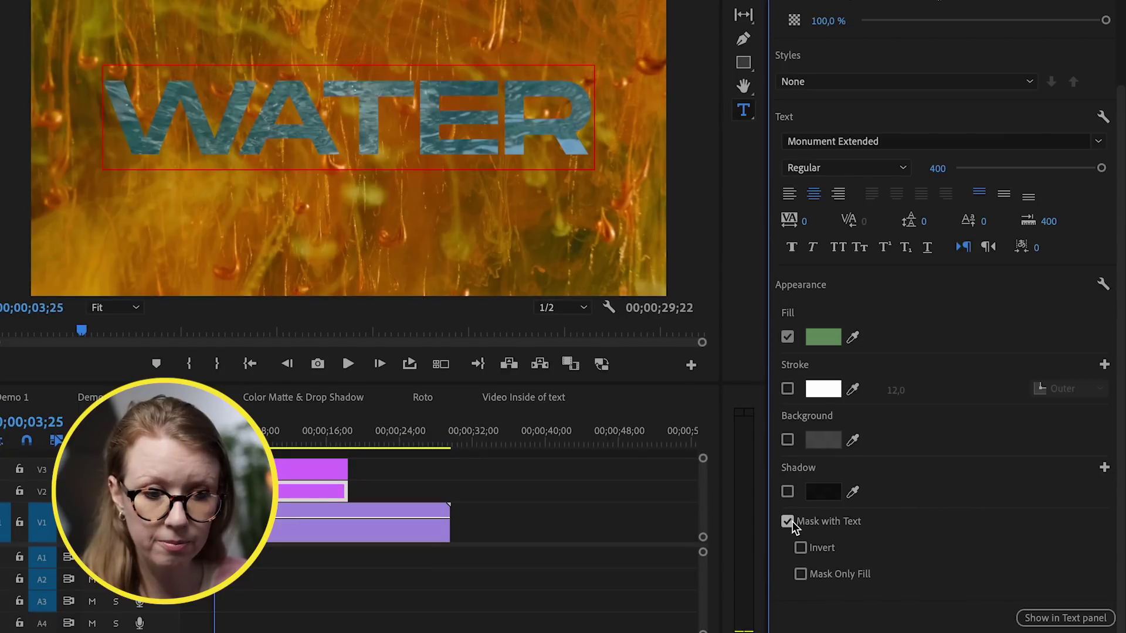
{"action": "left_click", "coordinate": [787, 521]}
{"action": "left_click", "coordinate": [787, 441]}
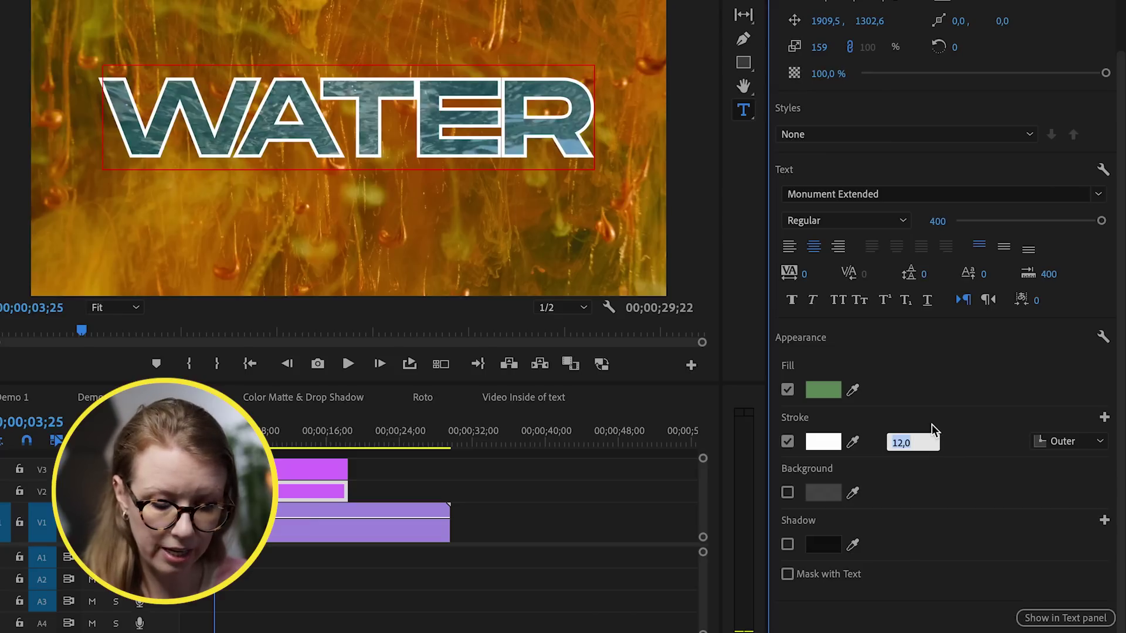
{"action": "type", "text": "8"}
{"action": "key", "text": "Return"}
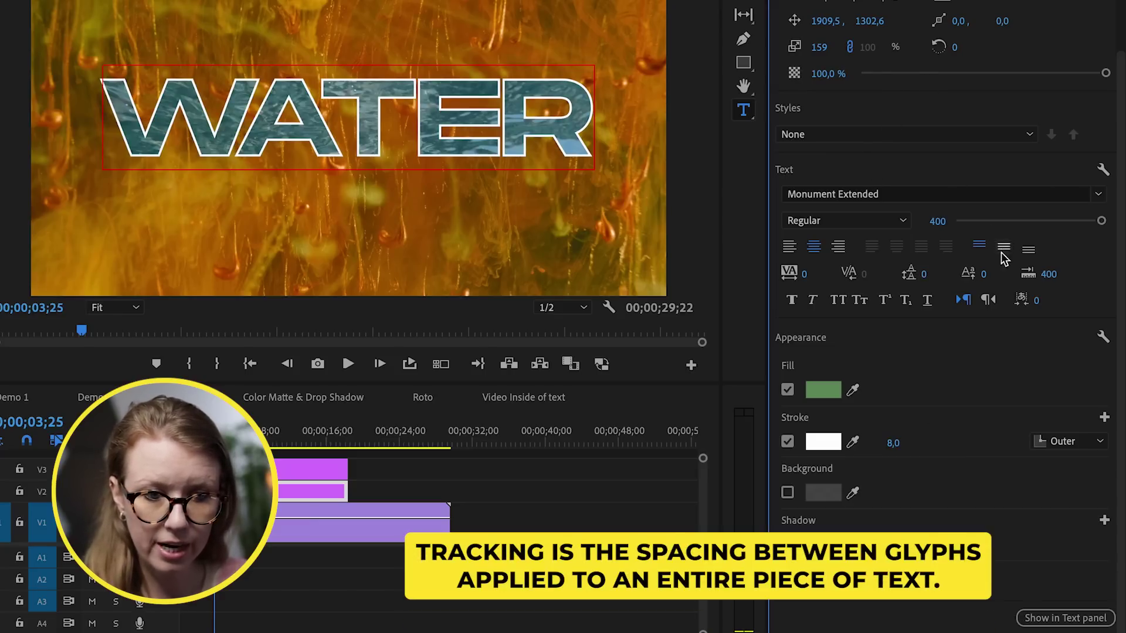
{"action": "left_click_drag", "start_coordinate": [804, 274], "coordinate": [856, 274]}
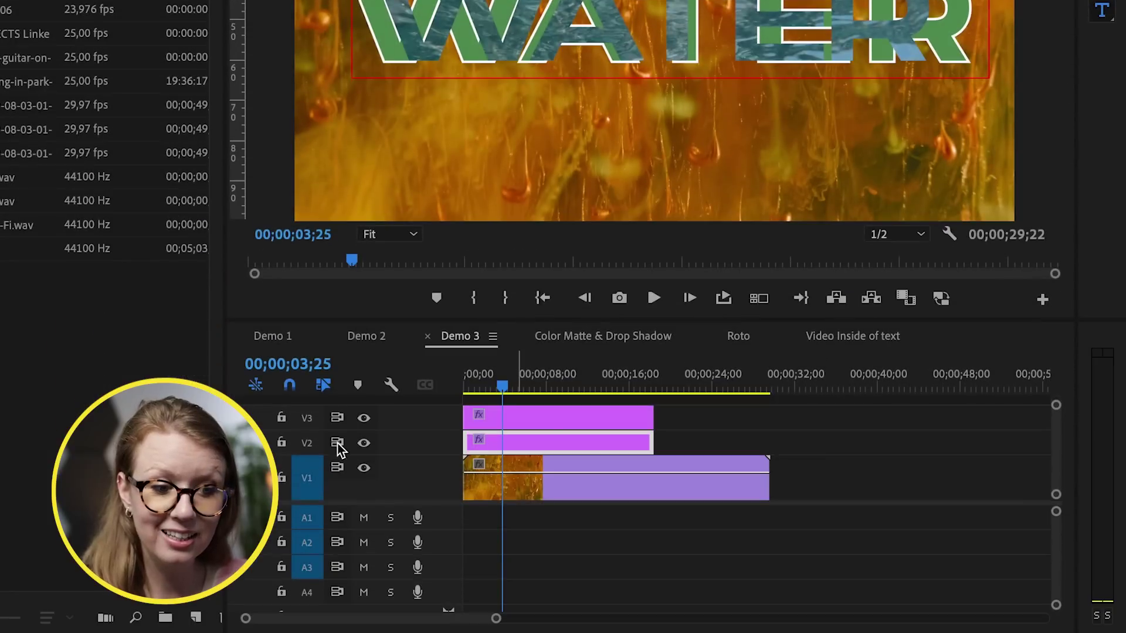
- Set the tracking of the masked title's WATER text layer to 135
{"action": "left_click", "coordinate": [543, 417]}
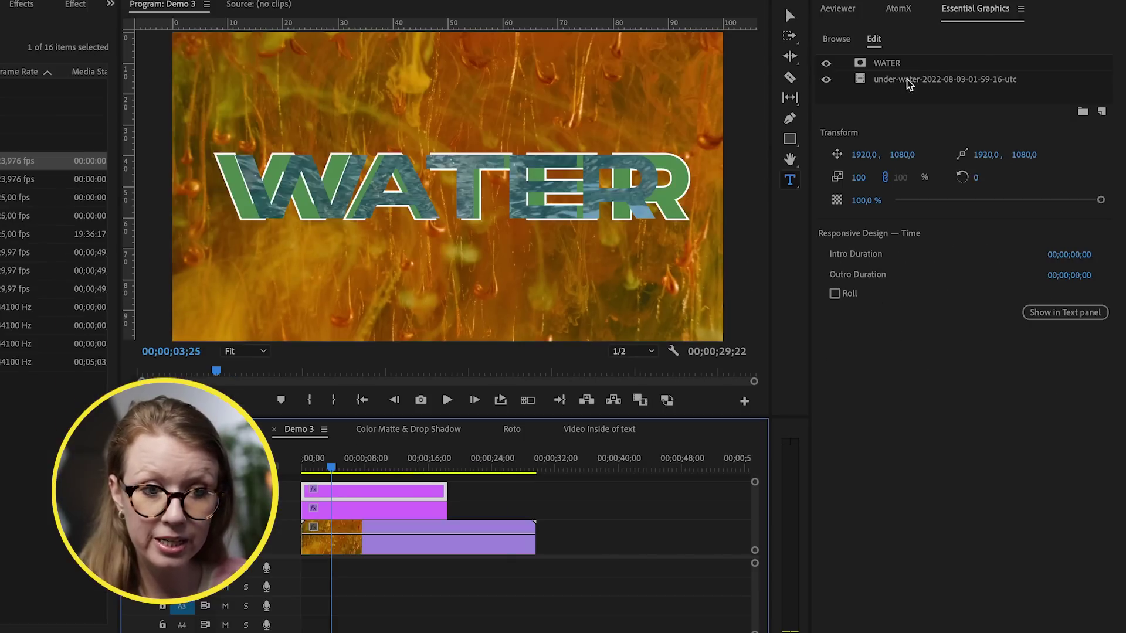
{"action": "left_click", "coordinate": [884, 64]}
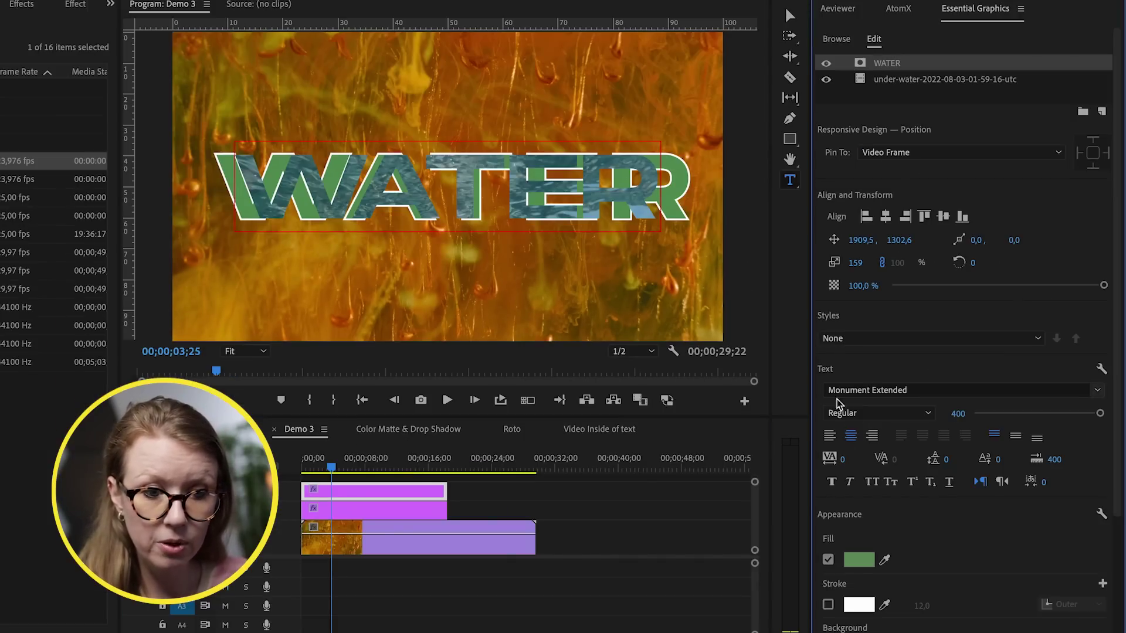
{"action": "key", "text": "Return"}
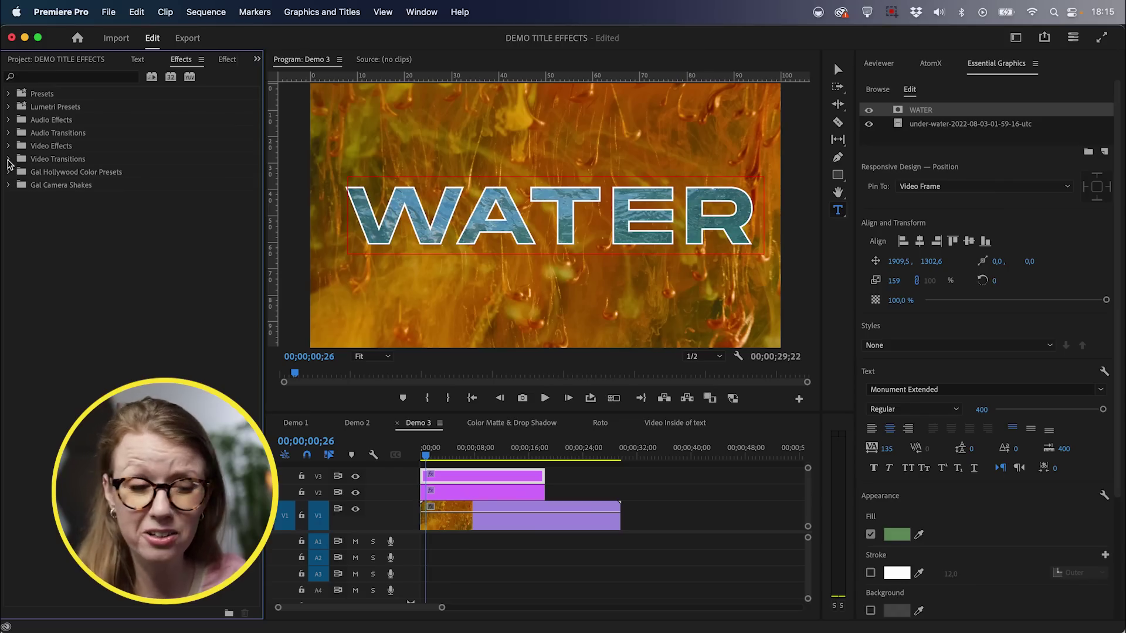
{"action": "left_click", "coordinate": [9, 160]}
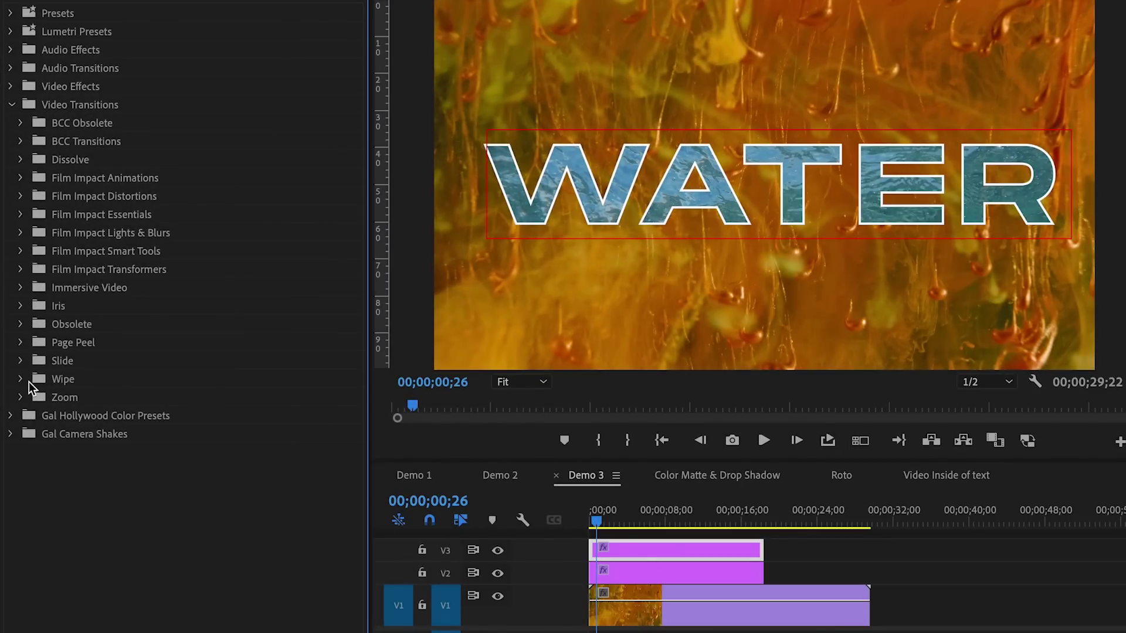
- Apply the Barn Doors wipe transition to the WATER title clips and preview from the start
{"action": "left_click", "coordinate": [21, 379]}
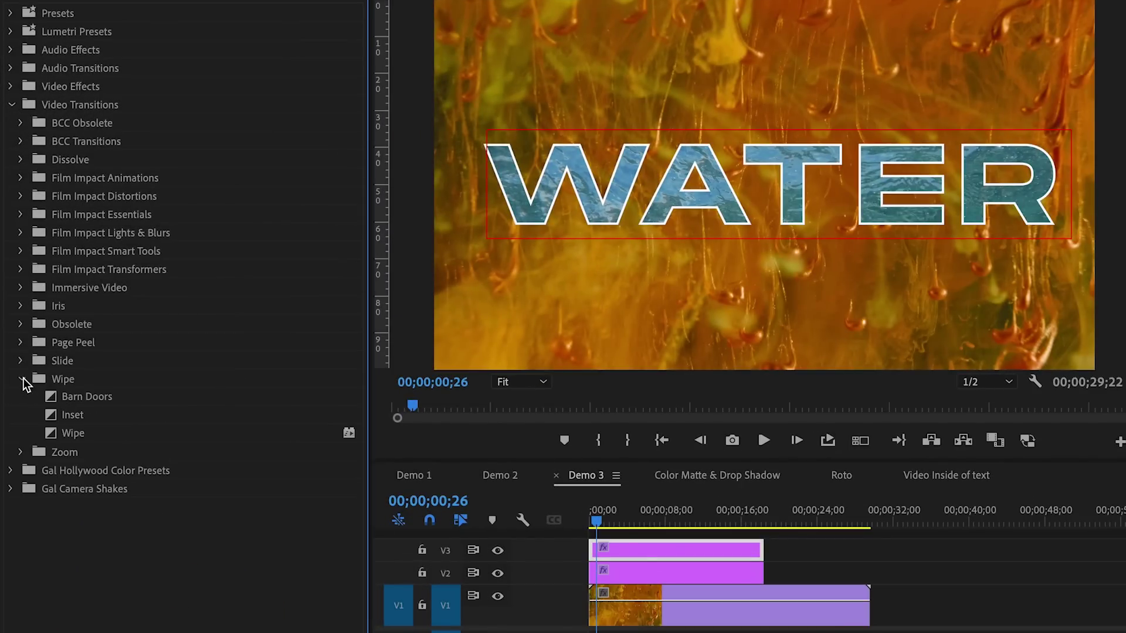
{"action": "left_click", "coordinate": [95, 400]}
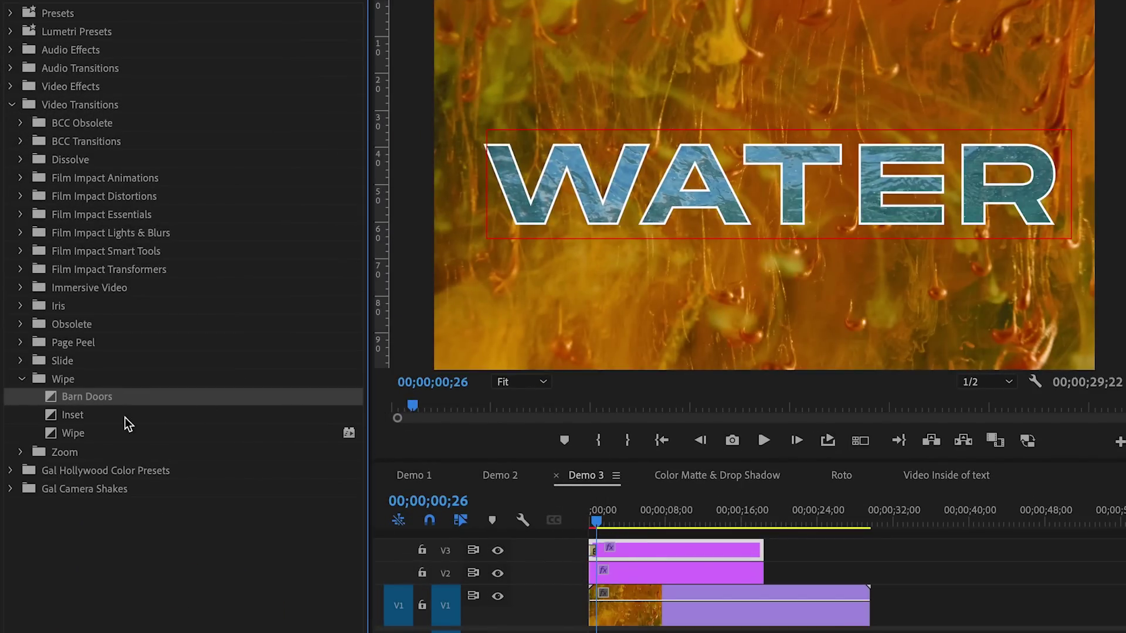
{"action": "key", "text": "space"}
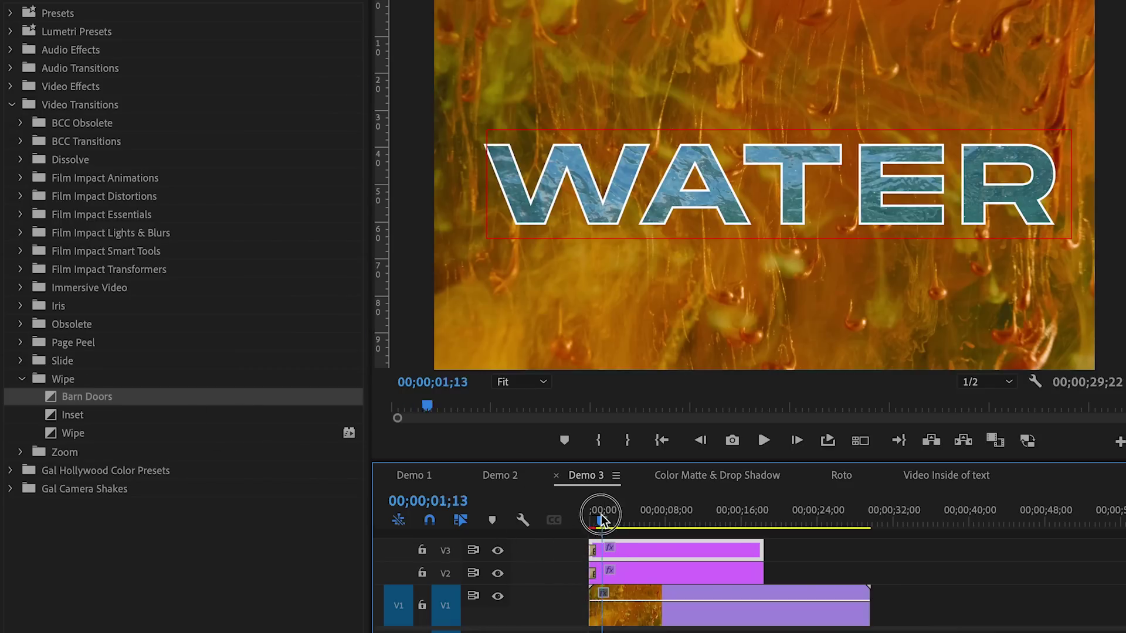
{"action": "left_click_drag", "start_coordinate": [599, 516], "coordinate": [587, 516]}
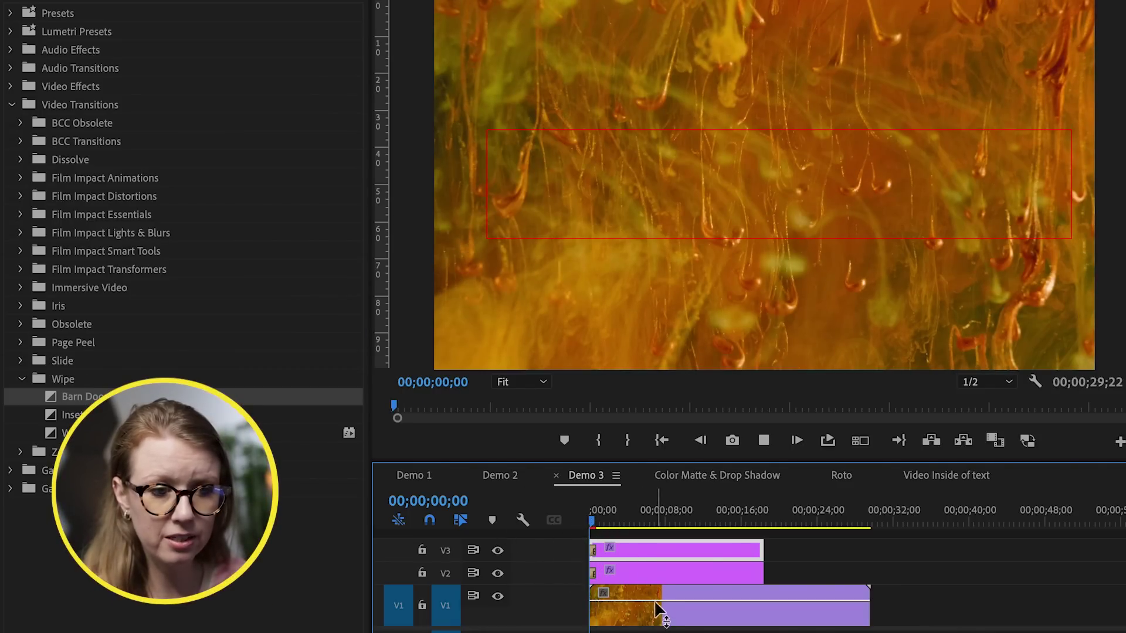
{"action": "key", "text": "space"}
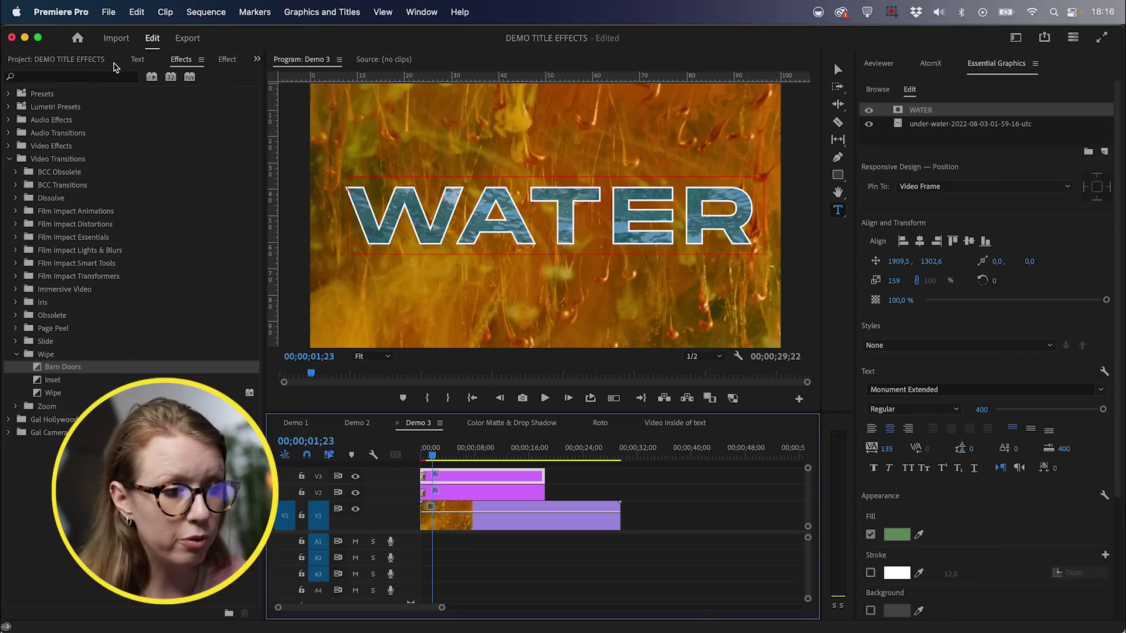
{"action": "left_click", "coordinate": [105, 78]}
- Search Effects for VR and trim the video-filled title to start about a second later
{"action": "type", "text": "VR"}
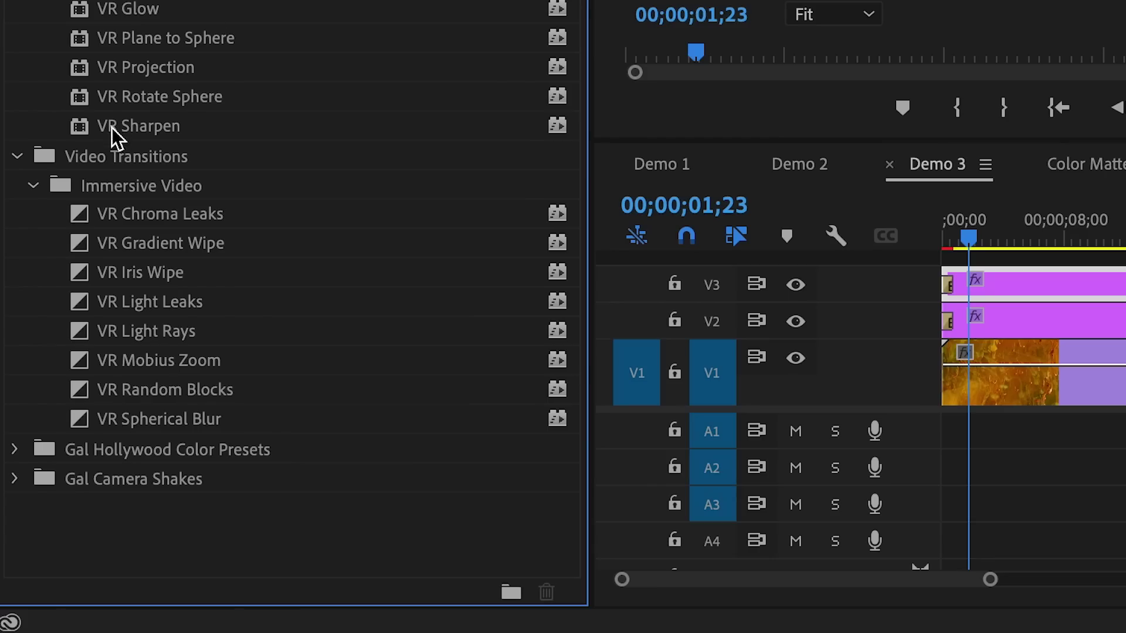
{"action": "left_click", "coordinate": [115, 150]}
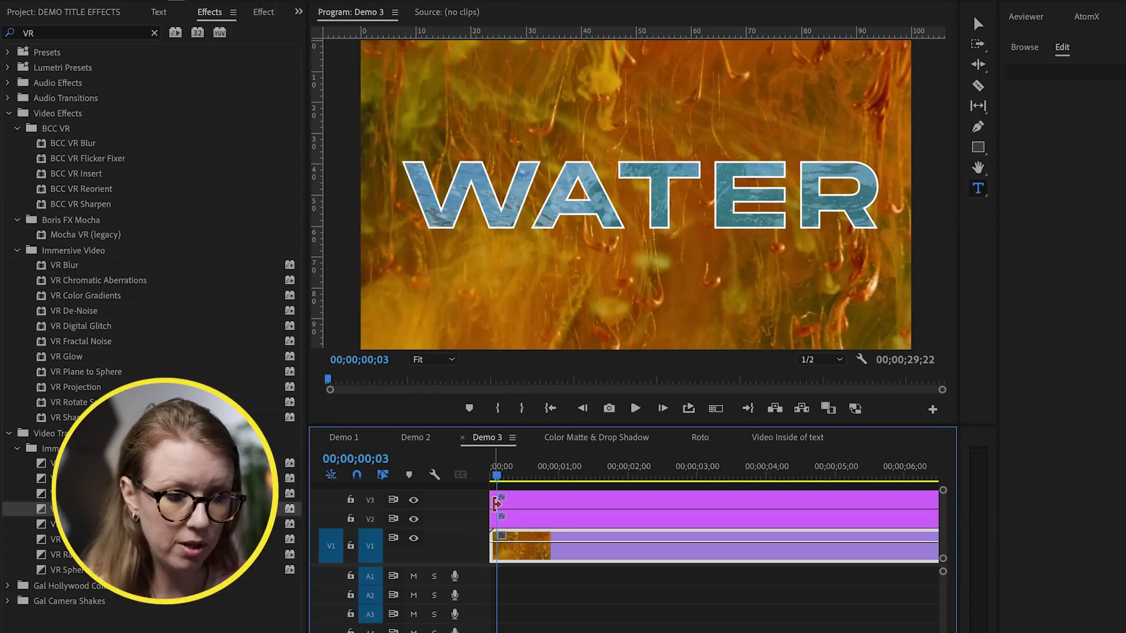
{"action": "left_click_drag", "start_coordinate": [957, 283], "coordinate": [1035, 315]}
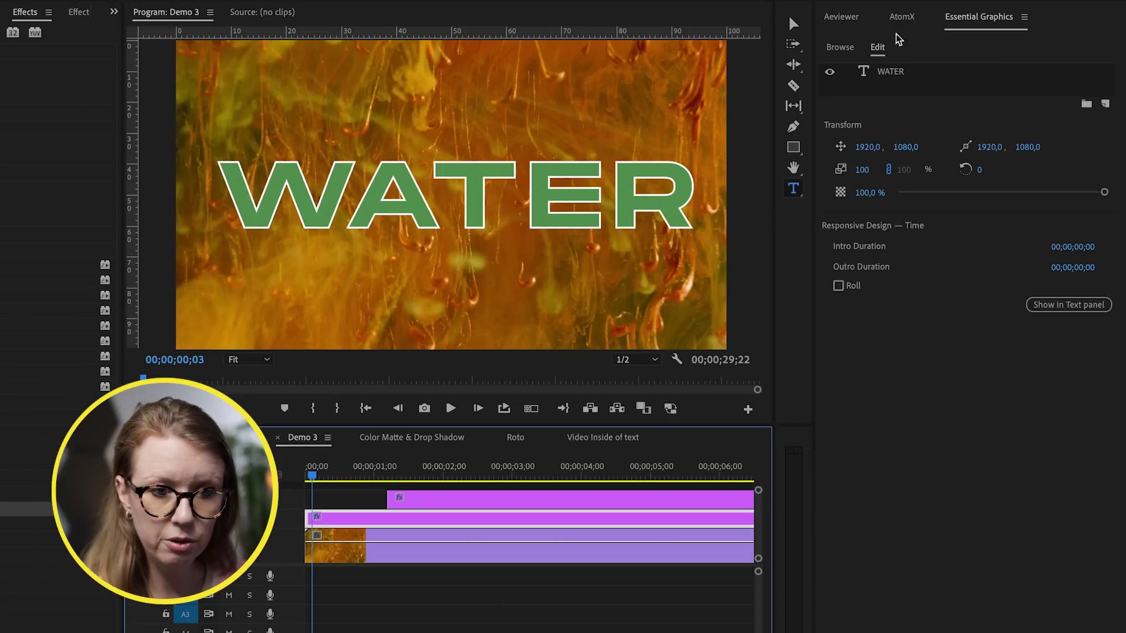
- Turn off the green fill on the WATER copy so only its outline remains
{"action": "left_click", "coordinate": [897, 71]}
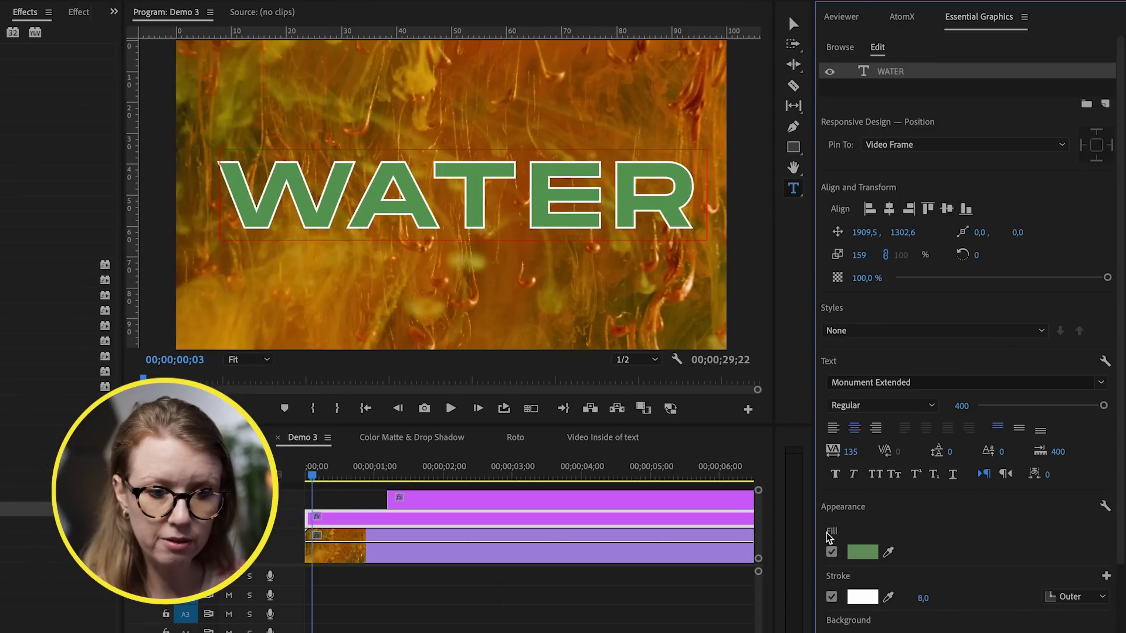
{"action": "left_click", "coordinate": [831, 552]}
{"action": "left_click", "coordinate": [689, 588]}
{"action": "left_click_drag", "start_coordinate": [312, 469], "coordinate": [331, 469]}
- Apply VR Random Blocks to the outline clip's start and fine-tune the transition's length
{"action": "left_click", "coordinate": [184, 390]}
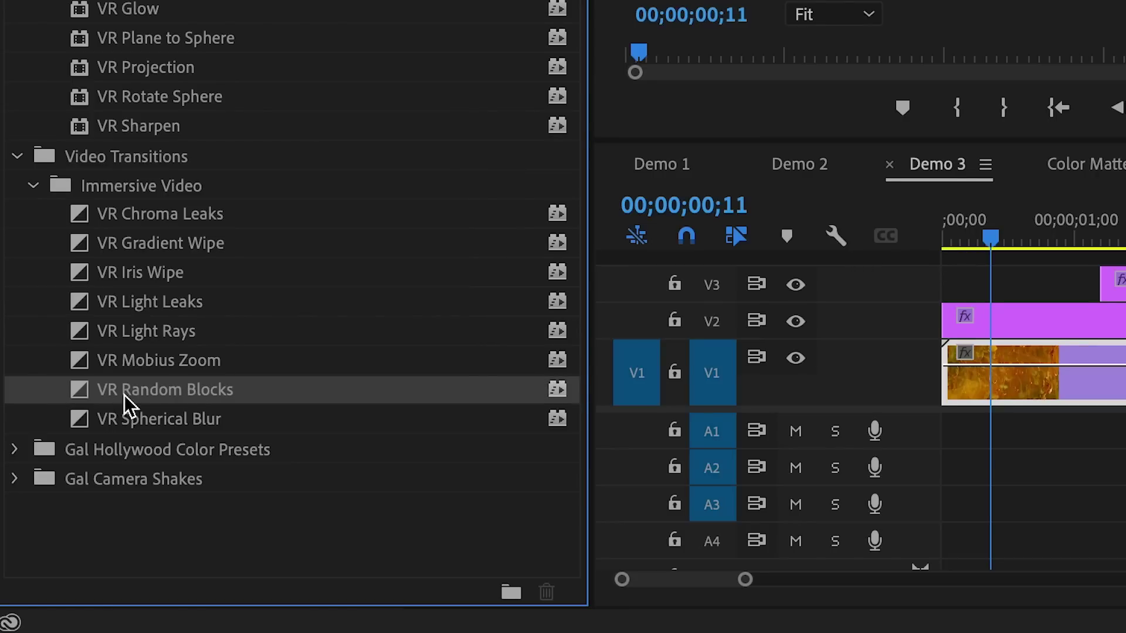
{"action": "left_click_drag", "start_coordinate": [124, 395], "coordinate": [961, 326]}
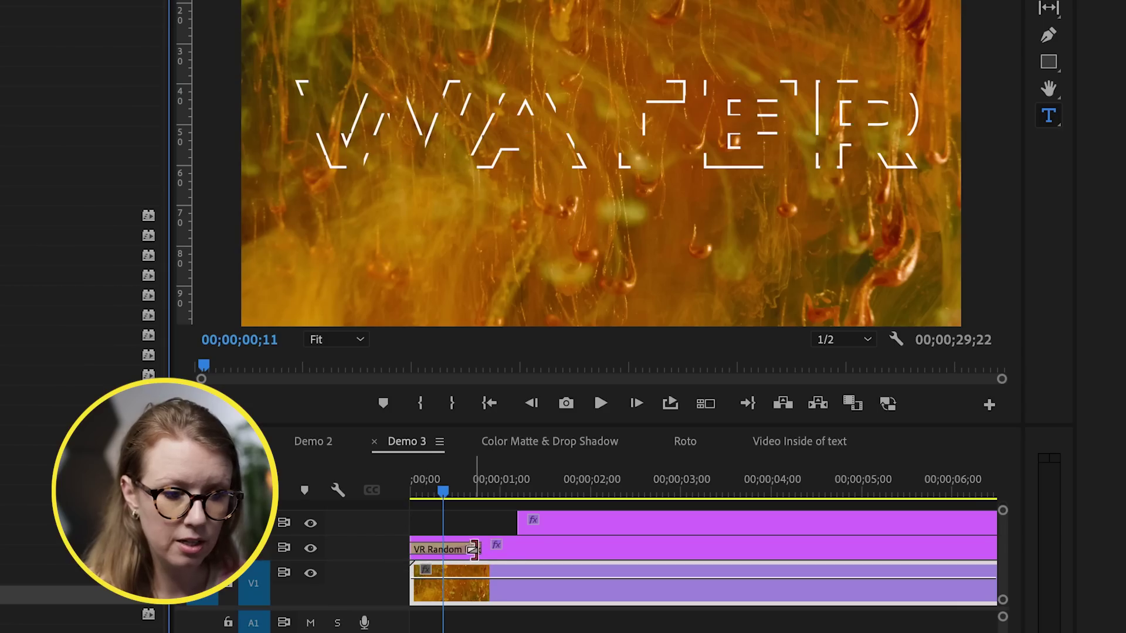
{"action": "left_click_drag", "start_coordinate": [474, 550], "coordinate": [581, 549]}
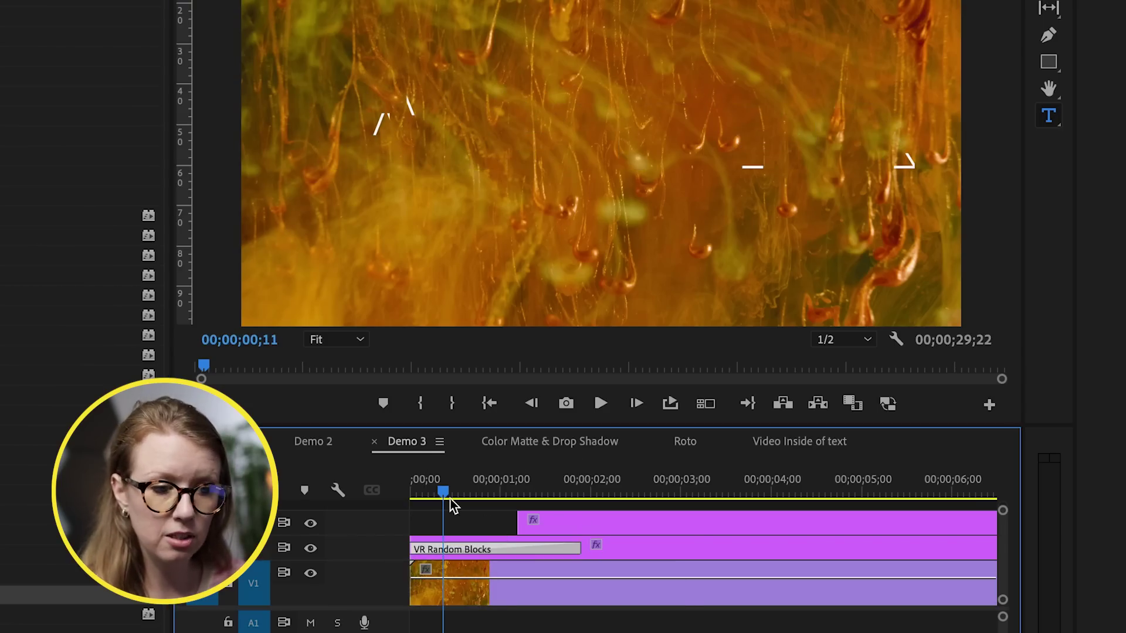
{"action": "key", "text": "Home"}
{"action": "key", "text": "space"}
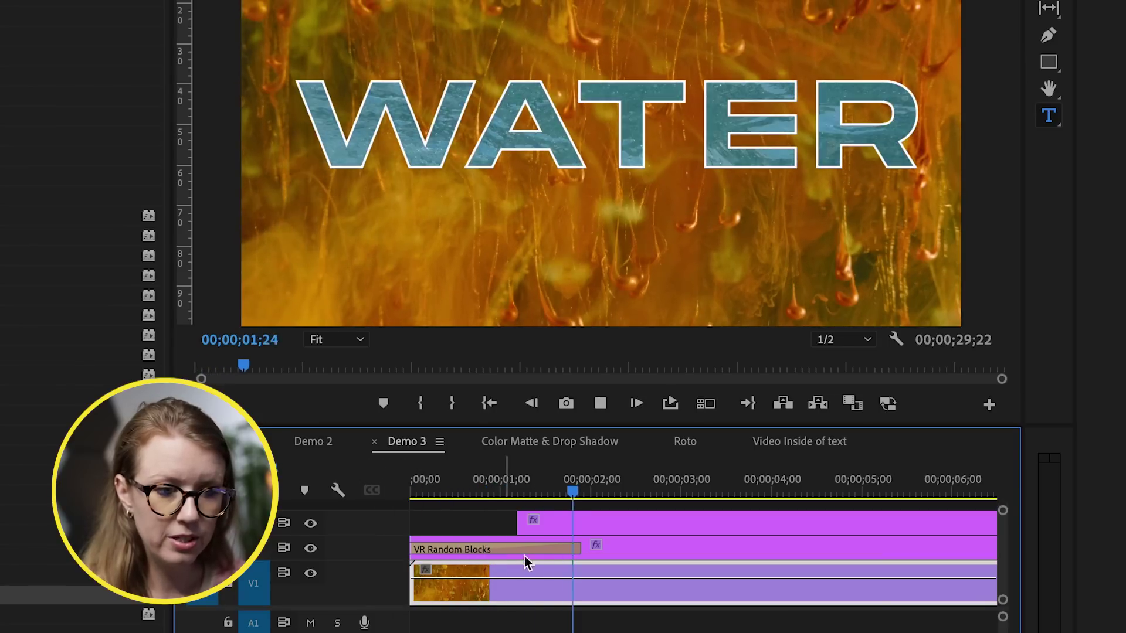
{"action": "key", "text": "space"}
{"action": "key", "text": "Home"}
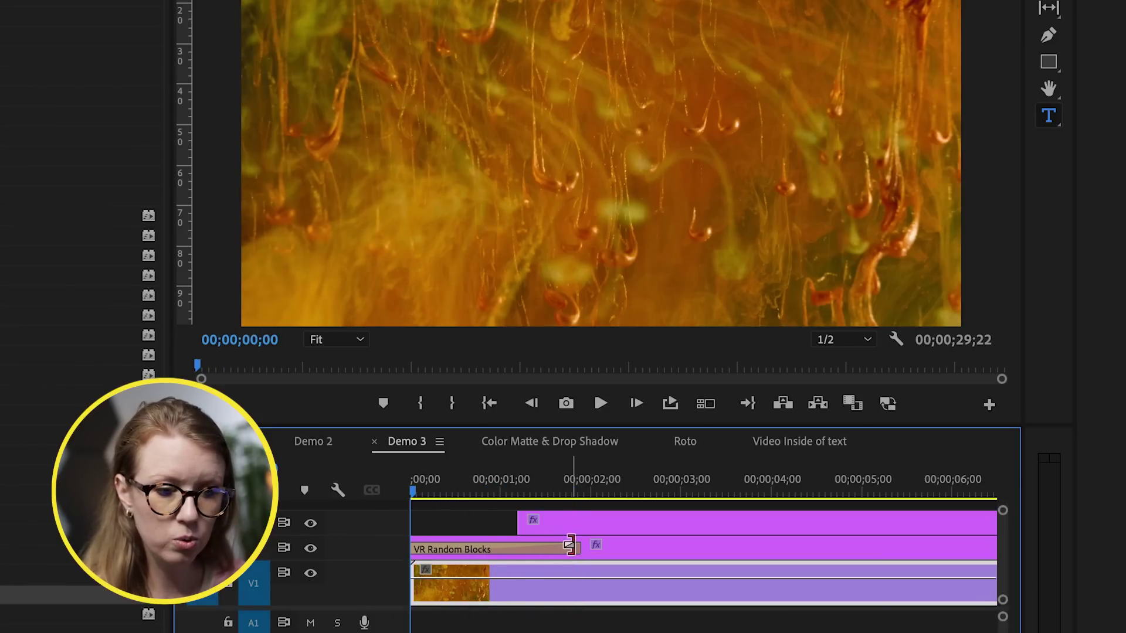
{"action": "left_click_drag", "start_coordinate": [570, 545], "coordinate": [548, 550]}
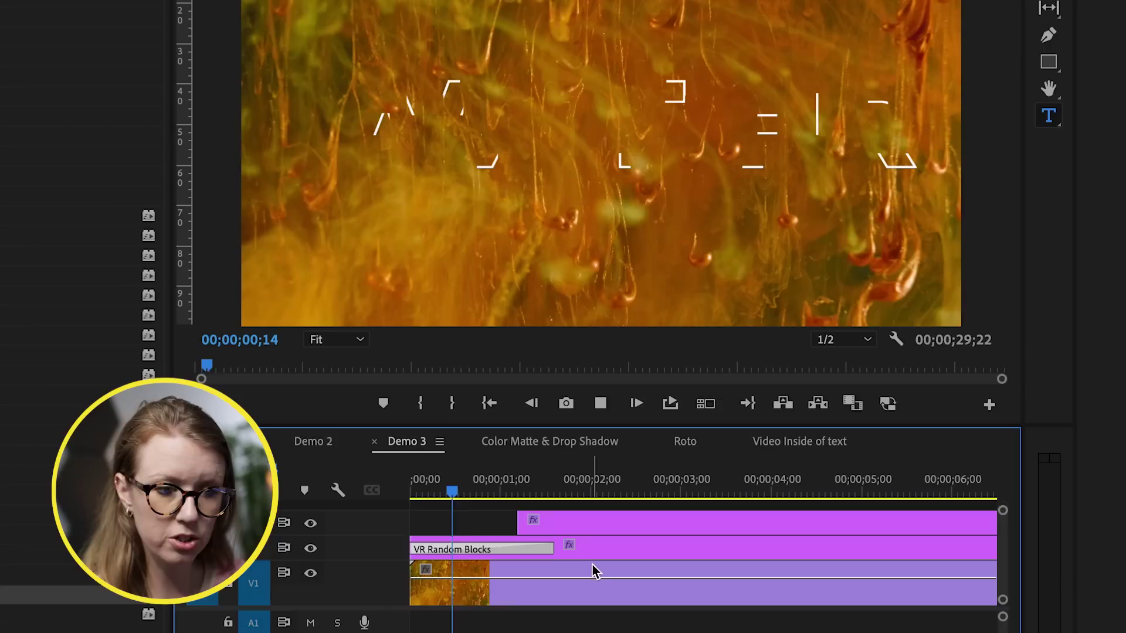
{"action": "key", "text": "space"}
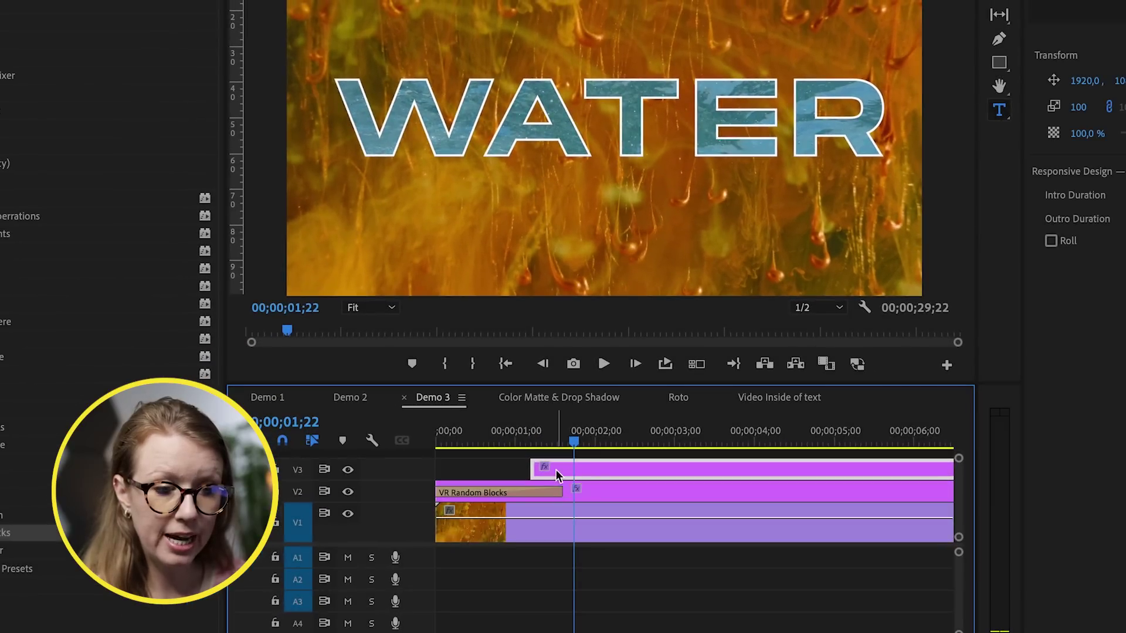
- Apply the default Cross Dissolve to the start of the V3 WATER title and preview it
{"action": "right_click", "coordinate": [526, 470]}
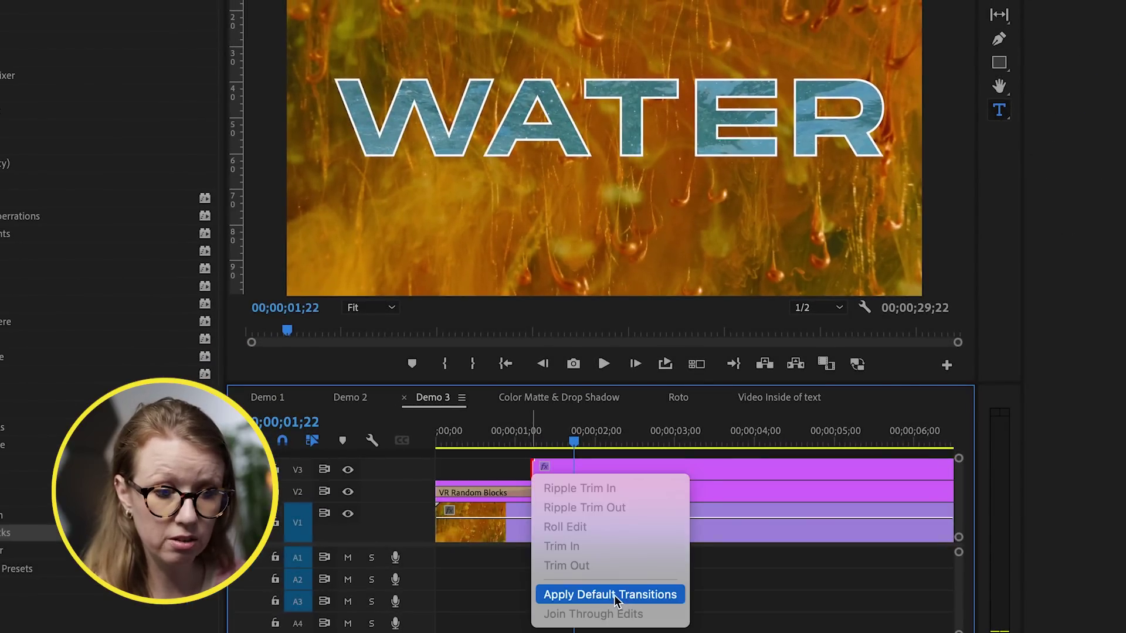
{"action": "left_click", "coordinate": [616, 593]}
{"action": "left_click", "coordinate": [590, 470]}
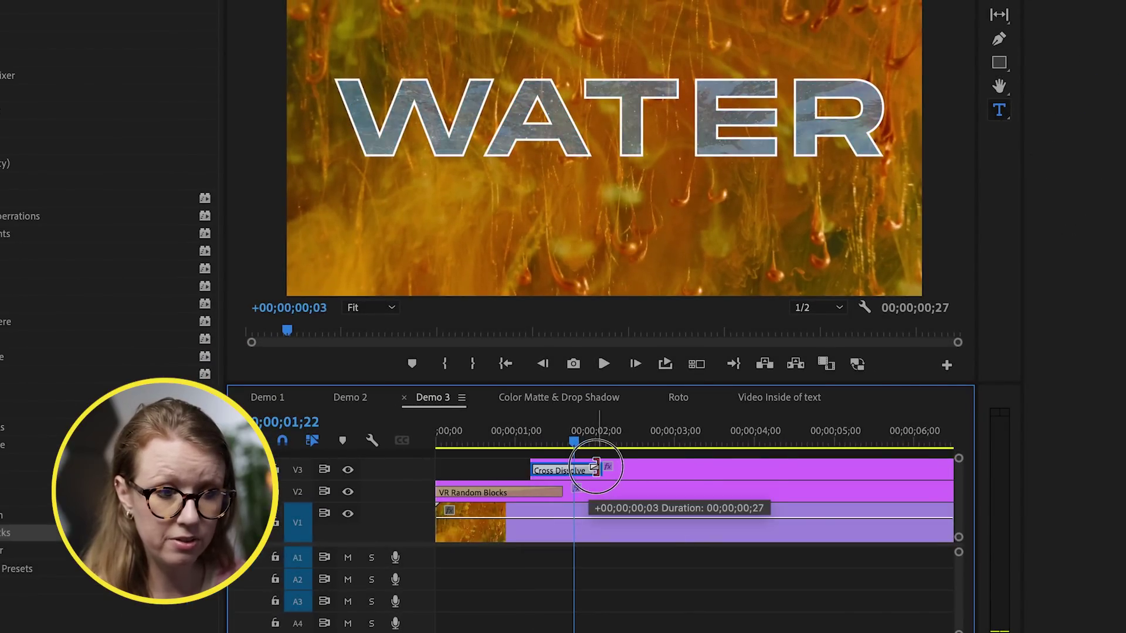
{"action": "key", "text": "space"}
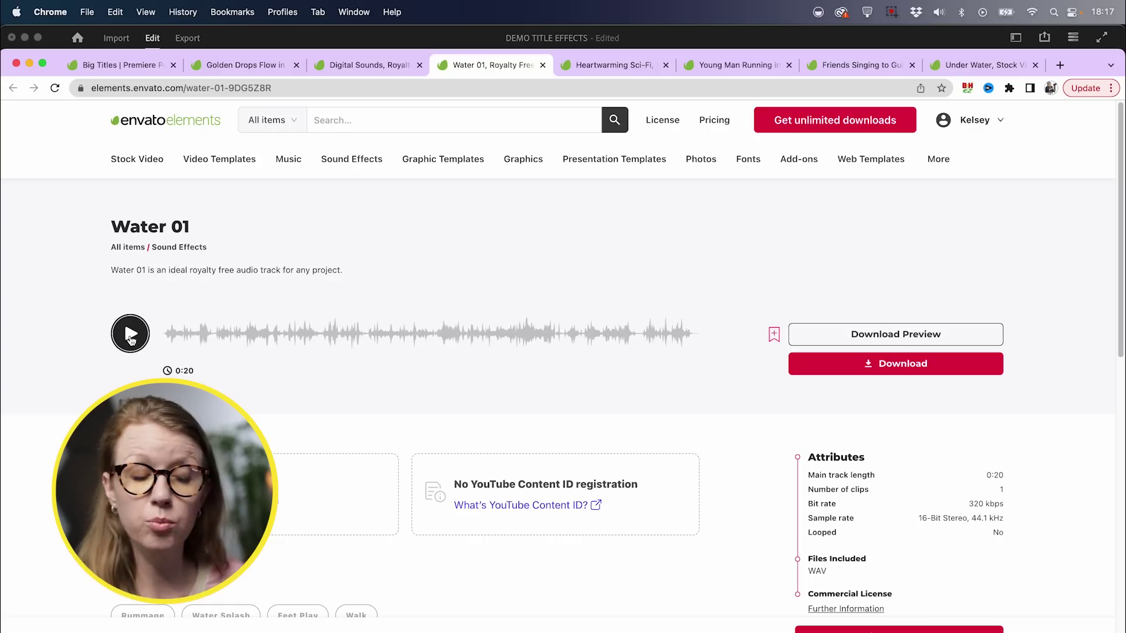
- Preview the Water 01 sound effect and the Heartwarming Sci-Fi music track in Envato Elements
{"action": "left_click", "coordinate": [130, 336]}
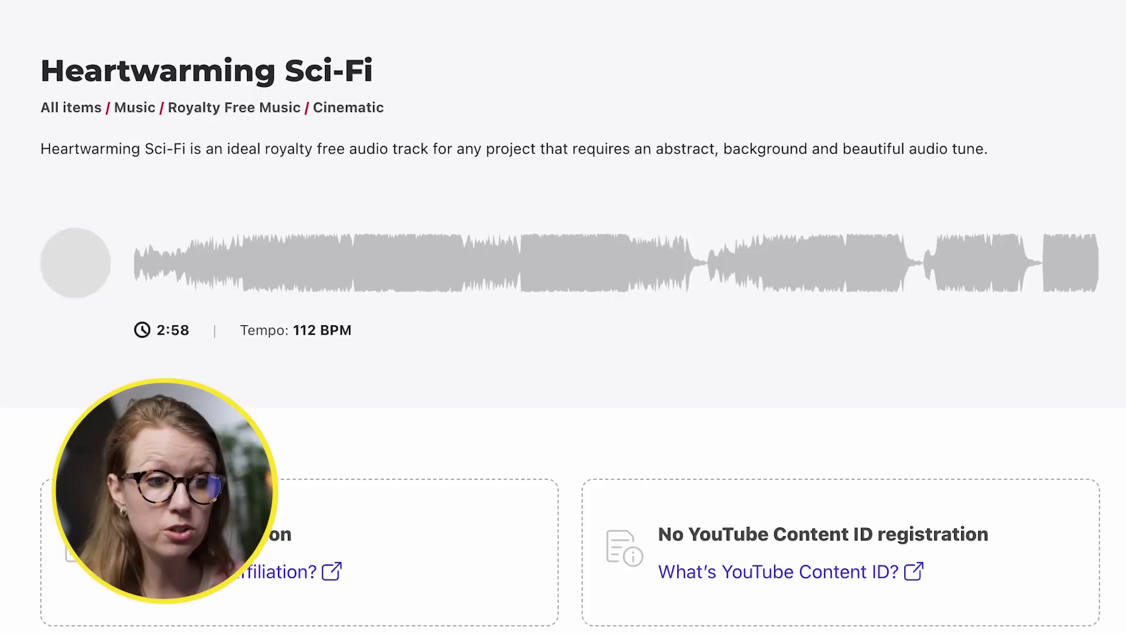
{"action": "left_click", "coordinate": [74, 272]}
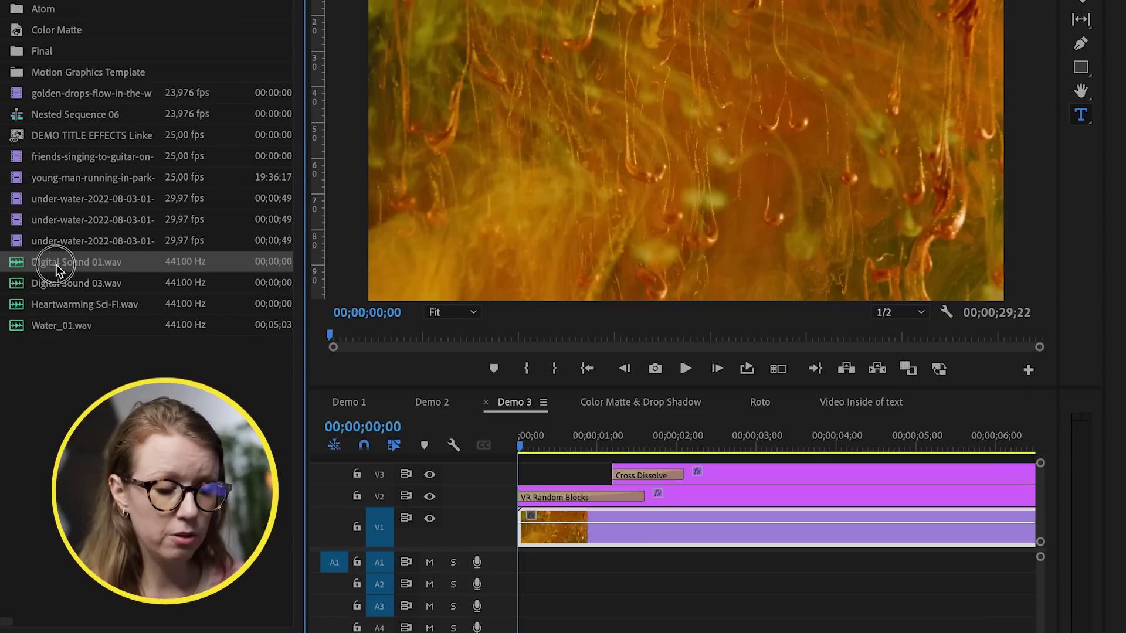
- Place Digital Sound 01.wav on A1 at the sequence start and play it back
{"action": "left_click_drag", "start_coordinate": [175, 160], "coordinate": [828, 520]}
{"action": "left_click_drag", "start_coordinate": [447, 474], "coordinate": [516, 562]}
{"action": "key", "text": "space"}
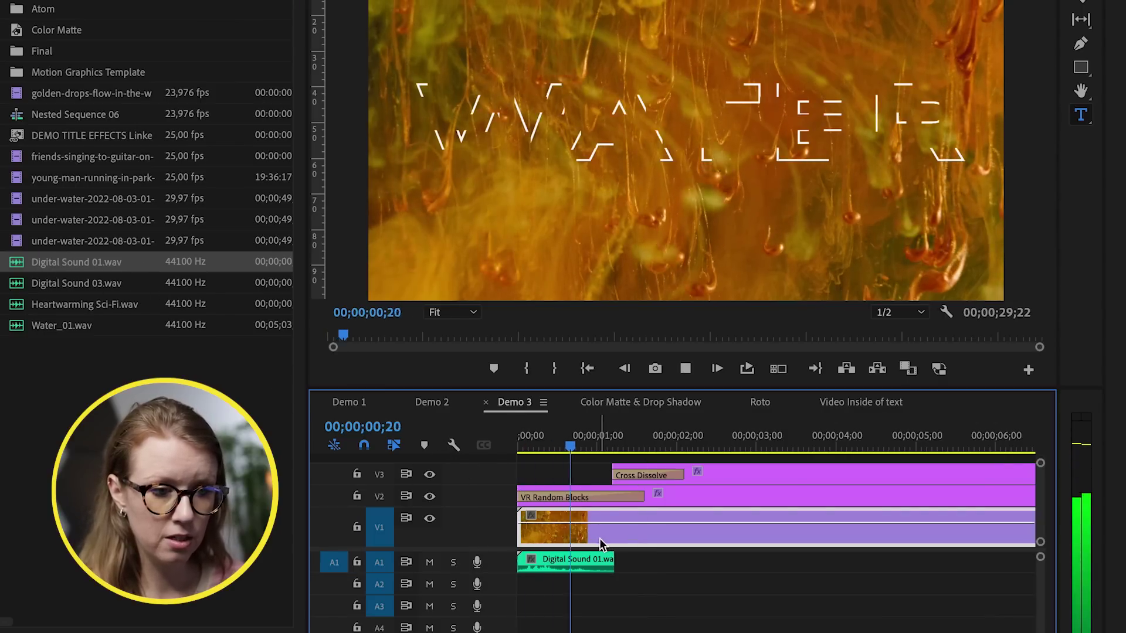
{"action": "key", "text": "space"}
{"action": "left_click_drag", "start_coordinate": [589, 449], "coordinate": [567, 449]}
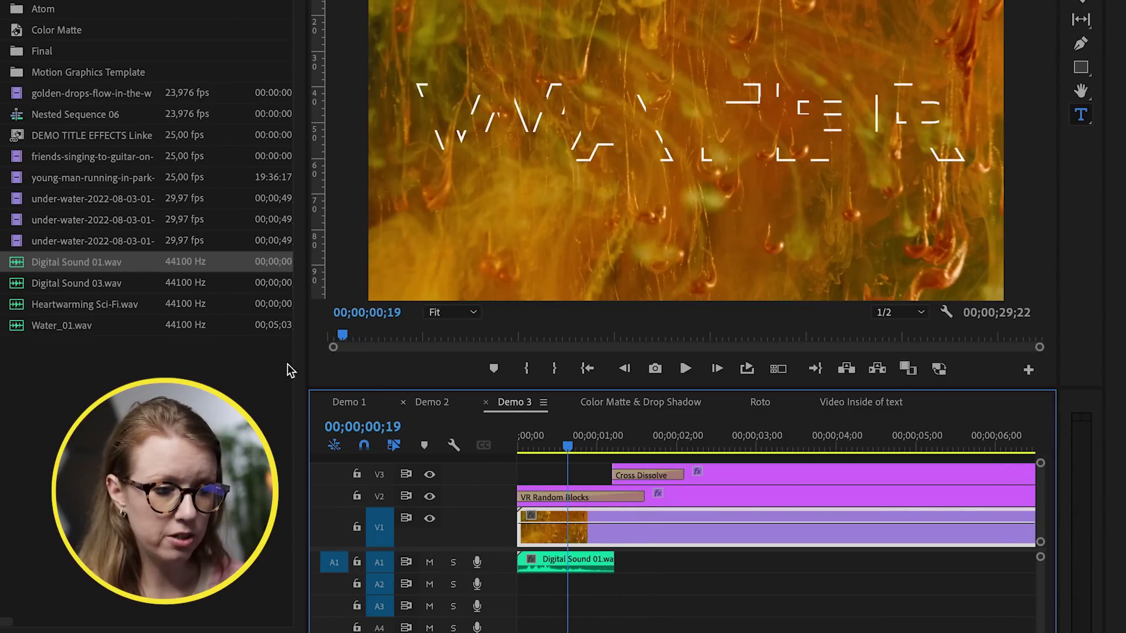
- Add Digital Sound 03.wav on A2 around 00;00;00;19 and preview both sounds
{"action": "left_click_drag", "start_coordinate": [53, 293], "coordinate": [575, 584]}
{"action": "key", "text": "Home"}
{"action": "key", "text": "space"}
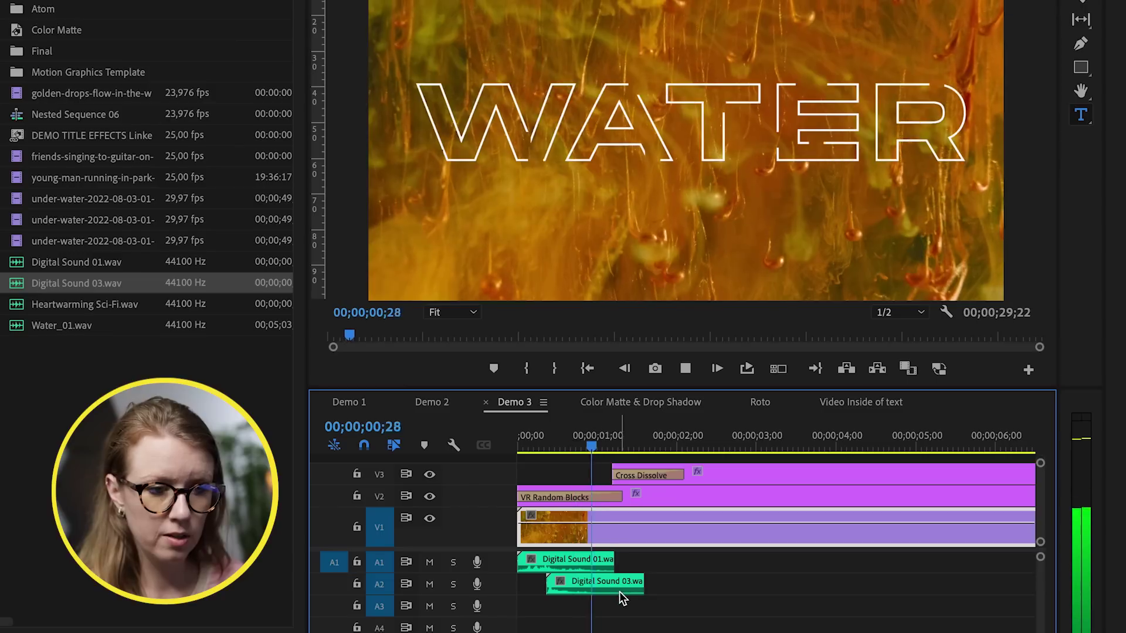
{"action": "key", "text": "space"}
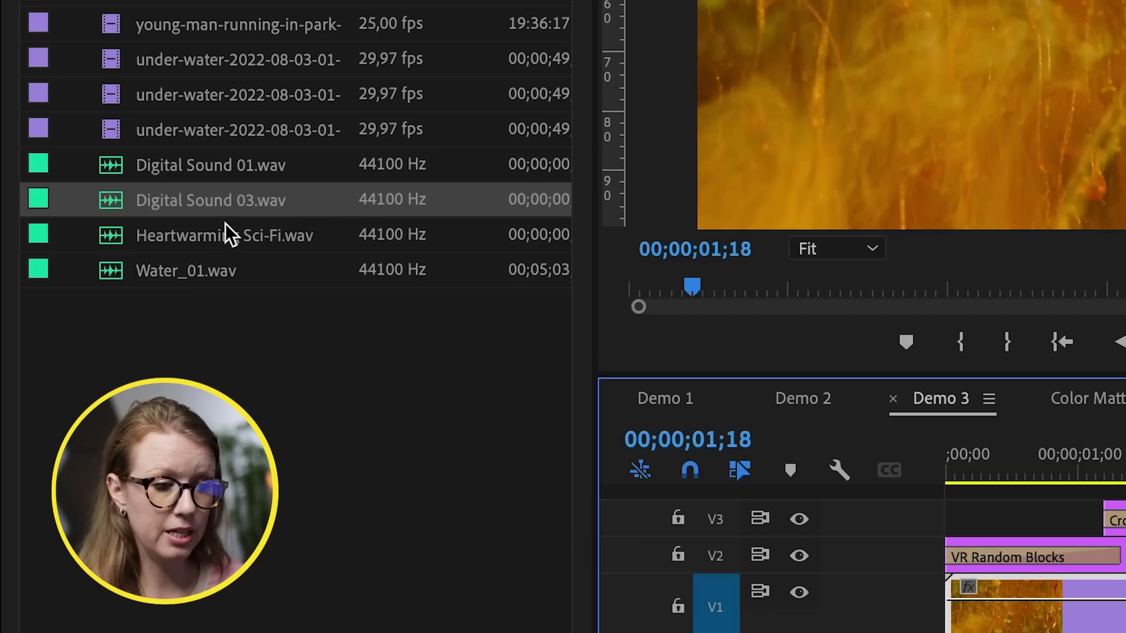
- Place Water_01.wav on A3 where the dissolve starts and preview it
{"action": "left_click_drag", "start_coordinate": [61, 329], "coordinate": [603, 617]}
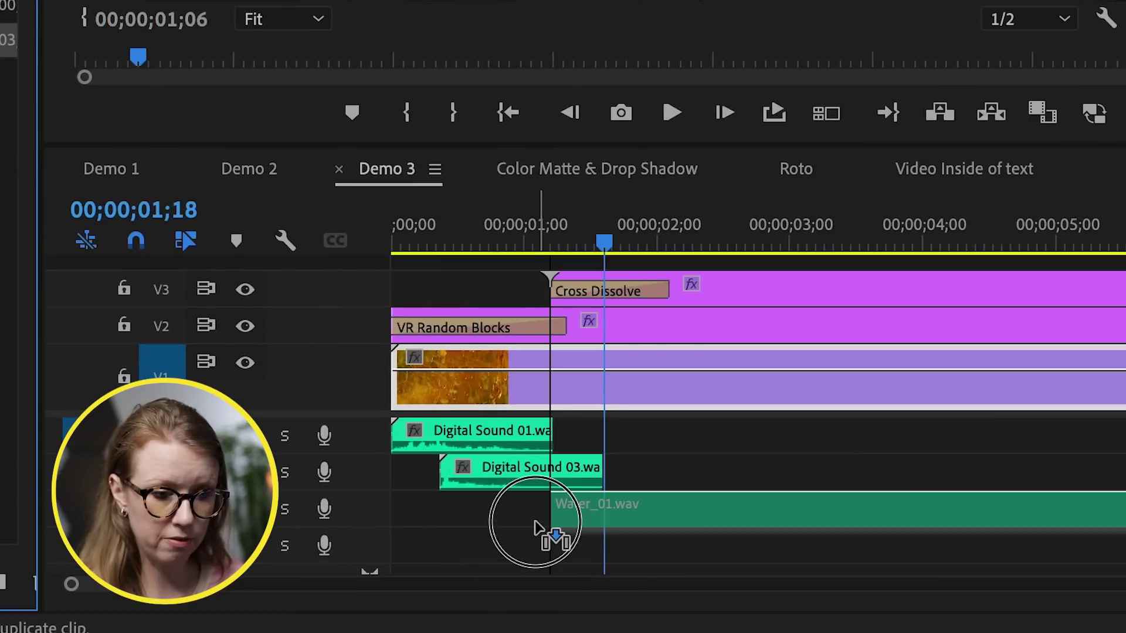
{"action": "left_click_drag", "start_coordinate": [535, 528], "coordinate": [536, 528]}
{"action": "key", "text": "space"}
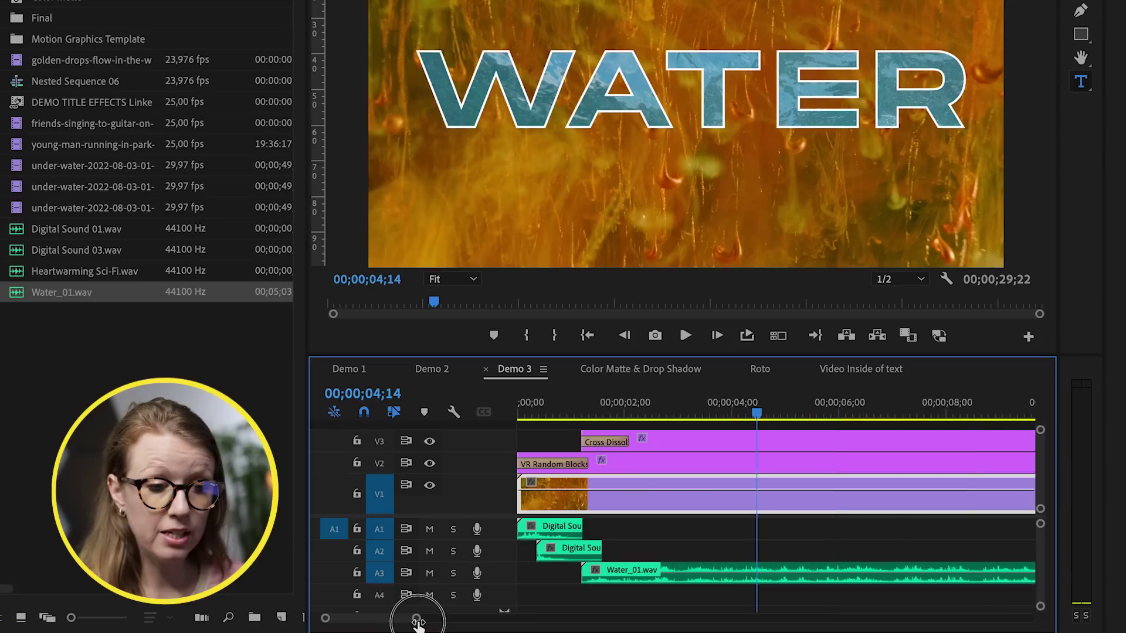
{"action": "left_click_drag", "start_coordinate": [332, 607], "coordinate": [349, 607]}
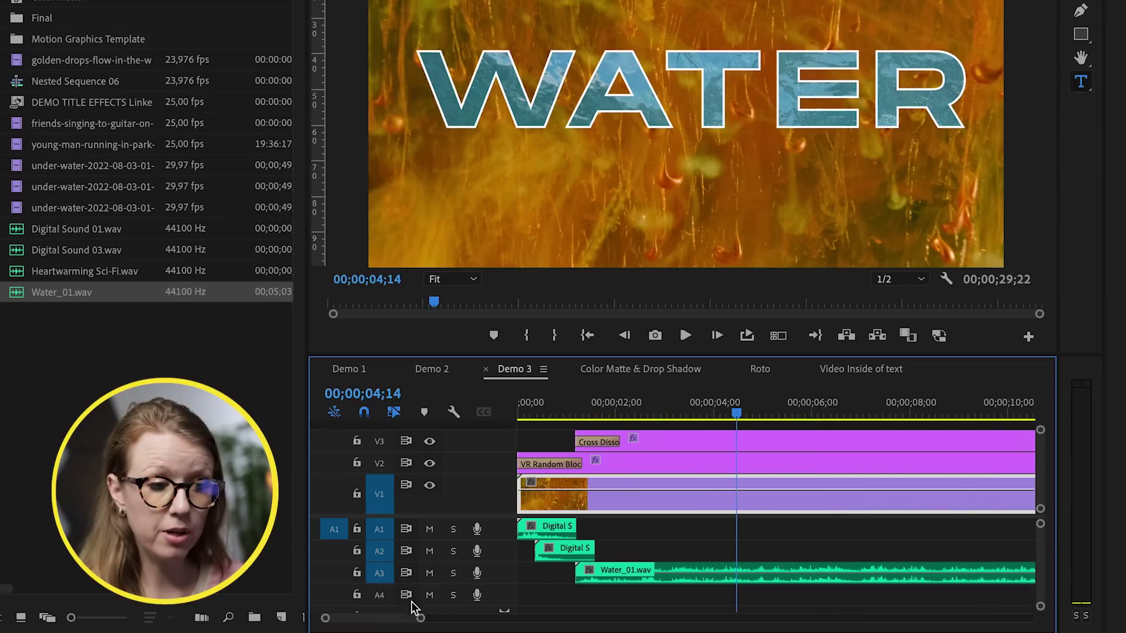
- Lay Heartwarming Sci-Fi.wav on A4 from the start and play the full mix
{"action": "left_click", "coordinate": [137, 279]}
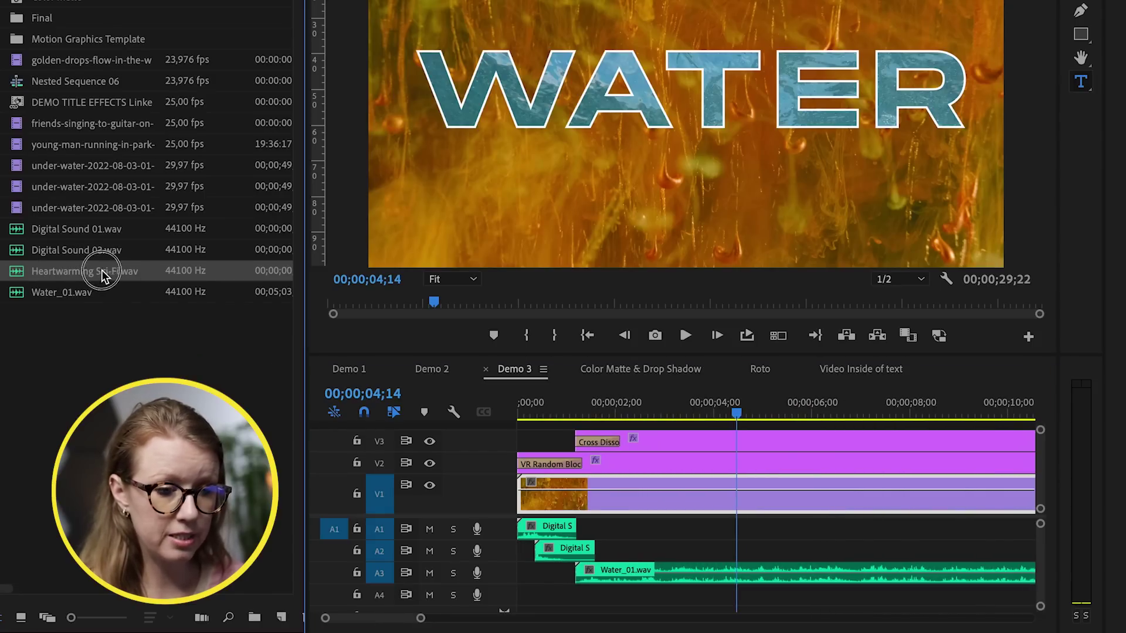
{"action": "left_click_drag", "start_coordinate": [101, 276], "coordinate": [518, 595]}
{"action": "key", "text": "Home"}
{"action": "key", "text": "space"}
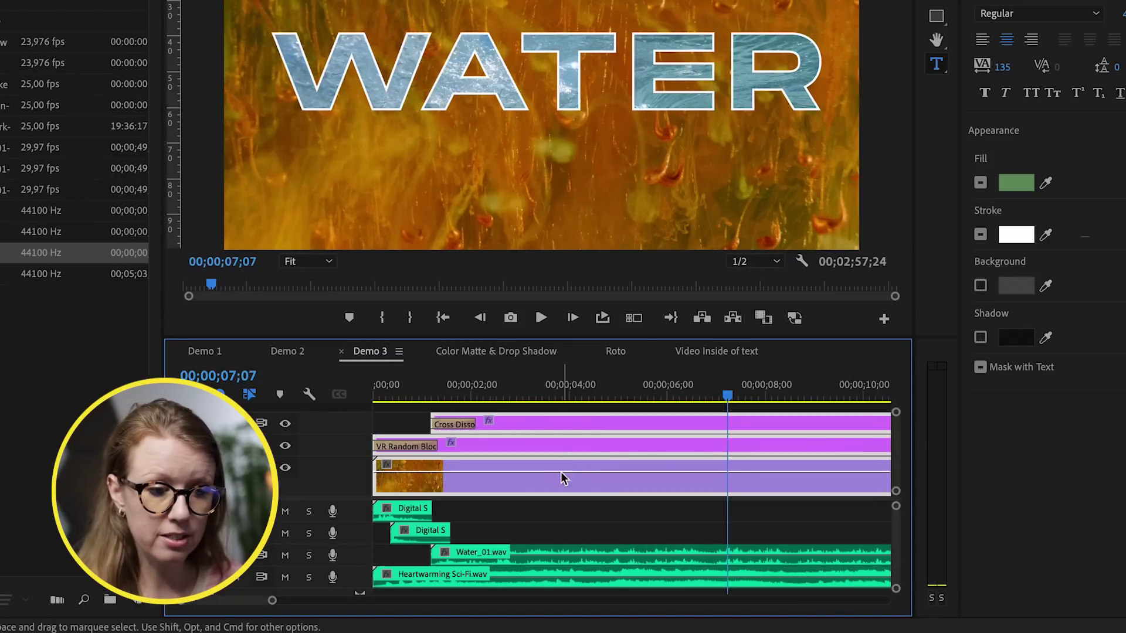
{"action": "right_click", "coordinate": [523, 469]}
- Nest the selected title clips as Nested Sequence 07 and make V1 taller
{"action": "left_click", "coordinate": [581, 327]}
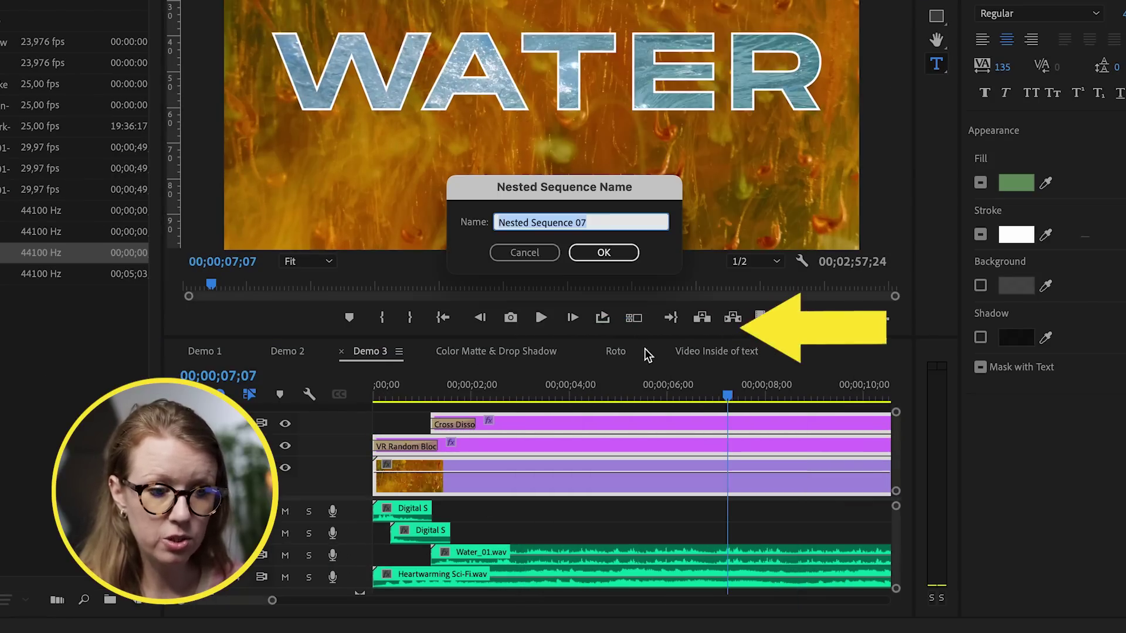
{"action": "left_click", "coordinate": [604, 258]}
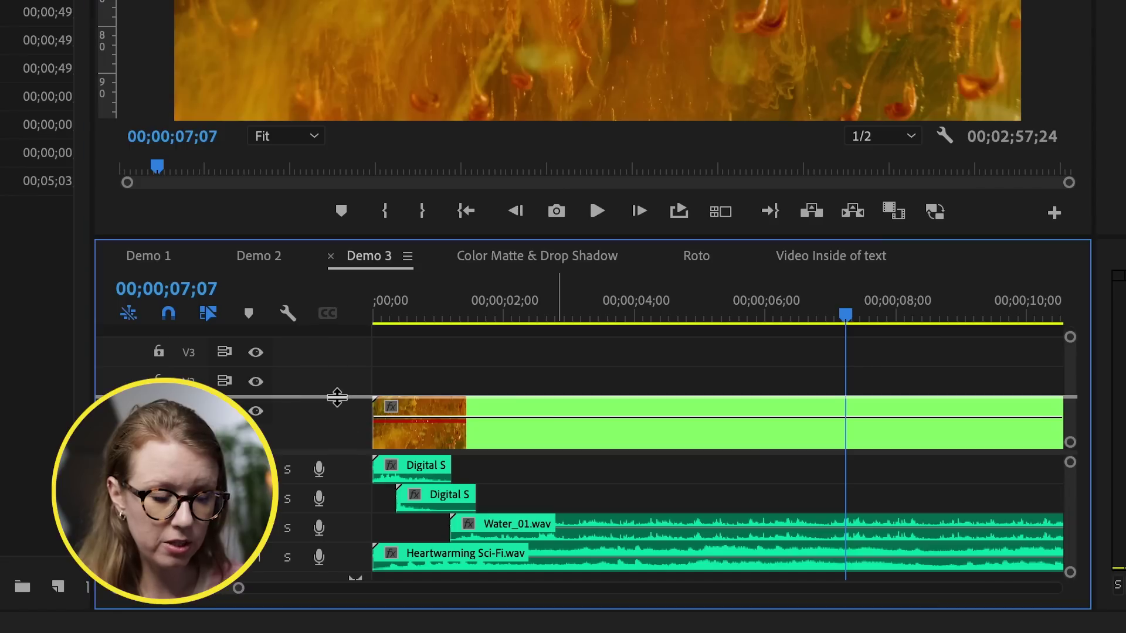
{"action": "left_click_drag", "start_coordinate": [345, 457], "coordinate": [346, 437]}
{"action": "left_click_drag", "start_coordinate": [336, 370], "coordinate": [336, 364]}
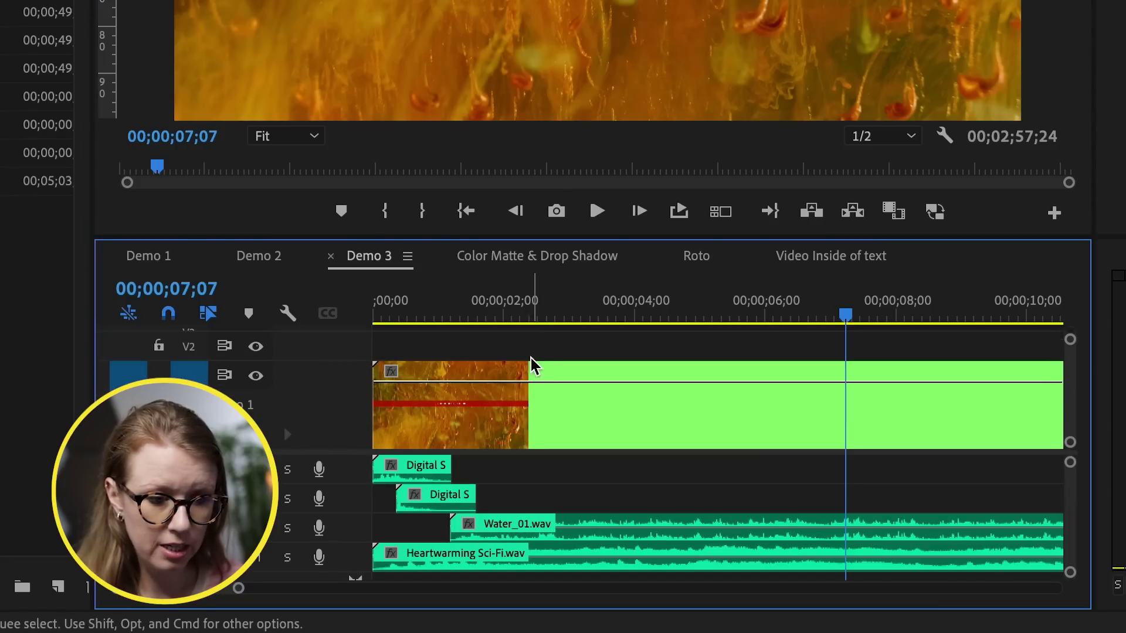
- Review the timeline display options and park the playhead at 00;00;01;22
{"action": "left_click", "coordinate": [615, 316]}
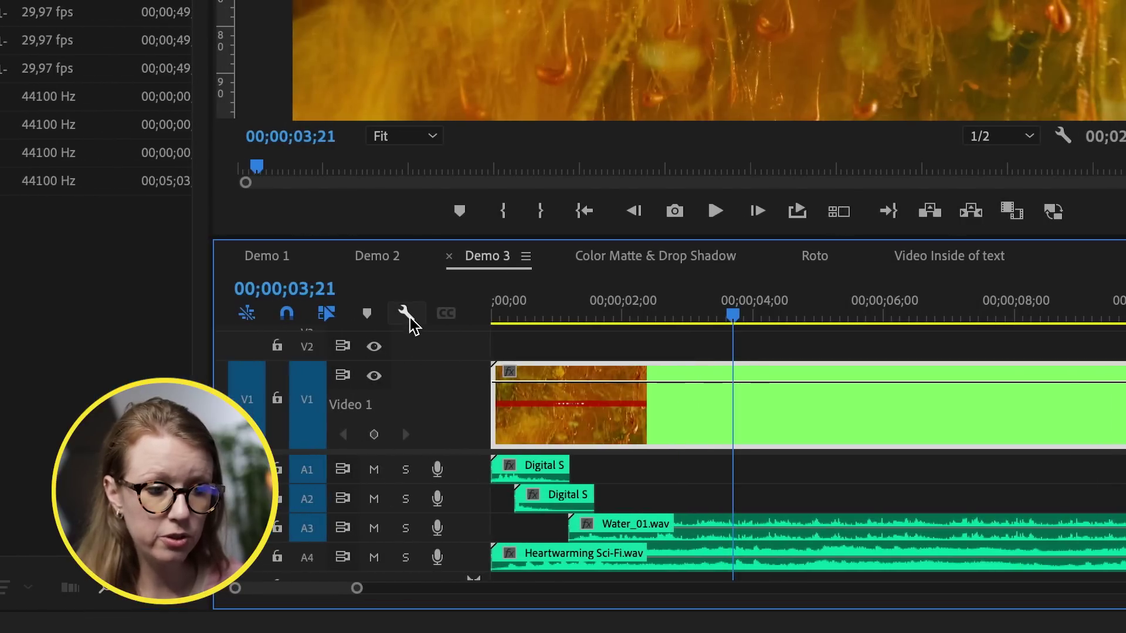
{"action": "left_click", "coordinate": [288, 315]}
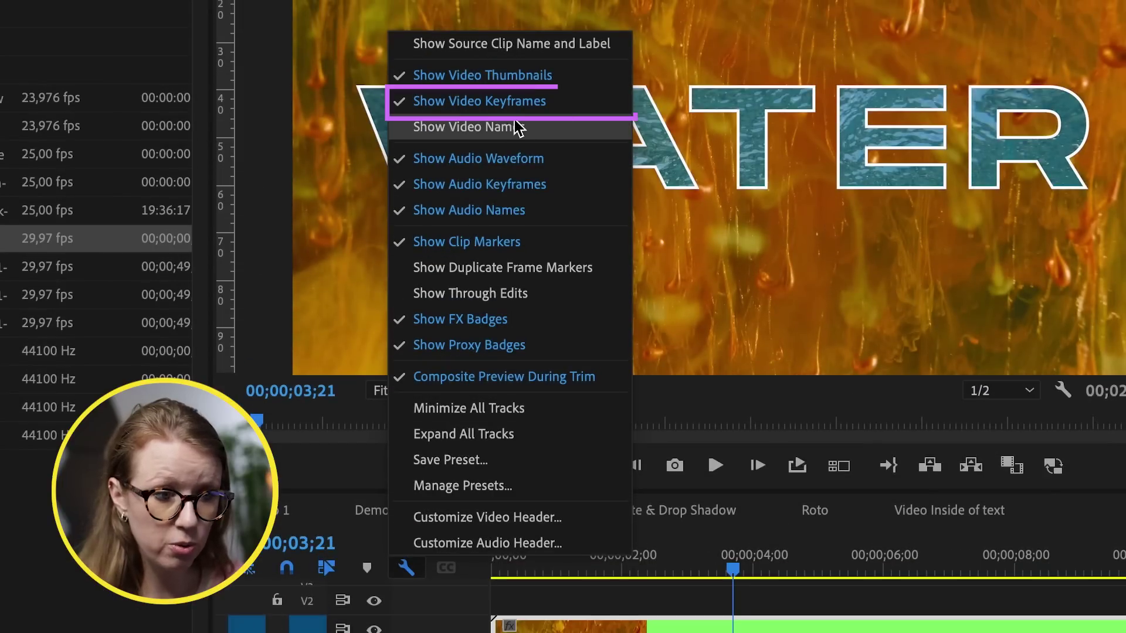
{"action": "left_click", "coordinate": [505, 105]}
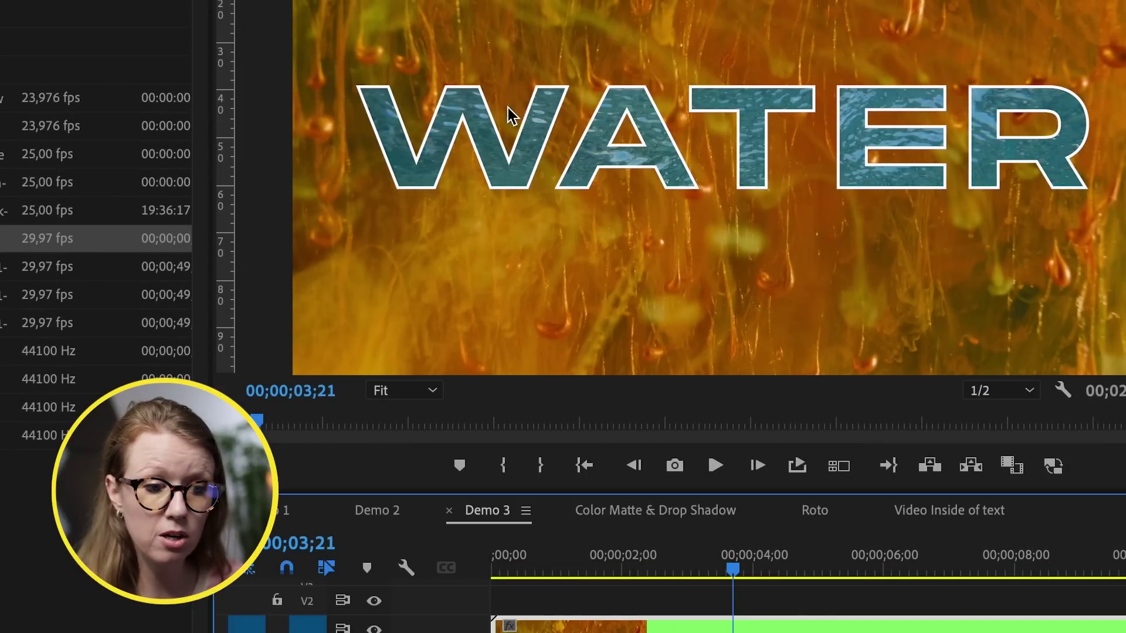
{"action": "left_click_drag", "start_coordinate": [735, 572], "coordinate": [605, 577]}
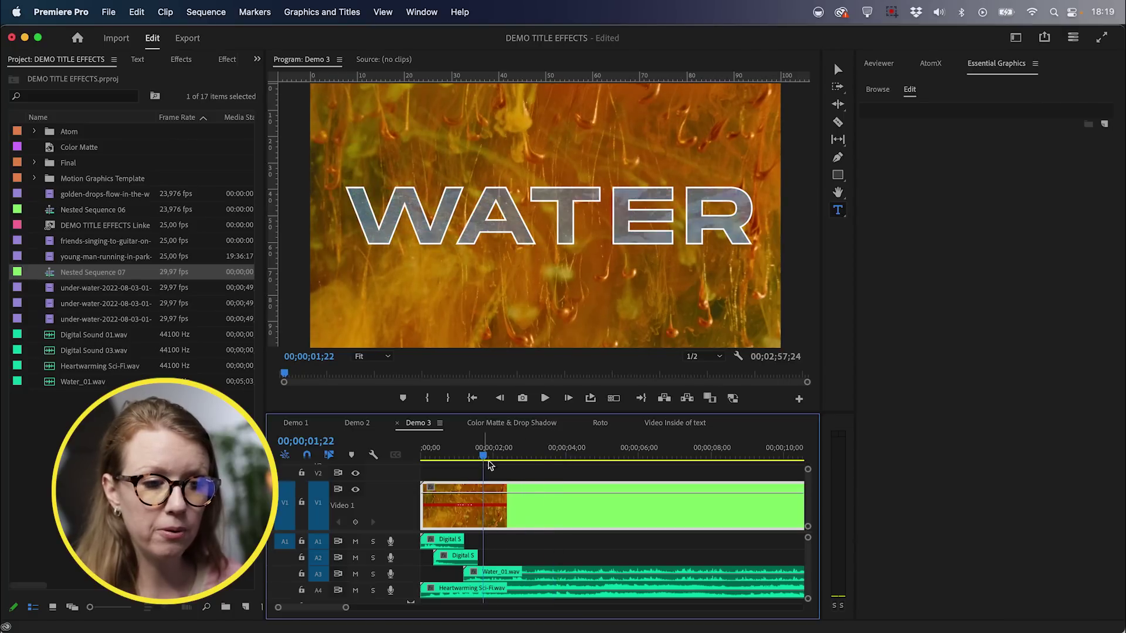
- Add Pen-tool opacity keyframes near 4;16 and 5;17, dropping the second near zero with an eased Bezier start
{"action": "key", "text": "space"}
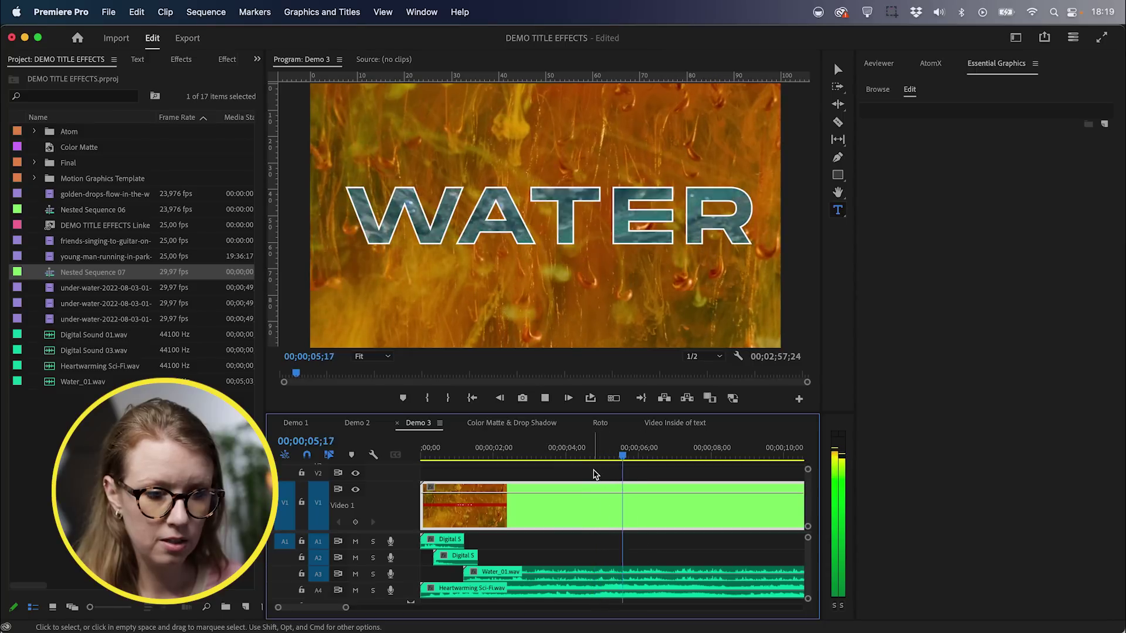
{"action": "left_click_drag", "start_coordinate": [608, 455], "coordinate": [599, 463]}
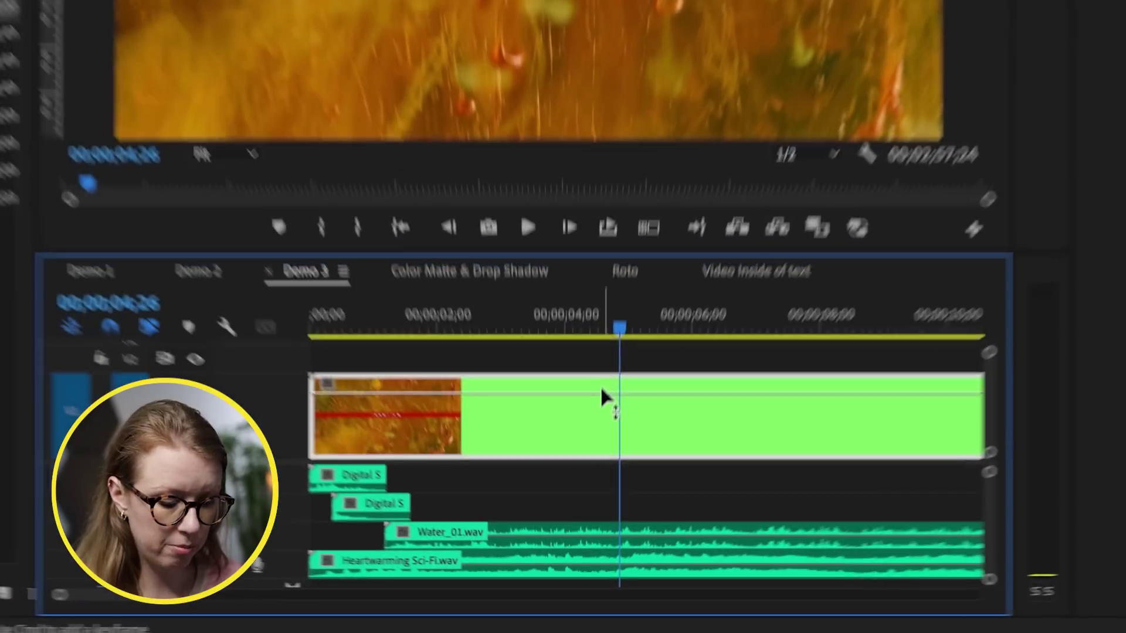
{"action": "key", "text": "p"}
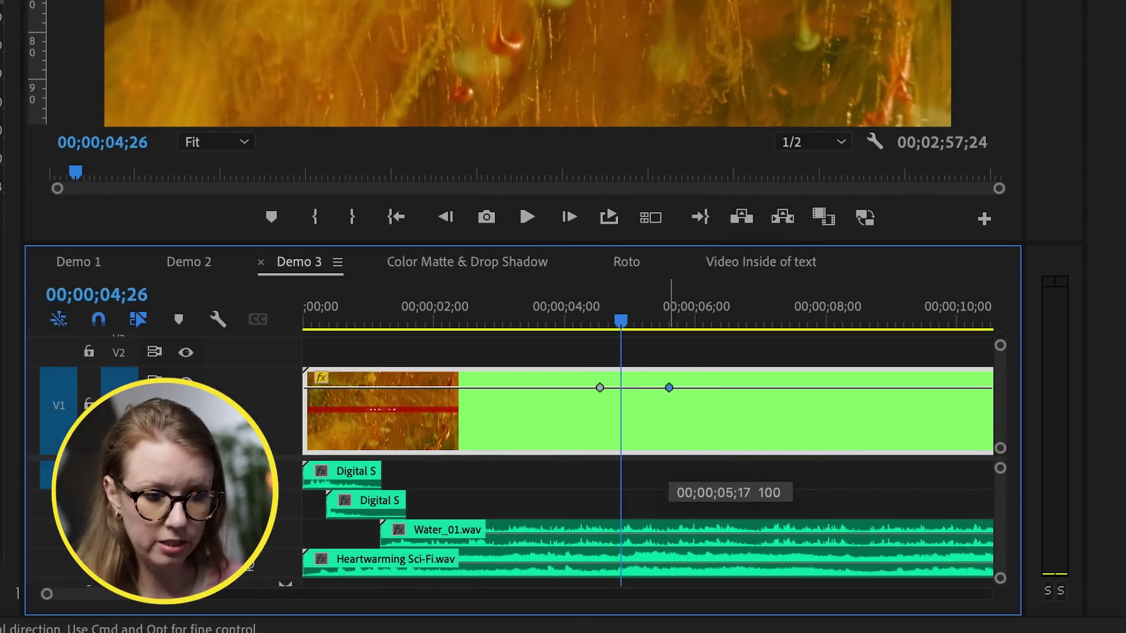
{"action": "left_click_drag", "start_coordinate": [670, 444], "coordinate": [670, 444]}
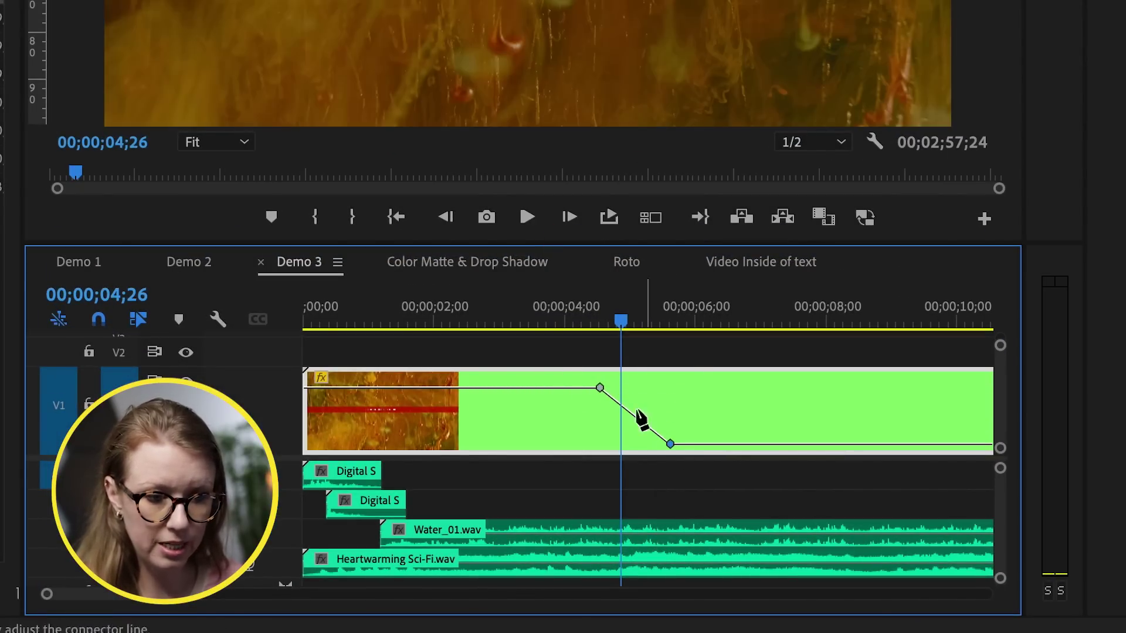
{"action": "left_click", "coordinate": [600, 388], "text": "ctrl"}
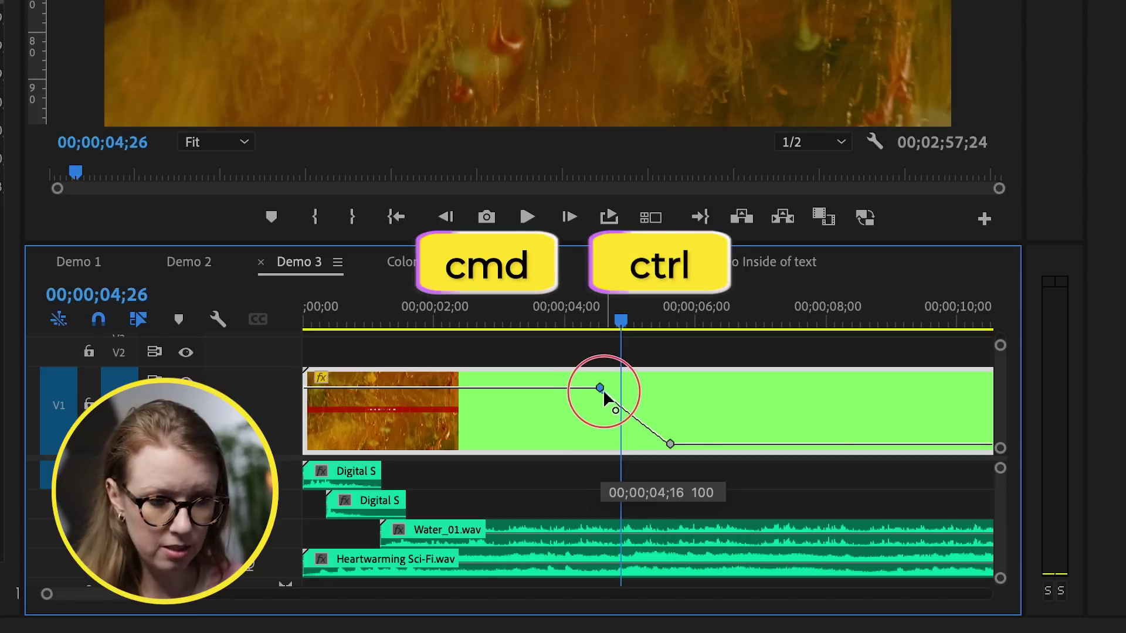
{"action": "left_click_drag", "start_coordinate": [619, 389], "coordinate": [620, 408]}
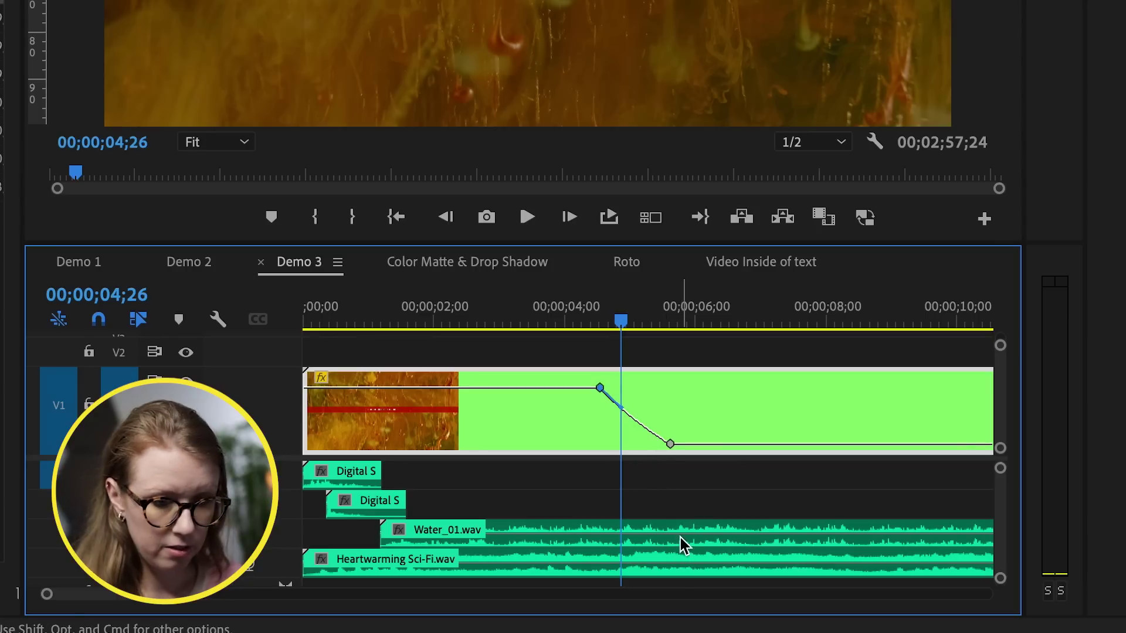
- Razor Water_01 and Heartwarming Sci-Fi at about 5;18, delete the tails, and search Effects for 'expone'
{"action": "key", "text": "c"}
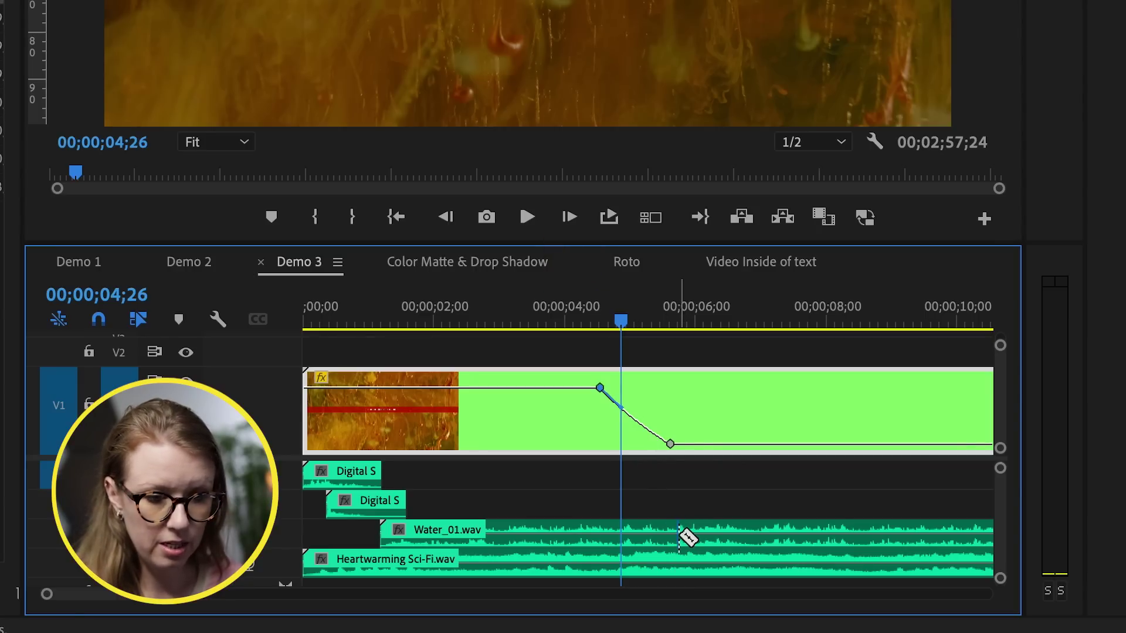
{"action": "left_click_drag", "start_coordinate": [710, 508], "coordinate": [743, 565]}
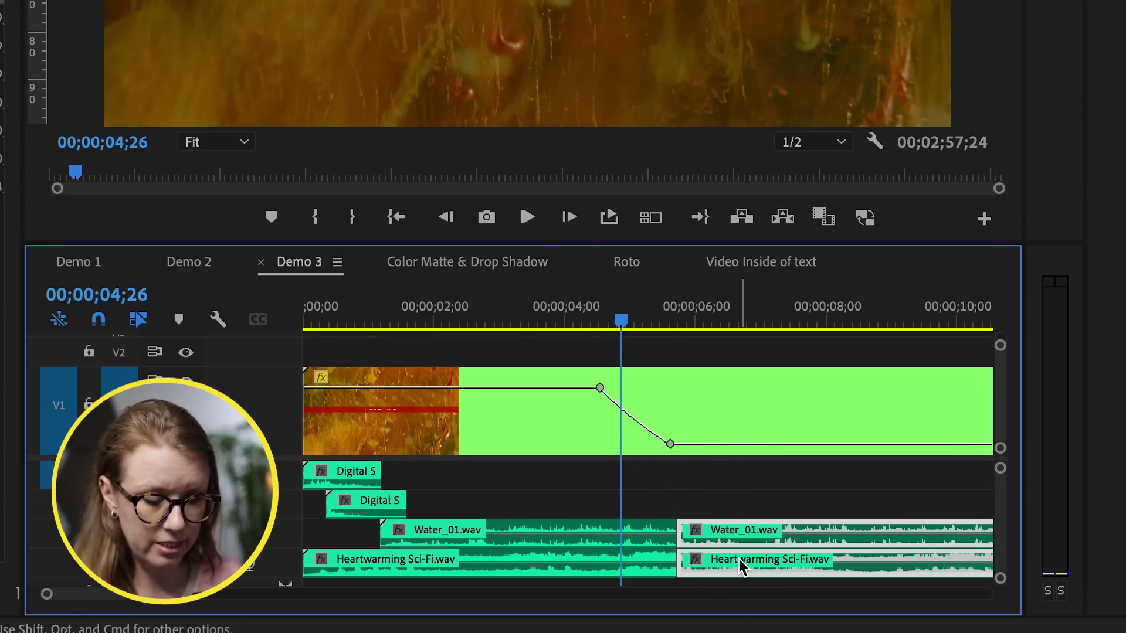
{"action": "key", "text": "Delete"}
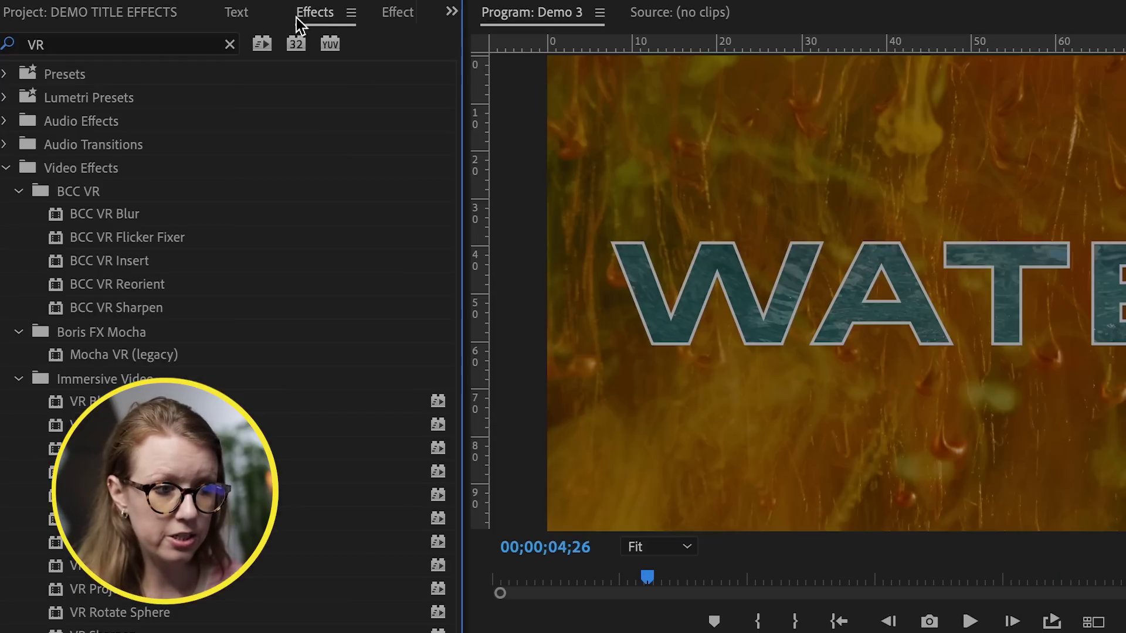
{"action": "left_click", "coordinate": [79, 39]}
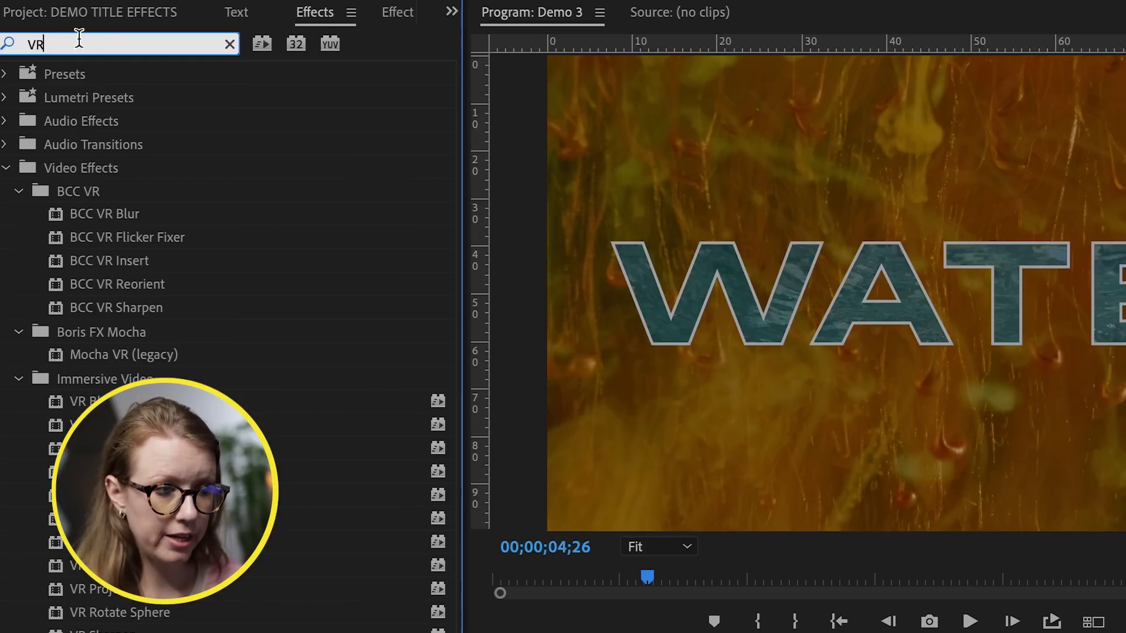
{"action": "type", "text": "exponen"}
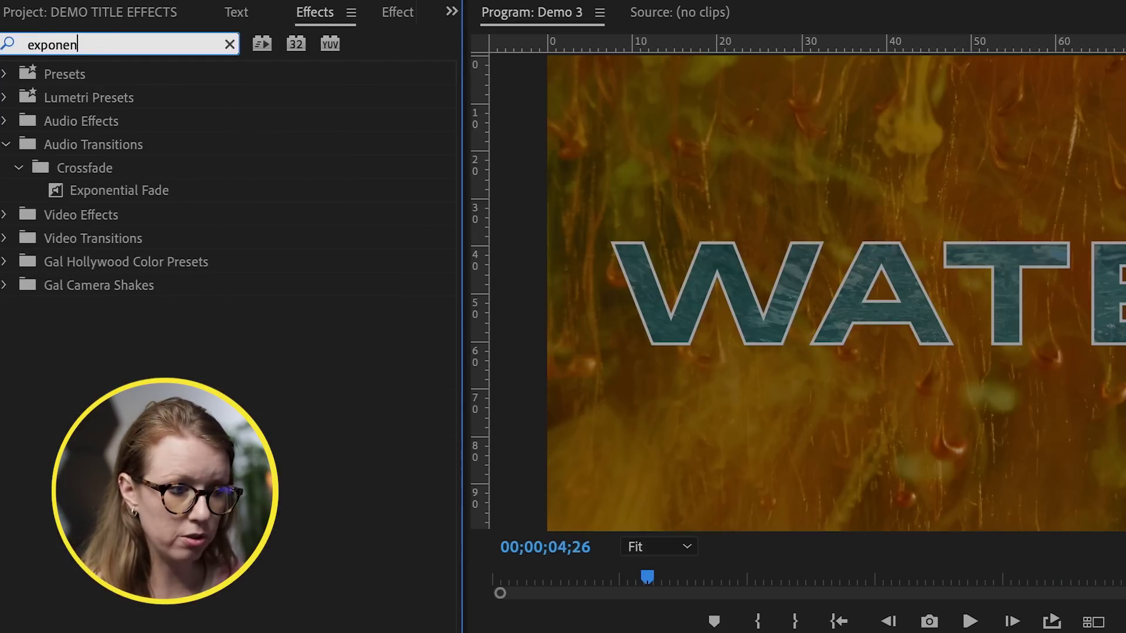